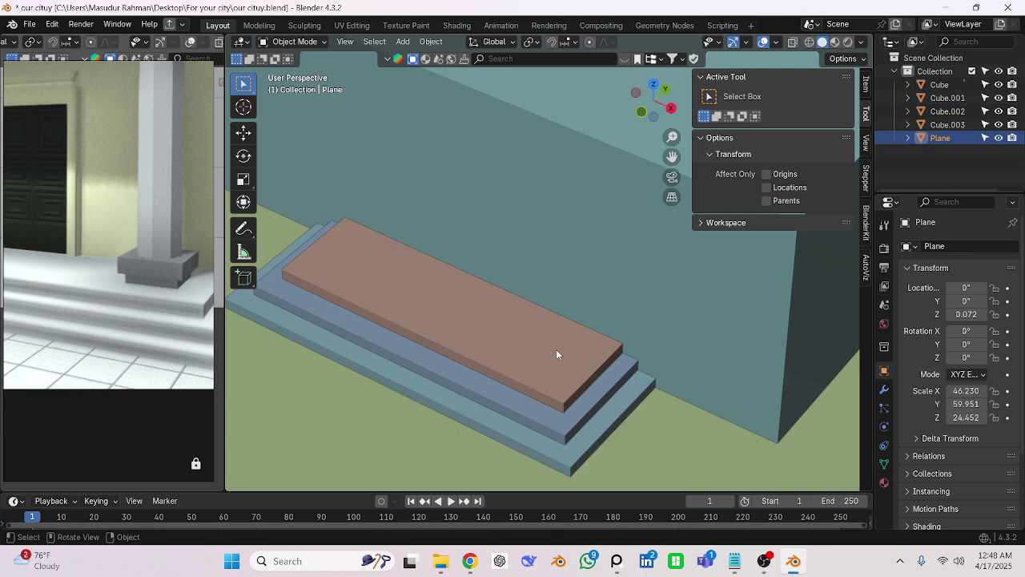
Reset the 3D cursor to the world origin, frame the whole scene, and deselect all objects.
{"action": "left_click", "coordinate": [556, 350]}
{"action": "key", "text": "shift"}
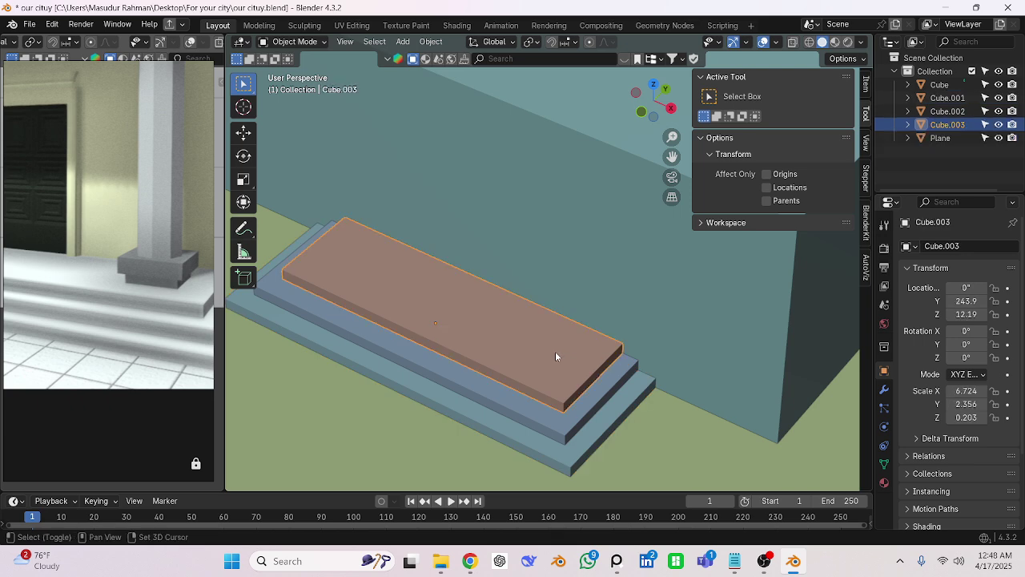
{"action": "key", "text": "shift+c"}
{"action": "left_click", "coordinate": [478, 328]}
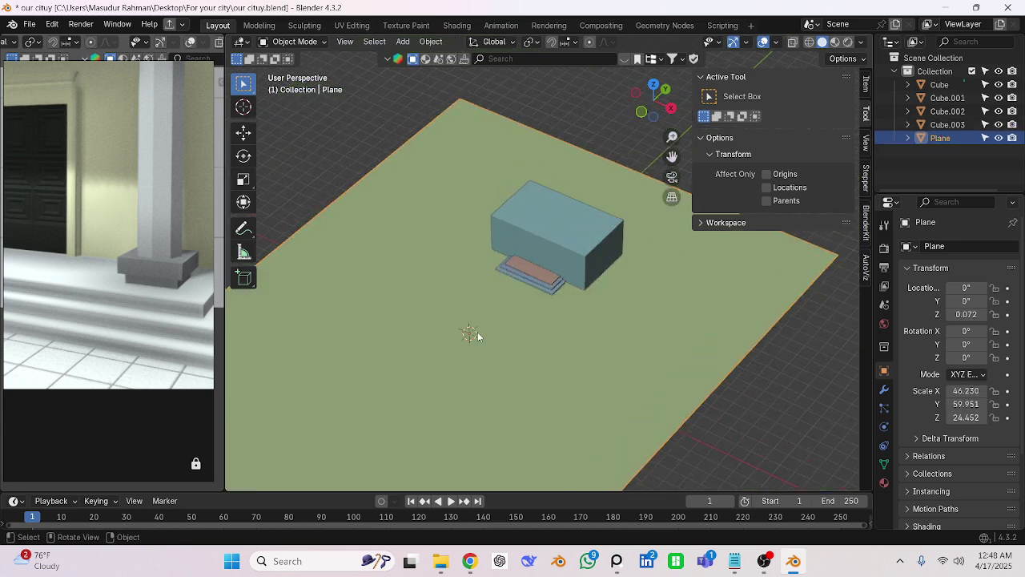
{"action": "scroll", "coordinate": [488, 304], "scroll_direction": "up", "scroll_amount": 4}
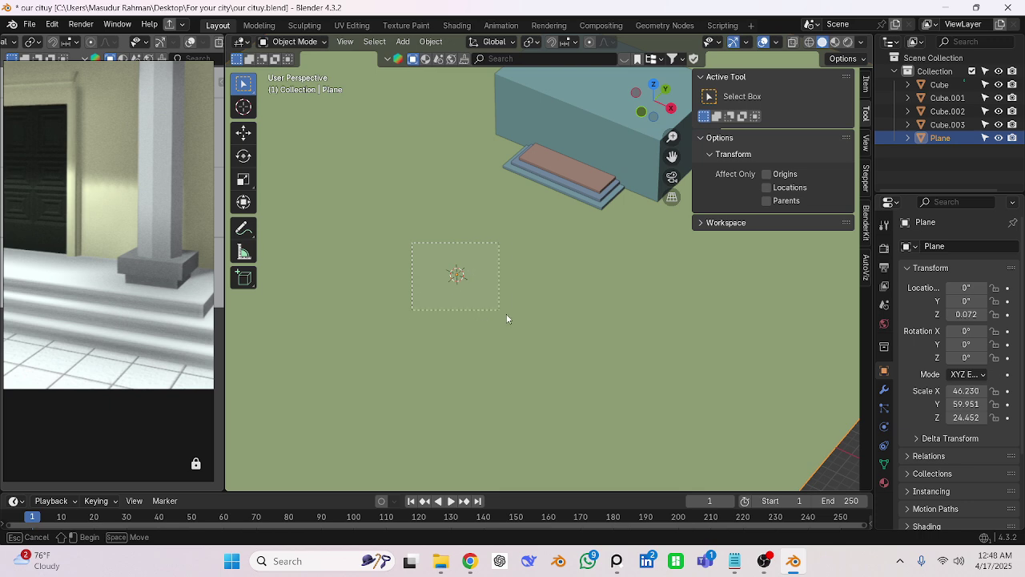
{"action": "scroll", "coordinate": [511, 314], "scroll_direction": "down", "scroll_amount": 6}
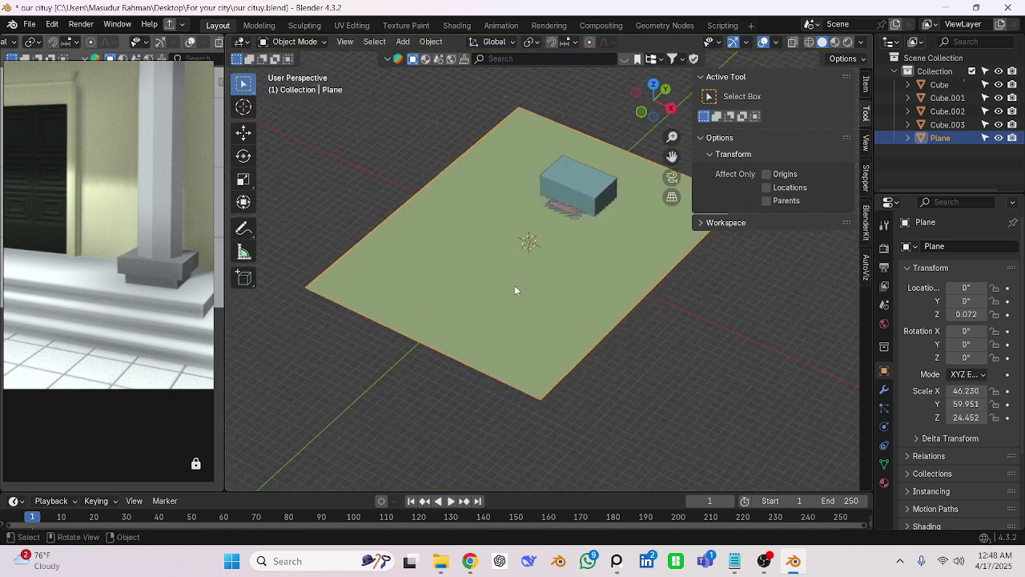
{"action": "left_click", "coordinate": [723, 387]}
{"action": "scroll", "coordinate": [437, 246], "scroll_direction": "up", "scroll_amount": 2}
{"action": "scroll", "coordinate": [470, 275], "scroll_direction": "down", "scroll_amount": 6}
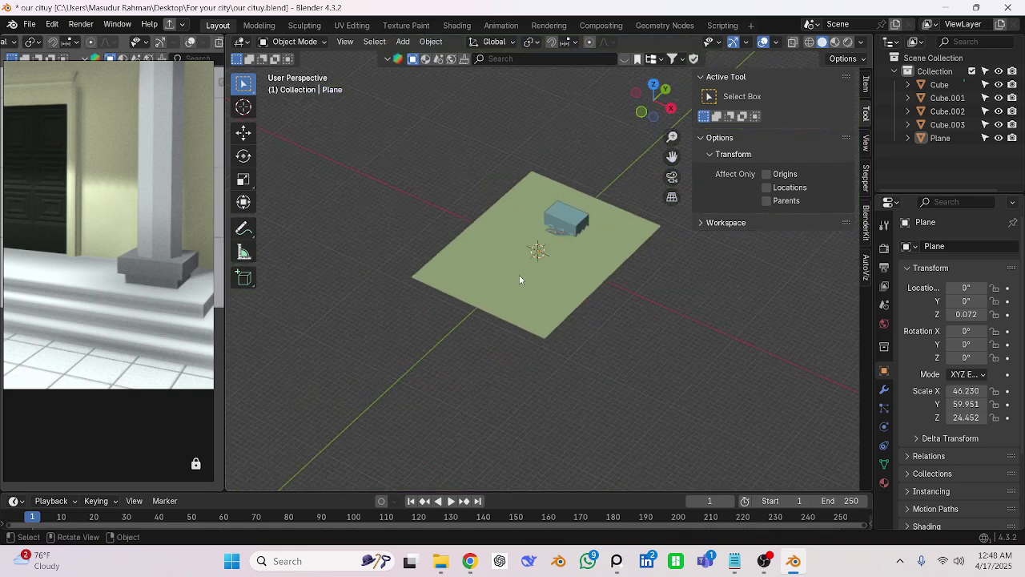
{"action": "scroll", "coordinate": [519, 279], "scroll_direction": "up", "scroll_amount": 3}
{"action": "scroll", "coordinate": [519, 279], "scroll_direction": "down", "scroll_amount": 2}
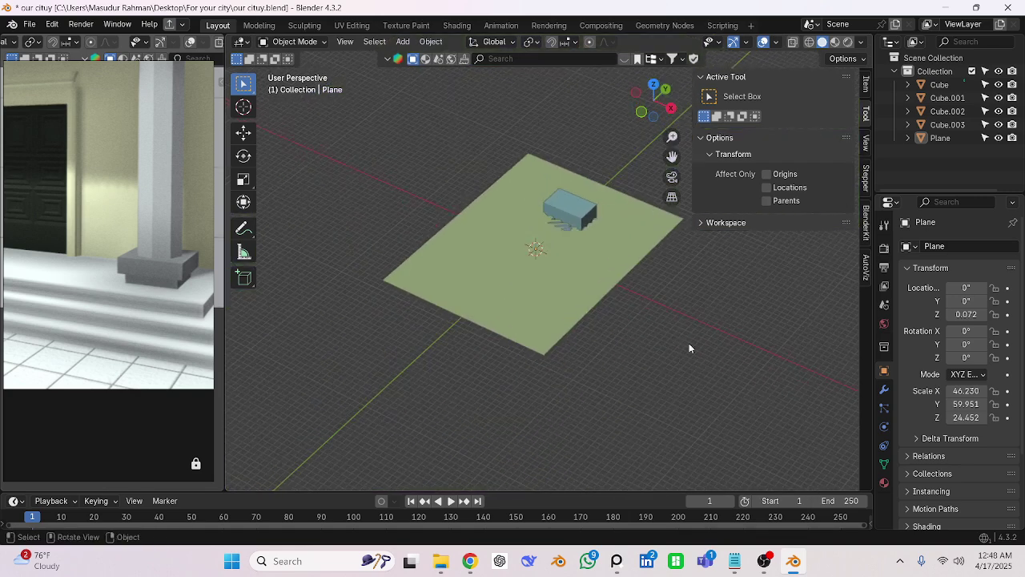
Try adding a mesh cylinder at the world origin.
{"action": "key", "text": "shift+a"}
{"action": "mouse_move", "coordinate": [596, 287]}
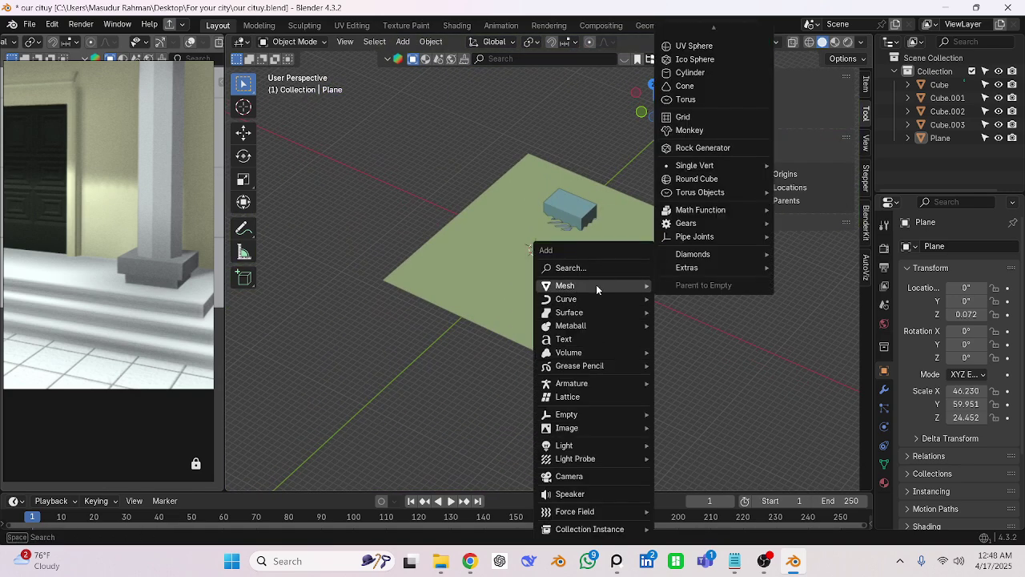
{"action": "left_click", "coordinate": [690, 72]}
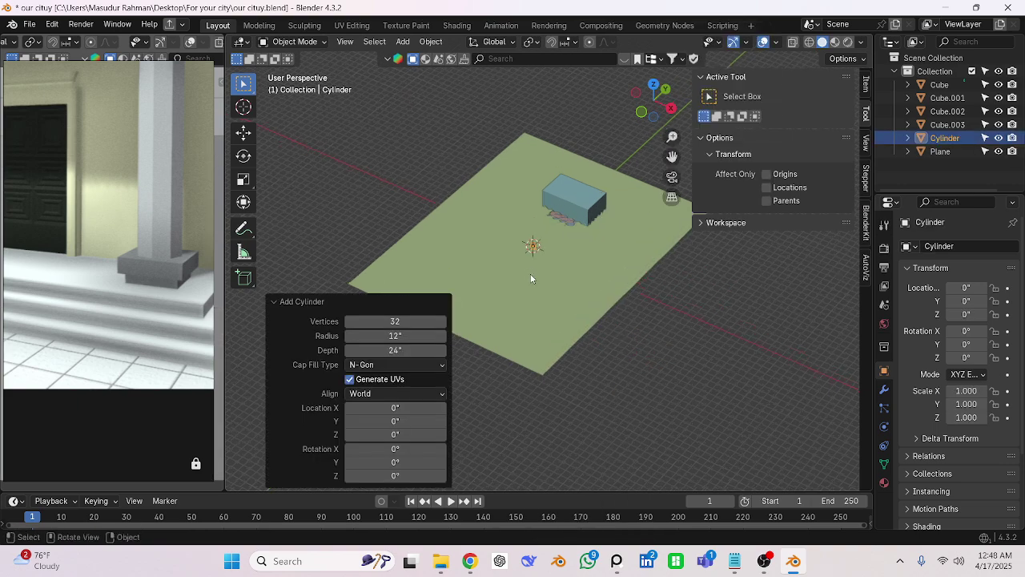
{"action": "scroll", "coordinate": [527, 271], "scroll_direction": "up", "scroll_amount": 4}
{"action": "scroll", "coordinate": [469, 206], "scroll_direction": "down", "scroll_amount": 3}
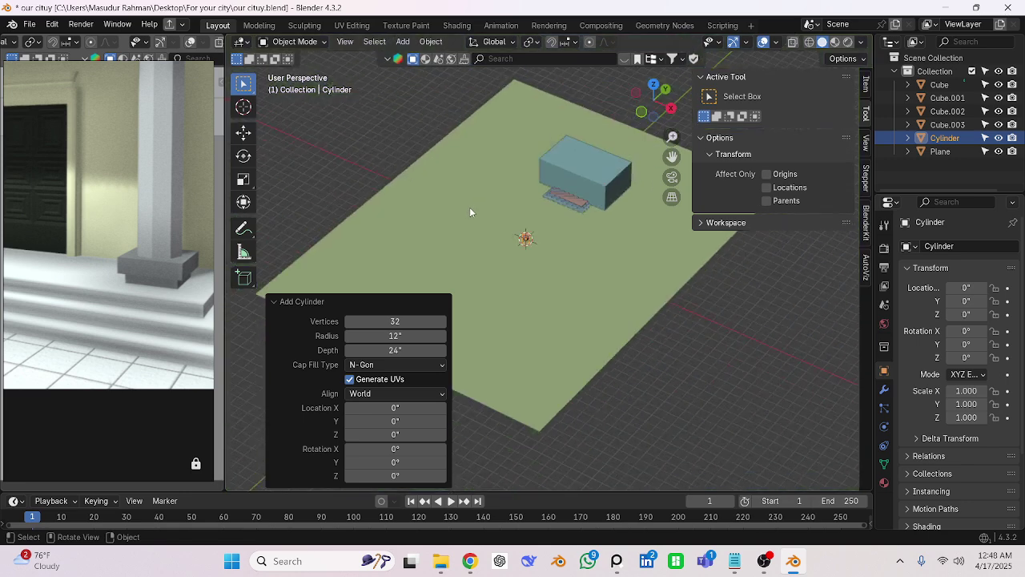
{"action": "key", "text": "ctrl+z"}
Try a 12" radius, 24" deep cylinder at a new 3D cursor position on the ground plane, and delete it.
{"action": "scroll", "coordinate": [523, 248], "scroll_direction": "up", "scroll_amount": 3}
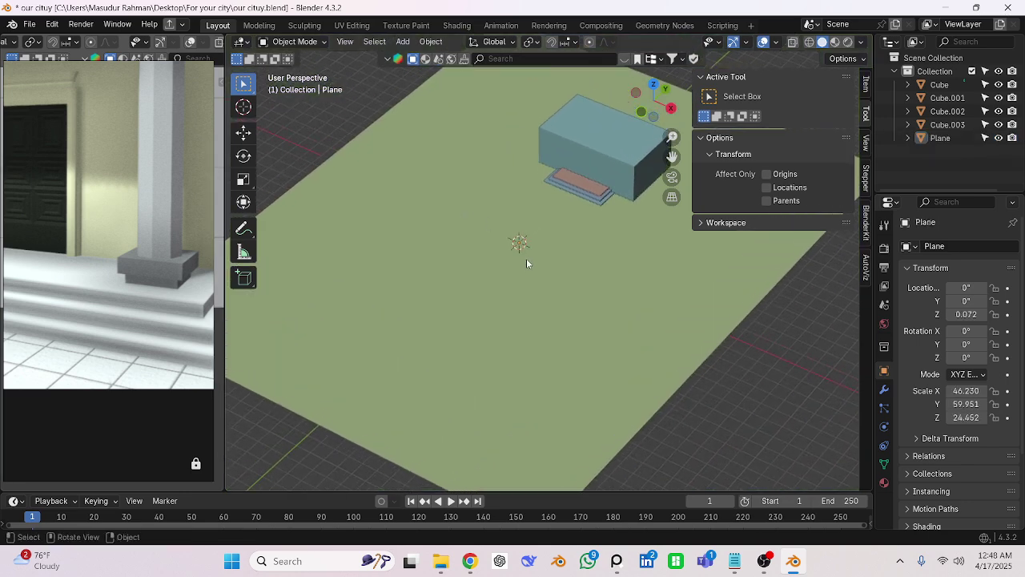
{"action": "key", "text": "shift"}
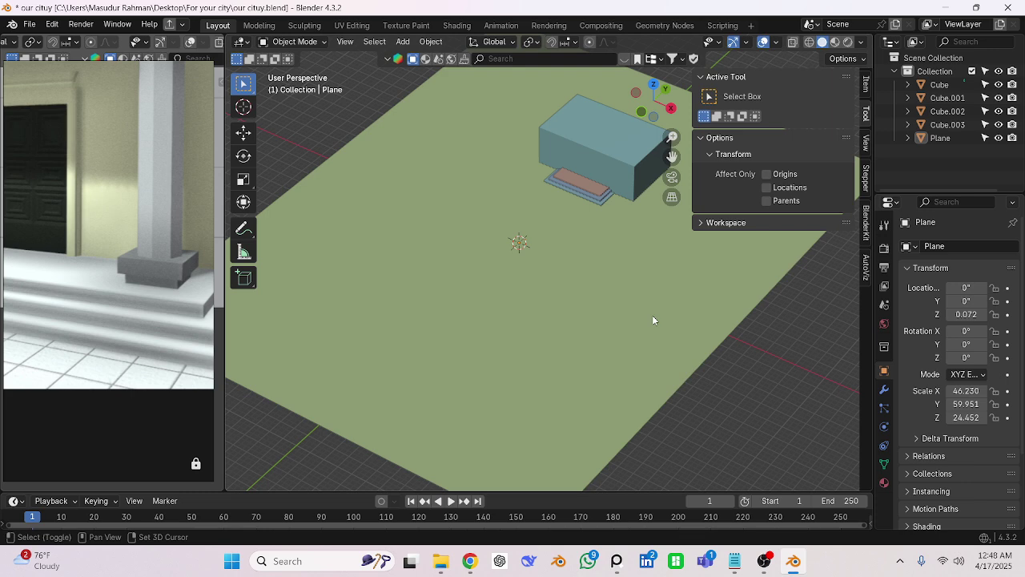
{"action": "right_click", "coordinate": [653, 316], "text": "shift"}
{"action": "right_click", "coordinate": [367, 277], "text": "shift"}
{"action": "middle_click_drag", "start_coordinate": [605, 307], "coordinate": [551, 287]}
{"action": "key", "text": "shift+a"}
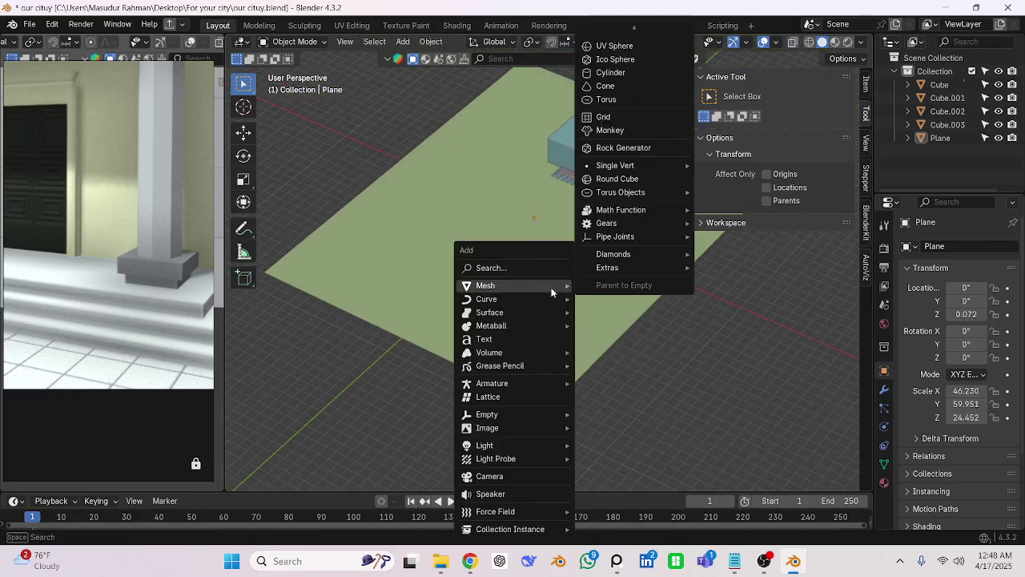
{"action": "left_click", "coordinate": [634, 72]}
{"action": "key", "text": "KP_Decimal"}
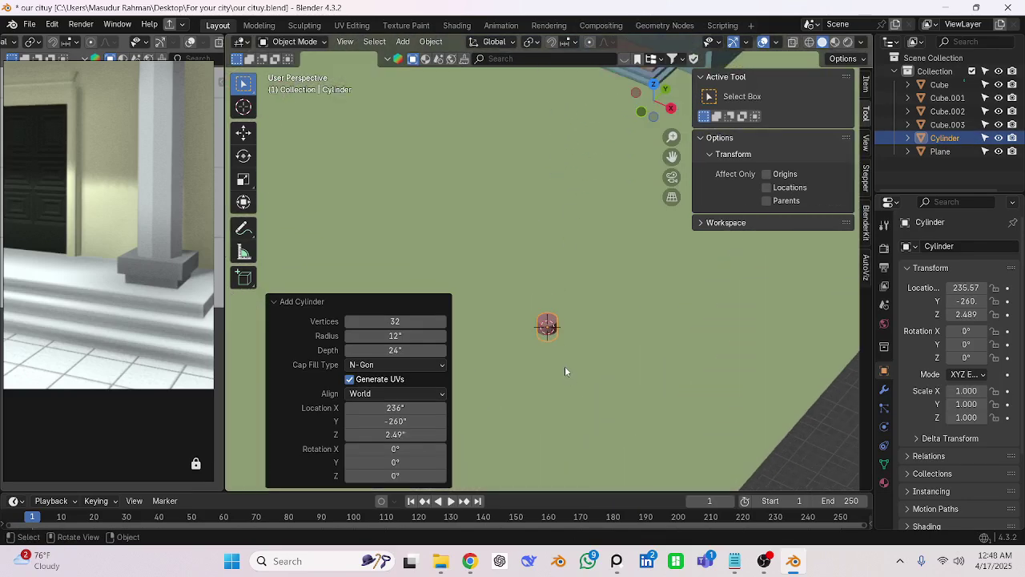
{"action": "scroll", "coordinate": [563, 292], "scroll_direction": "up", "scroll_amount": 10}
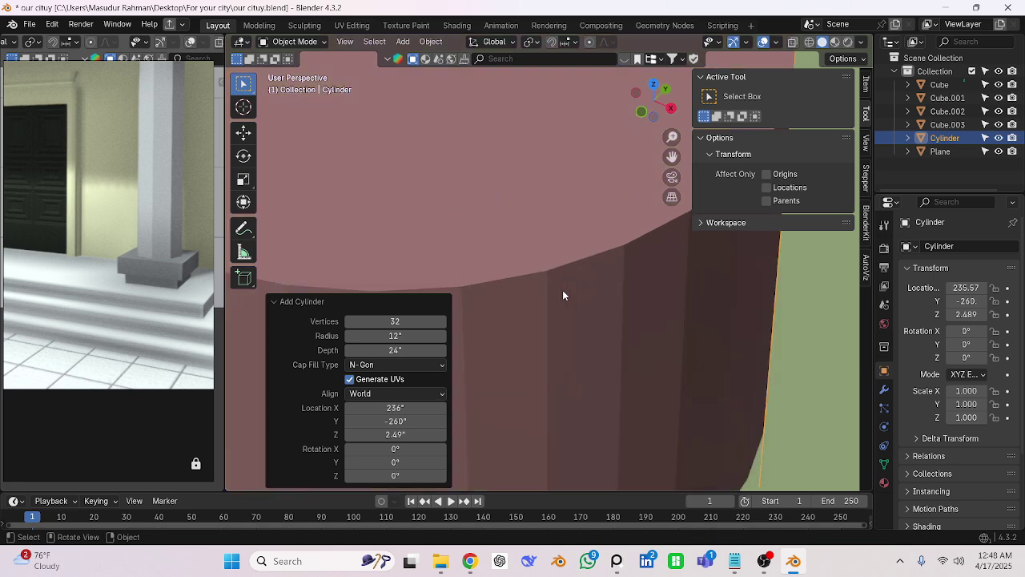
{"action": "scroll", "coordinate": [562, 290], "scroll_direction": "down", "scroll_amount": 9}
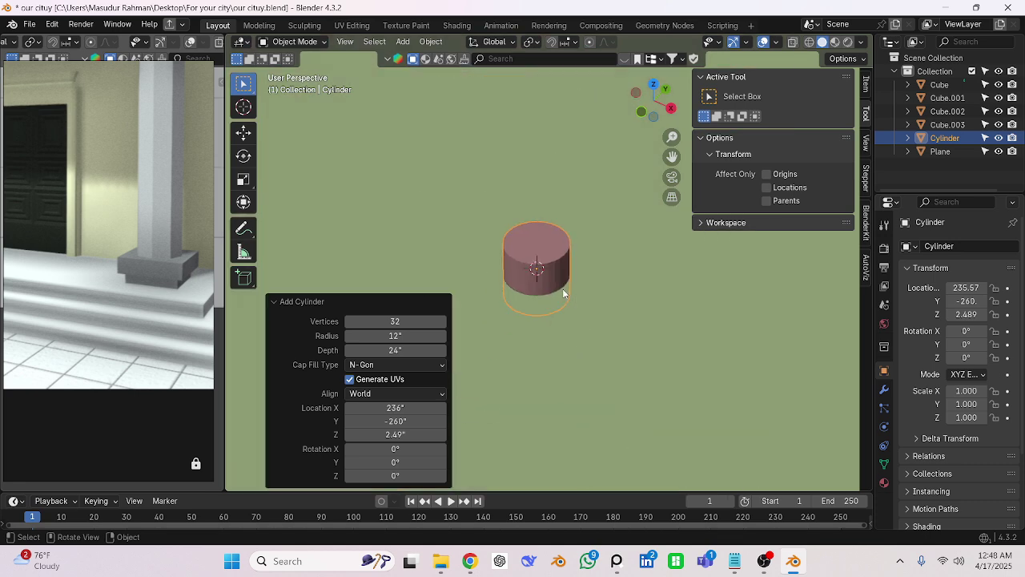
{"action": "key", "text": "Delete"}
Place the 3D cursor on the top step near its +X end and add a 24" mesh cube there.
{"action": "key", "text": "Home"}
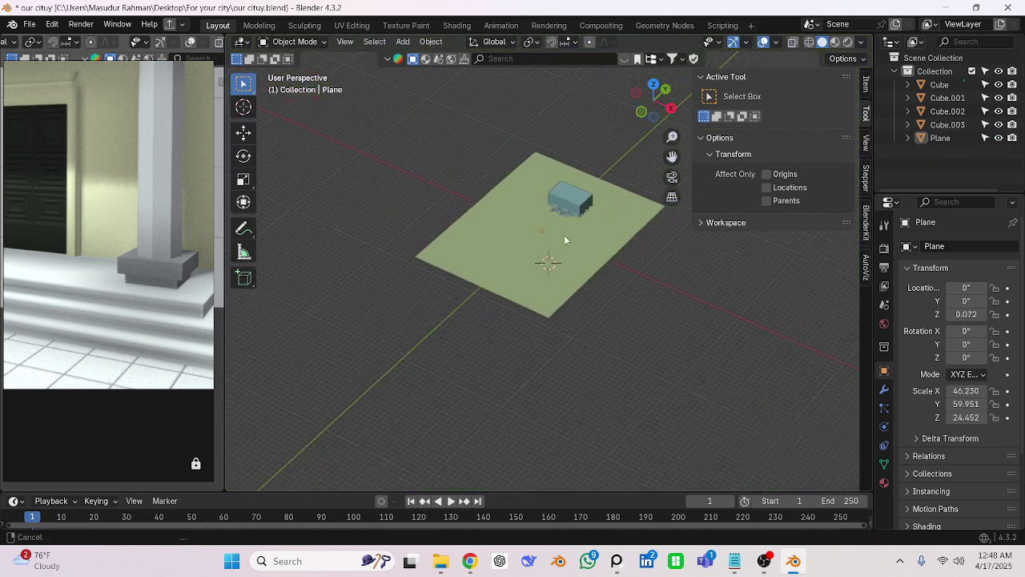
{"action": "scroll", "coordinate": [562, 245], "scroll_direction": "up", "scroll_amount": 10}
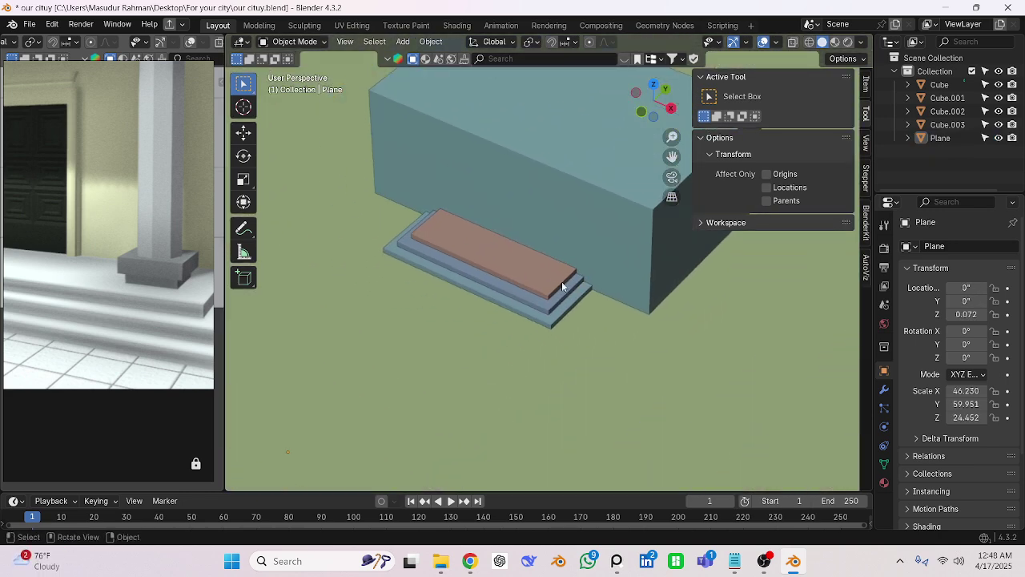
{"action": "scroll", "coordinate": [561, 286], "scroll_direction": "up", "scroll_amount": 6}
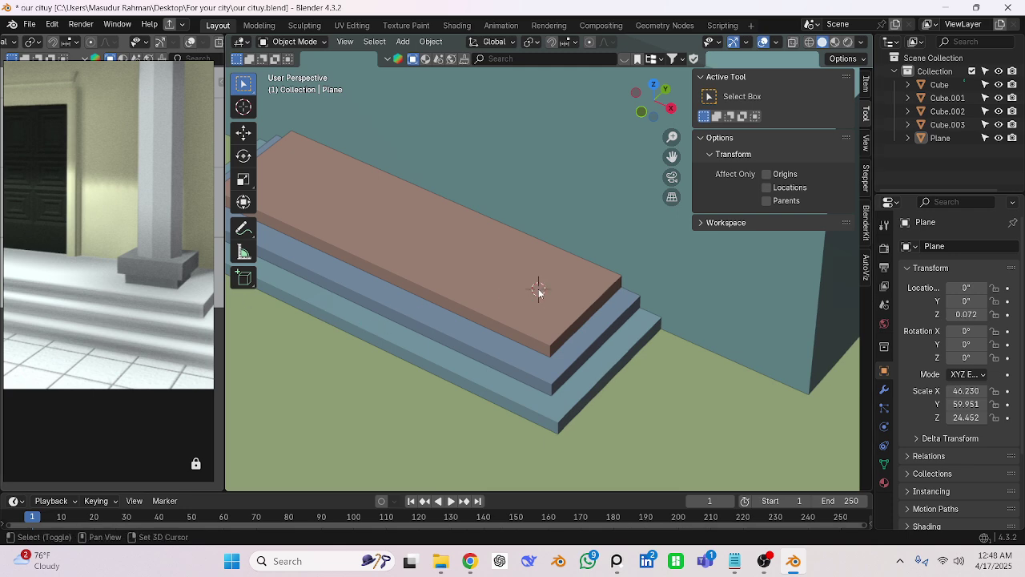
{"action": "scroll", "coordinate": [541, 316], "scroll_direction": "down", "scroll_amount": 5}
{"action": "key", "text": "KP_1"}
{"action": "scroll", "coordinate": [543, 320], "scroll_direction": "up", "scroll_amount": 3}
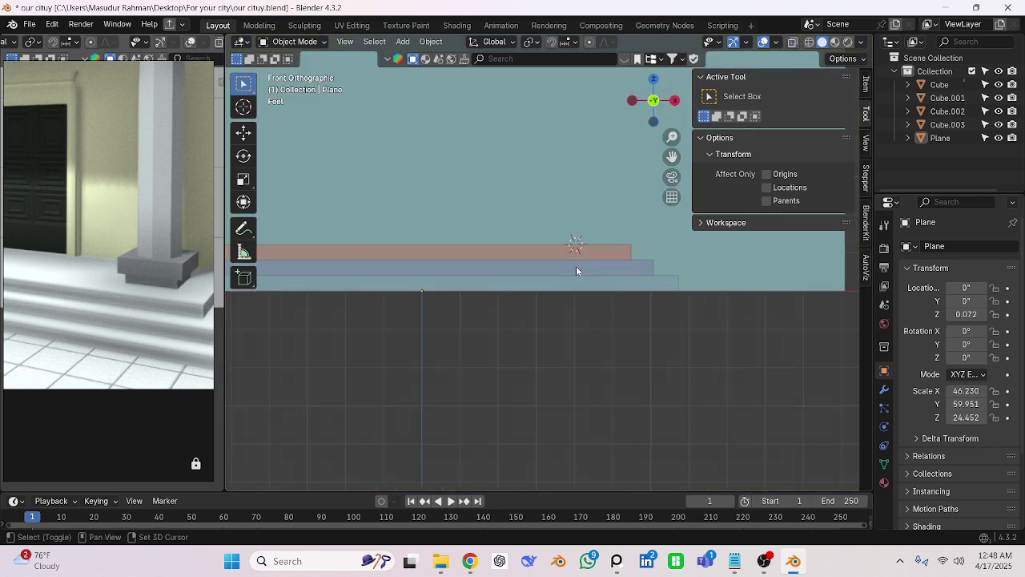
{"action": "key", "text": "shift+a"}
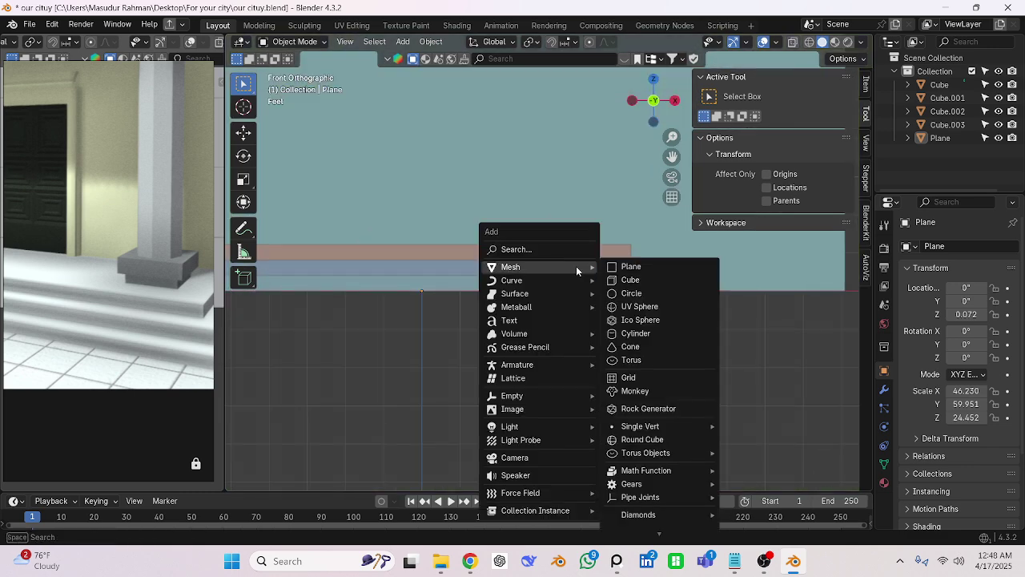
{"action": "left_click", "coordinate": [631, 279]}
{"action": "scroll", "coordinate": [621, 277], "scroll_direction": "up", "scroll_amount": 4}
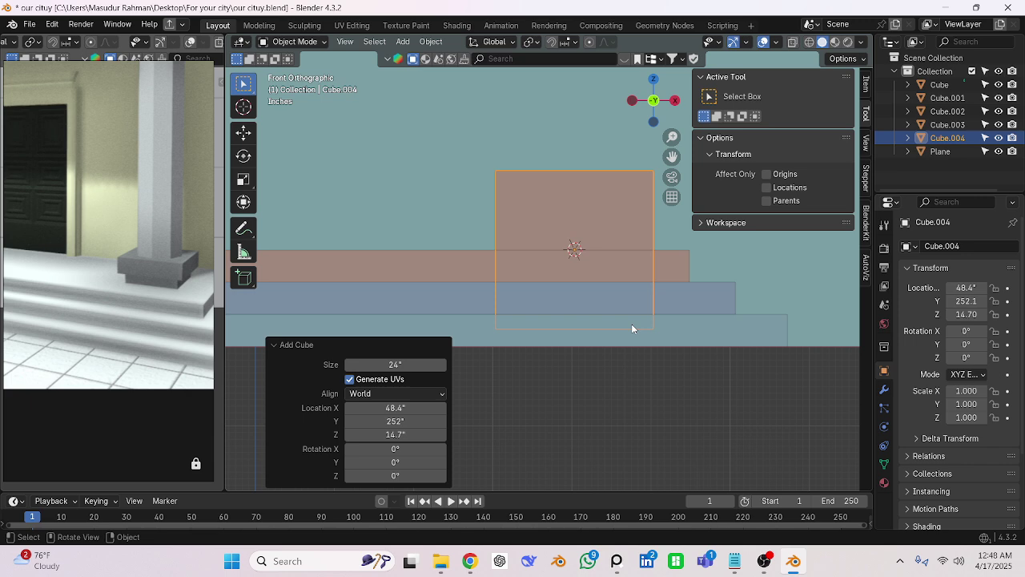
{"action": "scroll", "coordinate": [632, 327], "scroll_direction": "up", "scroll_amount": 3}
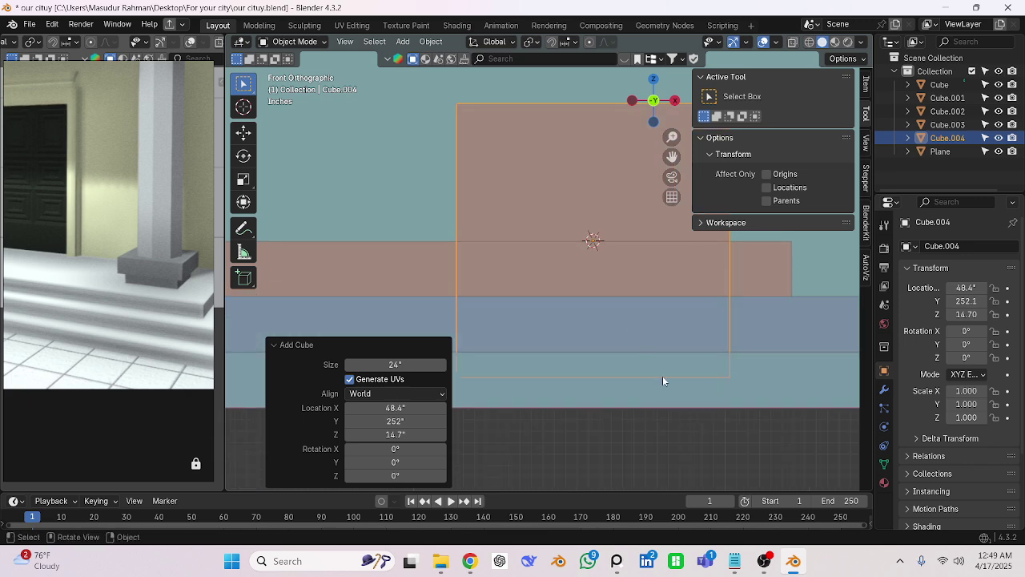
Try flattening the new cube along the global Z axis.
{"action": "key", "text": "s"}
{"action": "key", "text": "z"}
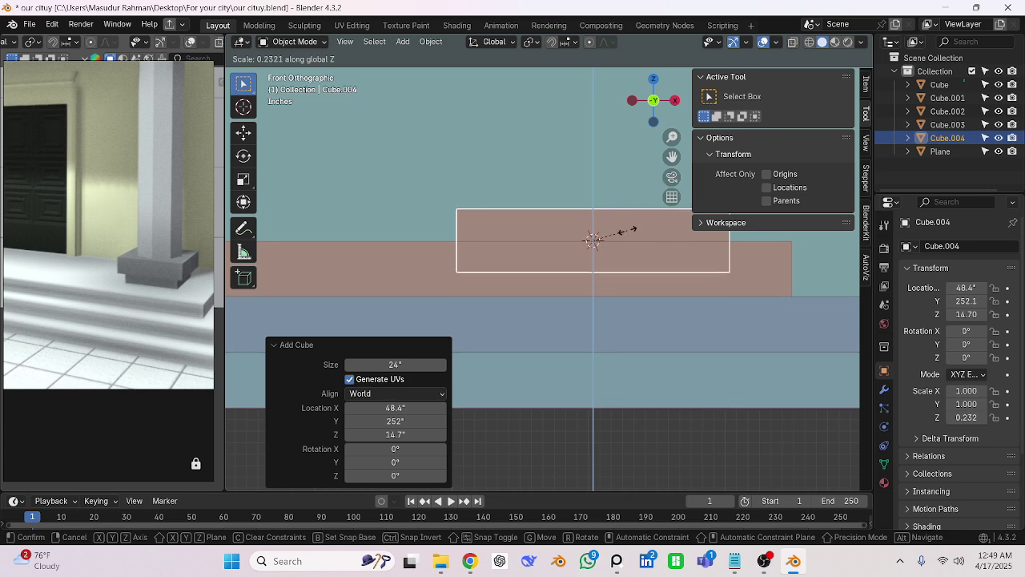
{"action": "left_click", "coordinate": [614, 248]}
{"action": "key", "text": "ctrl+z"}
{"action": "scroll", "coordinate": [598, 237], "scroll_direction": "down", "scroll_amount": 3}
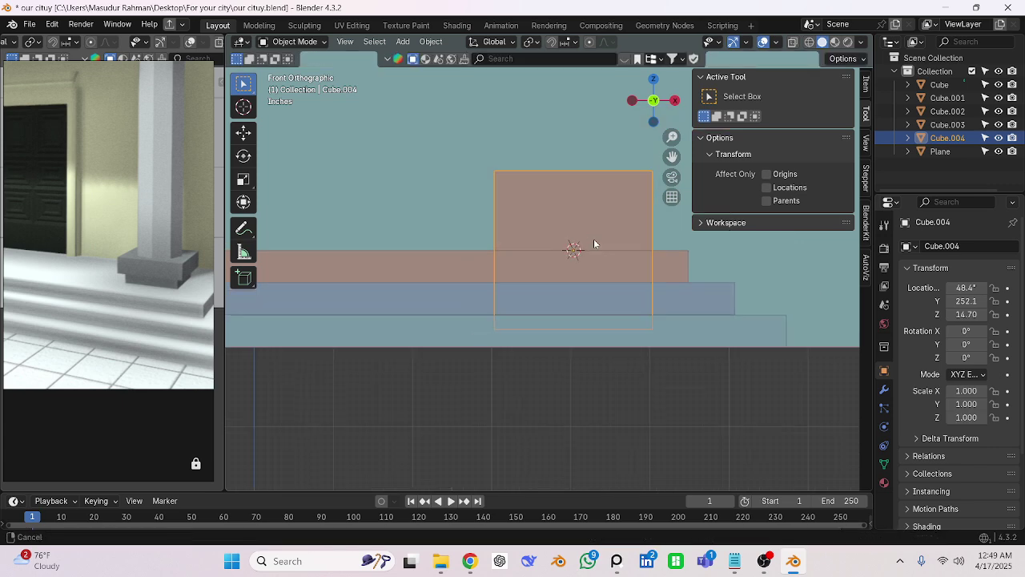
Enter Edit Mode on the new cube and switch to vertex selection.
{"action": "key", "text": "Tab"}
{"action": "middle_click_drag", "start_coordinate": [594, 239], "coordinate": [534, 238]}
{"action": "scroll", "coordinate": [533, 239], "scroll_direction": "down", "scroll_amount": 3}
{"action": "scroll", "coordinate": [533, 239], "scroll_direction": "up", "scroll_amount": 3}
{"action": "scroll", "coordinate": [533, 239], "scroll_direction": "down", "scroll_amount": 3}
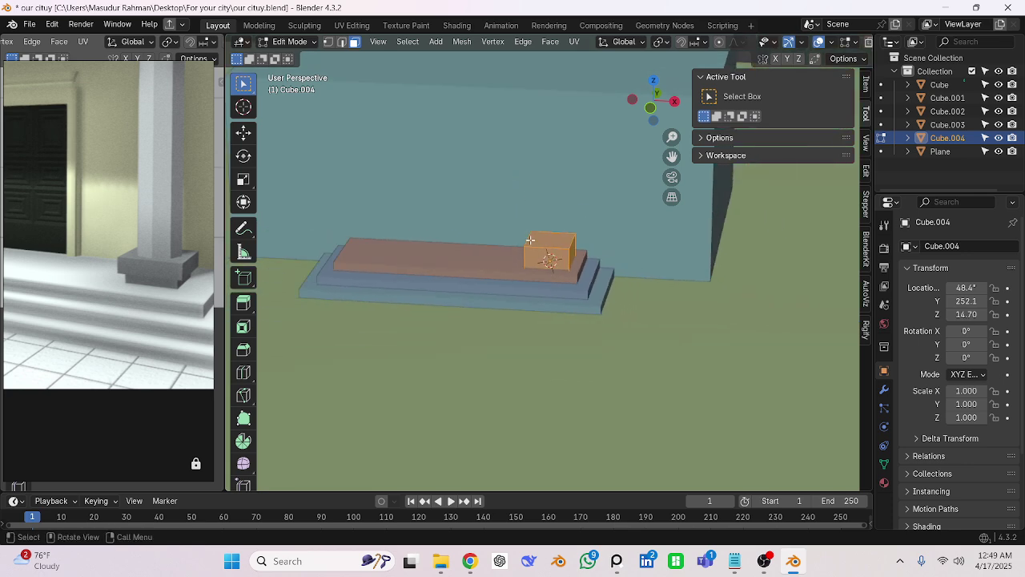
{"action": "scroll", "coordinate": [532, 240], "scroll_direction": "up", "scroll_amount": 5}
{"action": "scroll", "coordinate": [532, 239], "scroll_direction": "down", "scroll_amount": 5}
{"action": "middle_click_drag", "start_coordinate": [409, 148], "coordinate": [535, 270]}
{"action": "key", "text": "alt+z"}
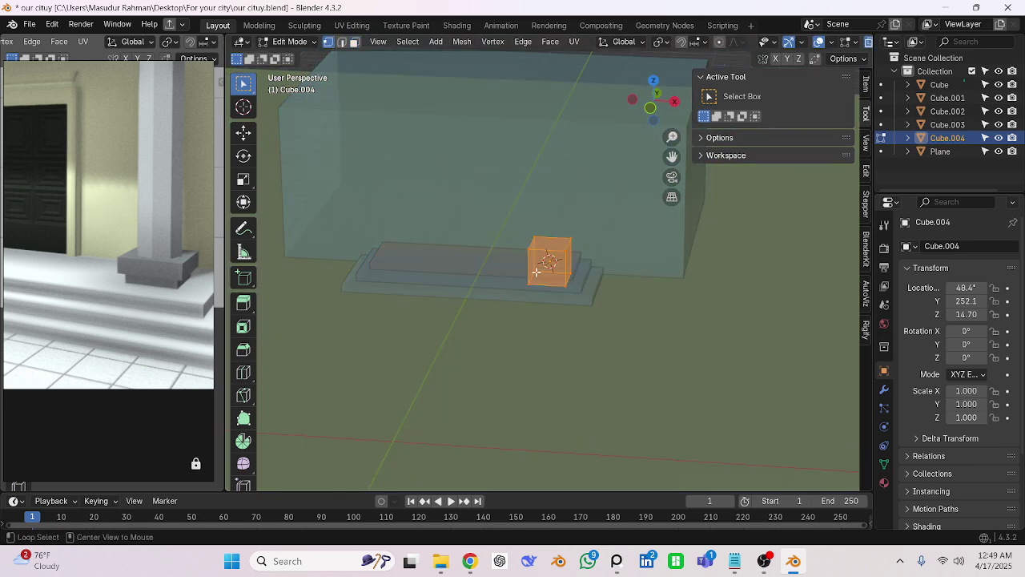
{"action": "key", "text": "alt+z"}
{"action": "scroll", "coordinate": [535, 271], "scroll_direction": "up", "scroll_amount": 2}
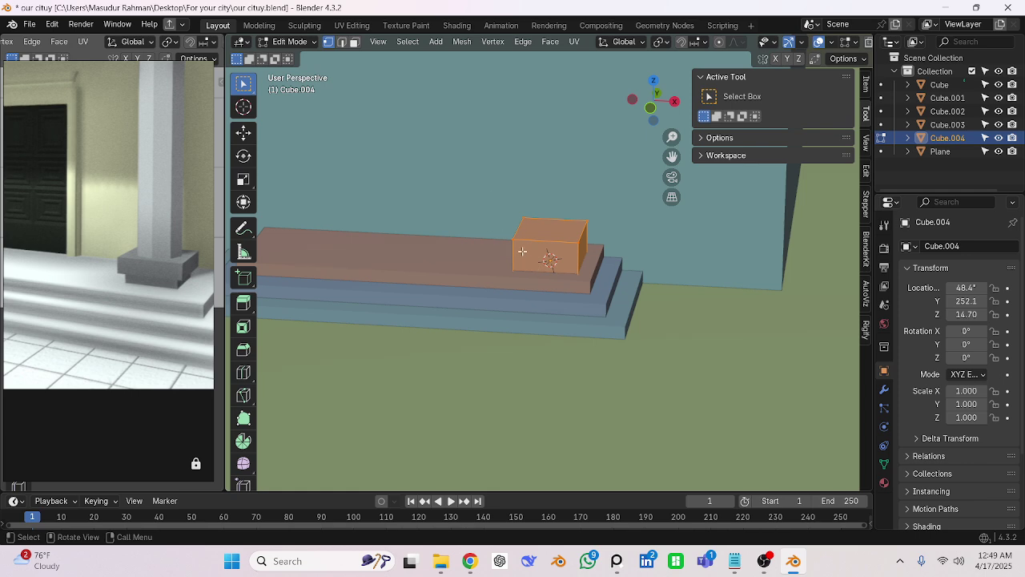
Enable X-ray in front orthographic view and select only the cube's bottom vertices.
{"action": "key", "text": "KP_1"}
{"action": "key", "text": "shift+b"}
{"action": "left_click_drag", "start_coordinate": [499, 194], "coordinate": [629, 308]}
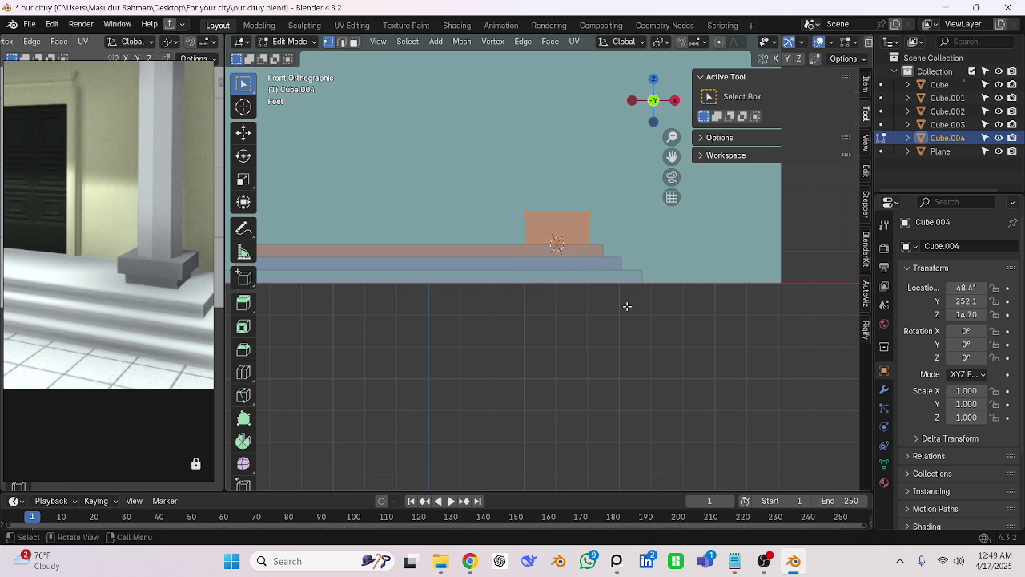
{"action": "scroll", "coordinate": [561, 240], "scroll_direction": "down", "scroll_amount": 1}
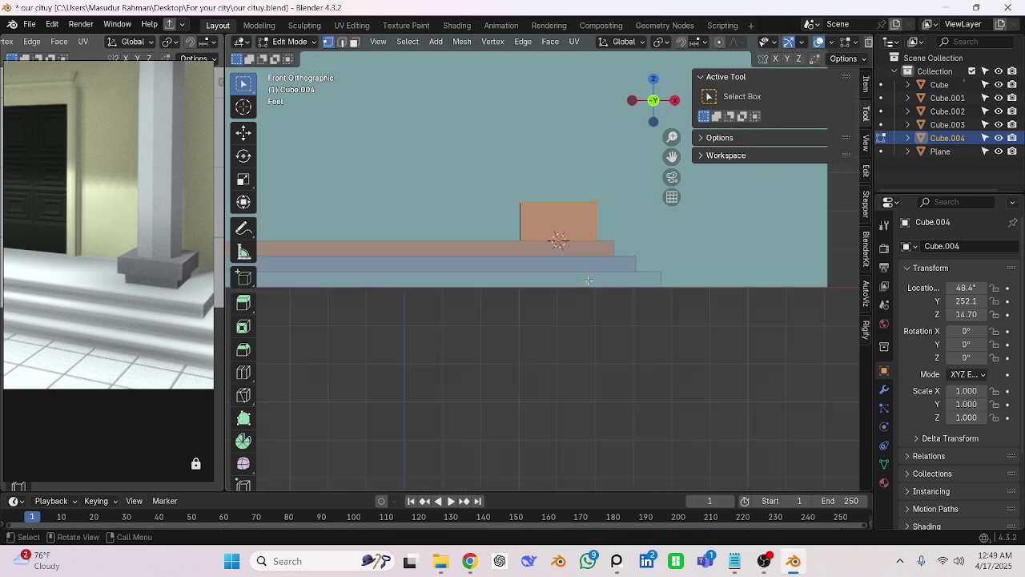
{"action": "key", "text": "alt+z"}
{"action": "left_click_drag", "start_coordinate": [484, 129], "coordinate": [686, 328]}
{"action": "left_click", "coordinate": [563, 323]}
{"action": "key", "text": "alt+z"}
{"action": "scroll", "coordinate": [563, 323], "scroll_direction": "down", "scroll_amount": 2}
{"action": "scroll", "coordinate": [563, 324], "scroll_direction": "down", "scroll_amount": 1}
{"action": "key", "text": "alt+z"}
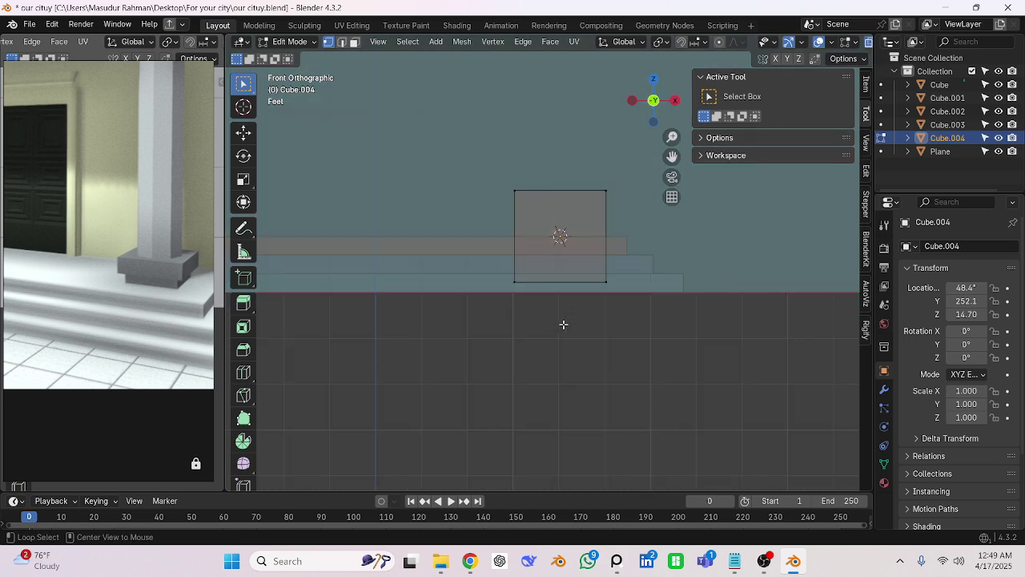
{"action": "left_click_drag", "start_coordinate": [481, 258], "coordinate": [632, 332]}
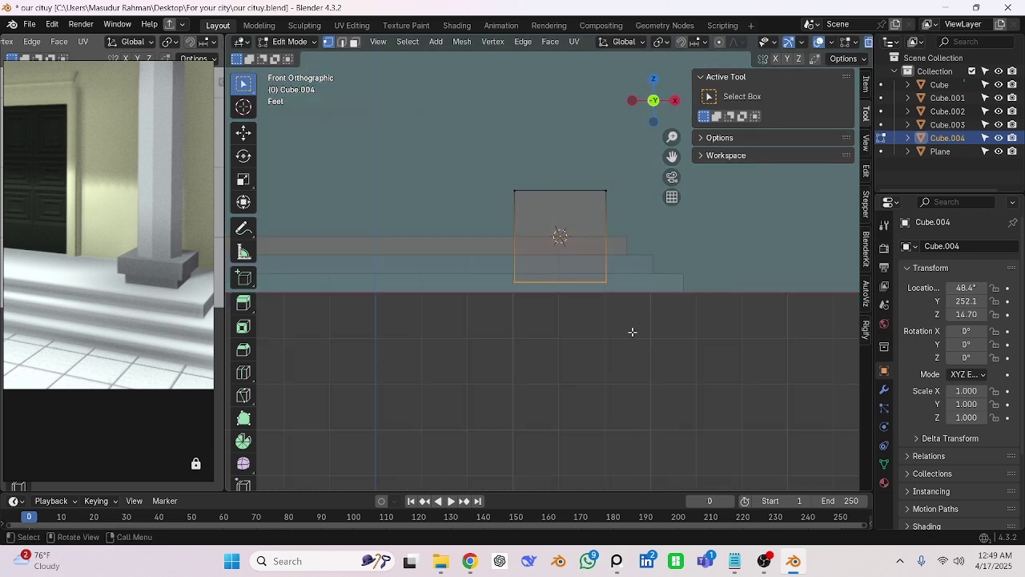
{"action": "key", "text": "alt+z"}
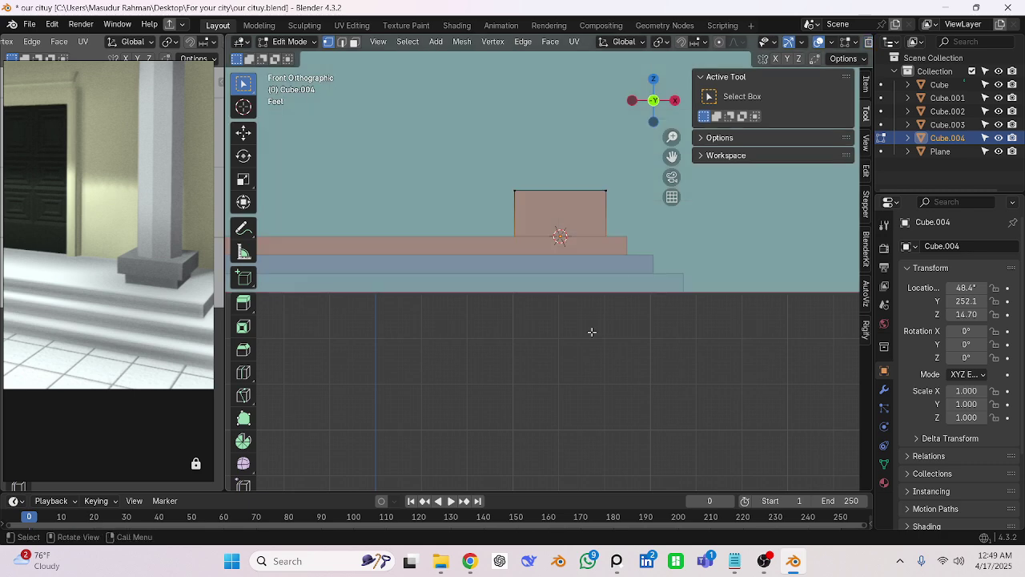
{"action": "key", "text": "alt+z"}
Try raising the cube's bottom vertices 13.568" along Z to meet the top step's surface.
{"action": "key", "text": "g"}
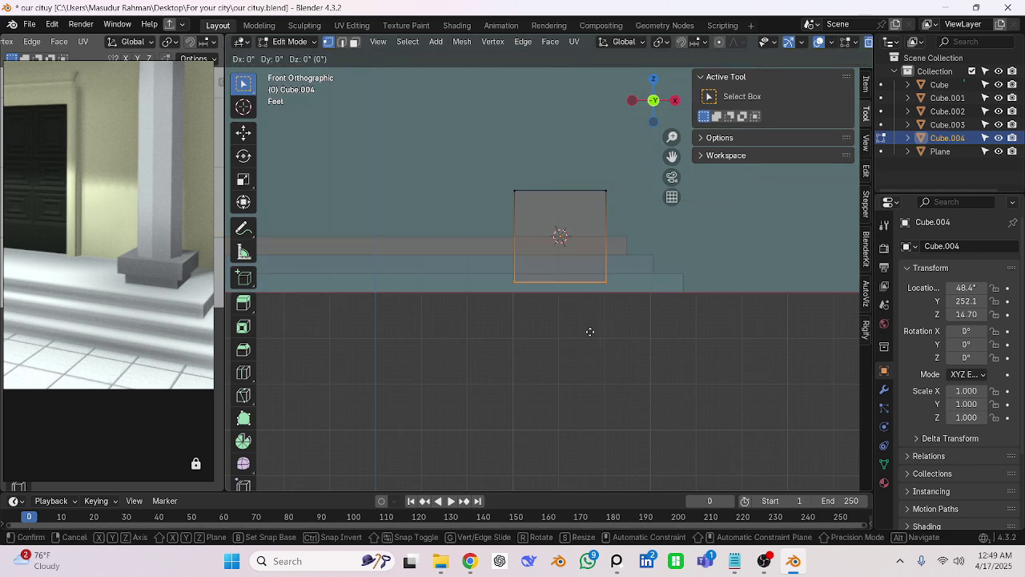
{"action": "key", "text": "z"}
{"action": "left_click", "coordinate": [602, 289]}
{"action": "middle_click_drag", "start_coordinate": [602, 288], "coordinate": [525, 291]}
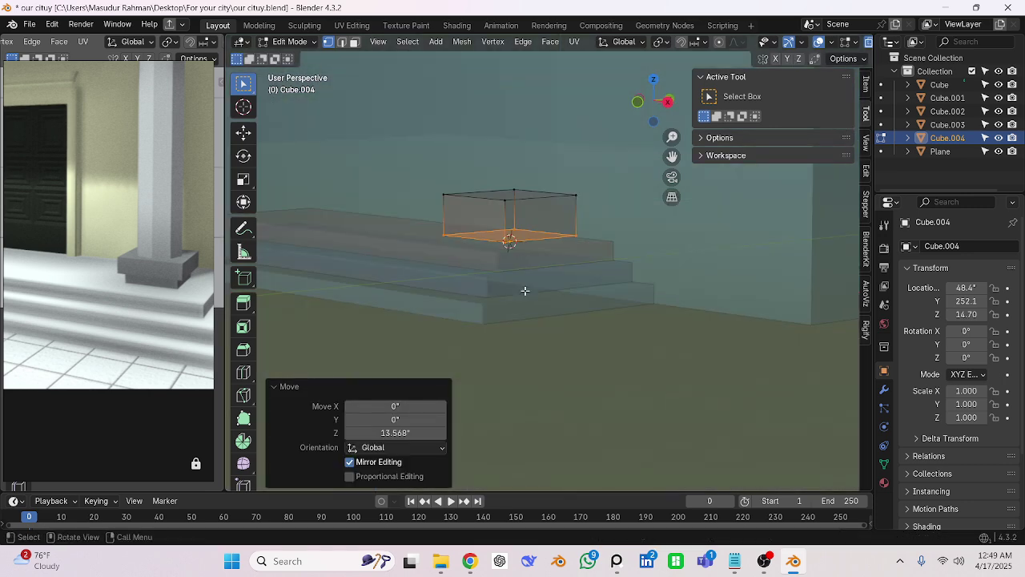
{"action": "key", "text": "ctrl+z"}
Undo the bottom vertices' upward move, check the whole cube in front view with X-ray, and deselect everything.
{"action": "key", "text": "a"}
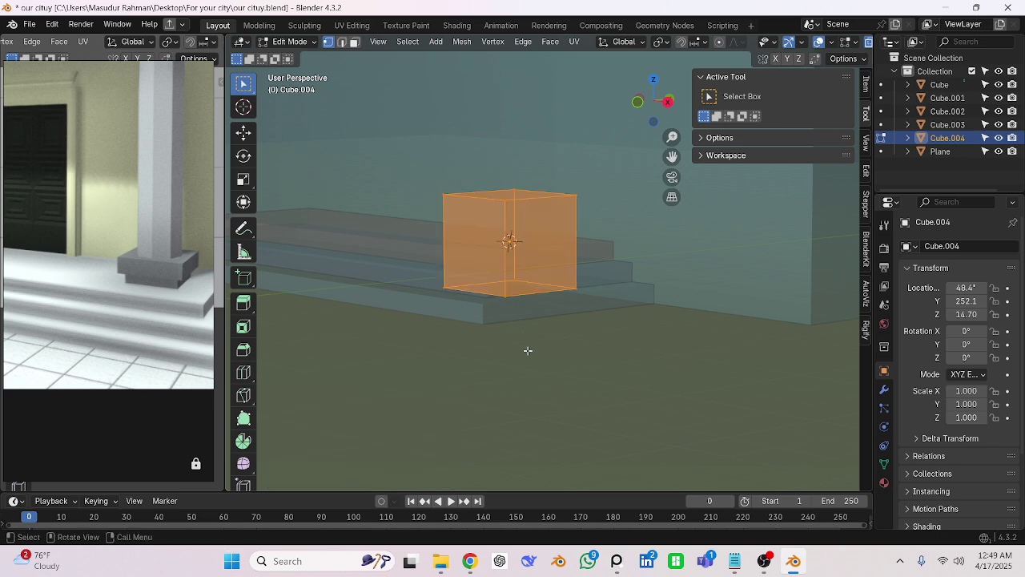
{"action": "key", "text": "KP_1"}
{"action": "scroll", "coordinate": [527, 350], "scroll_direction": "down", "scroll_amount": 3}
{"action": "middle_click_drag", "start_coordinate": [526, 350], "coordinate": [543, 327], "text": "shift"}
{"action": "scroll", "coordinate": [552, 308], "scroll_direction": "up", "scroll_amount": 5}
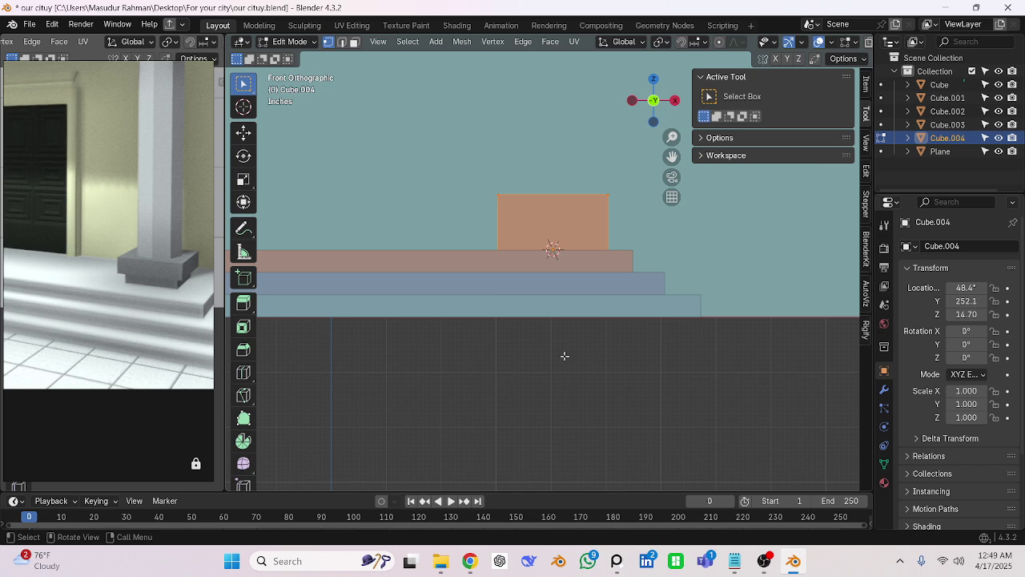
{"action": "key", "text": "alt+z"}
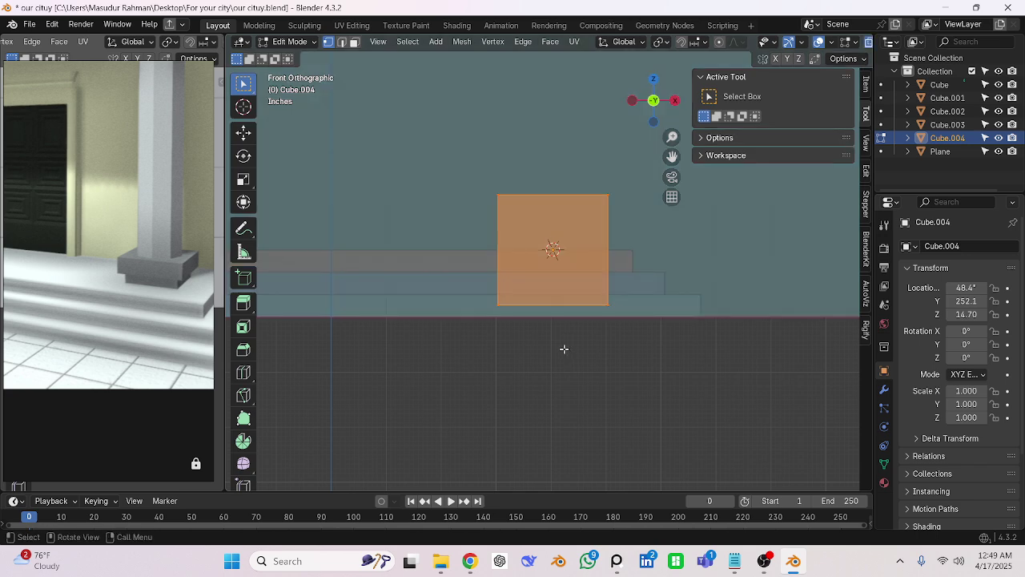
{"action": "key", "text": "alt+a"}
{"action": "key", "text": "alt+z"}
Widen the main 3D viewport towards the reference image while keeping the cube and entrance steps in sight.
{"action": "scroll", "coordinate": [539, 344], "scroll_direction": "down", "scroll_amount": 6}
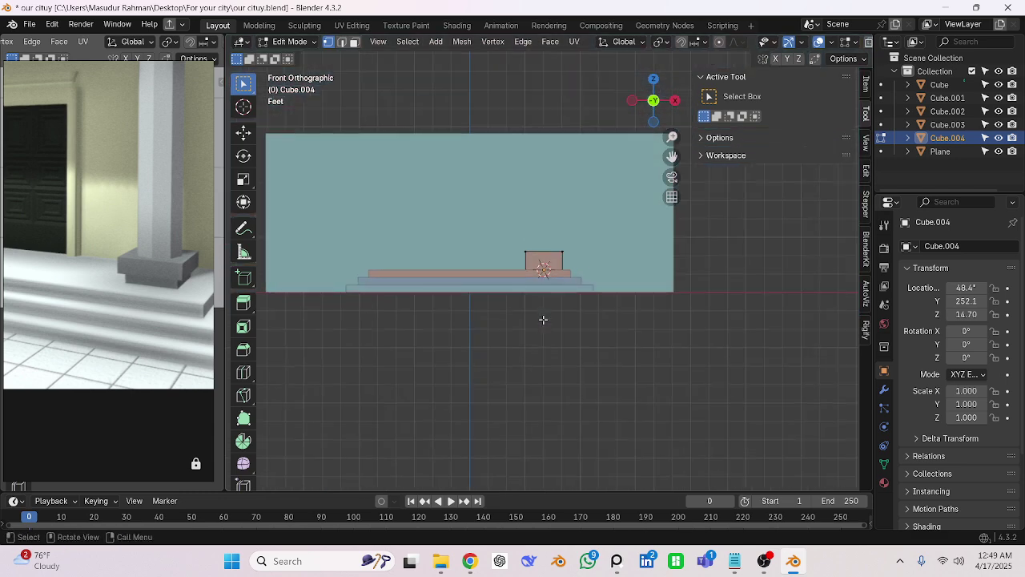
{"action": "middle_click_drag", "start_coordinate": [545, 318], "coordinate": [492, 343]}
{"action": "scroll", "coordinate": [514, 313], "scroll_direction": "up", "scroll_amount": 4}
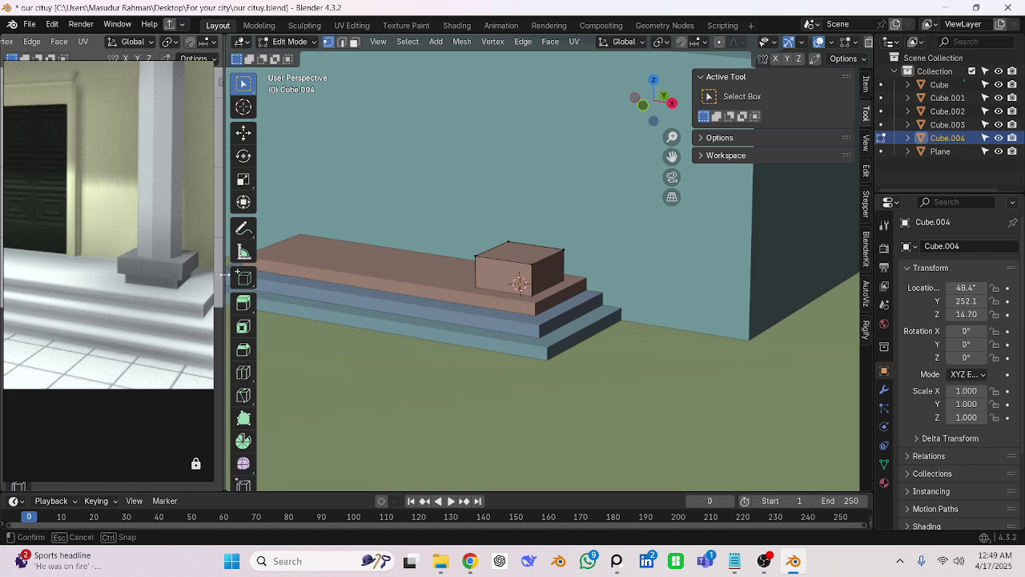
{"action": "left_click_drag", "start_coordinate": [225, 276], "coordinate": [57, 313]}
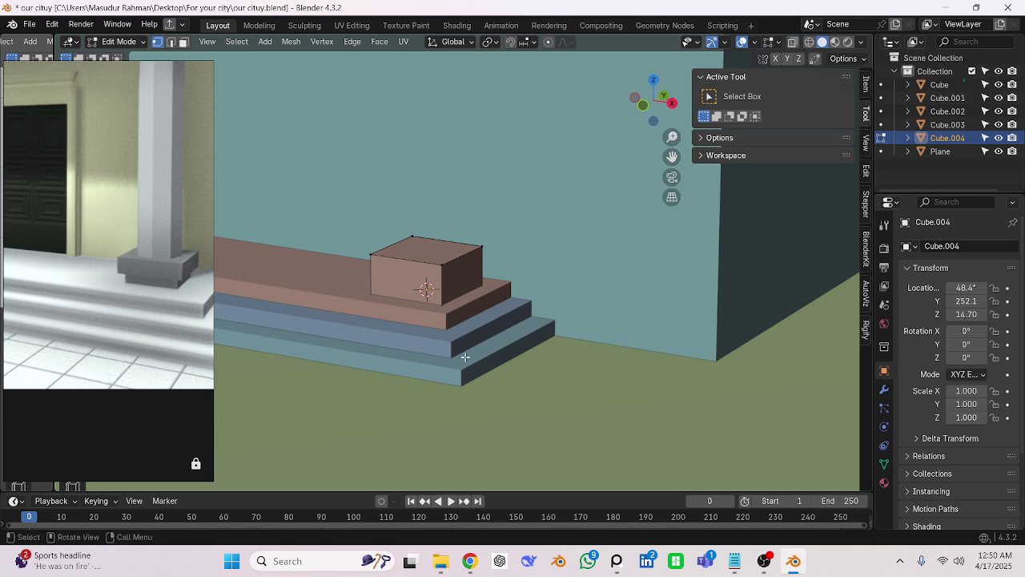
Examine the cube's position against the entrance steps in front orthographic view, with X-ray on and off.
{"action": "key", "text": "KP_1"}
{"action": "scroll", "coordinate": [496, 293], "scroll_direction": "up", "scroll_amount": 3}
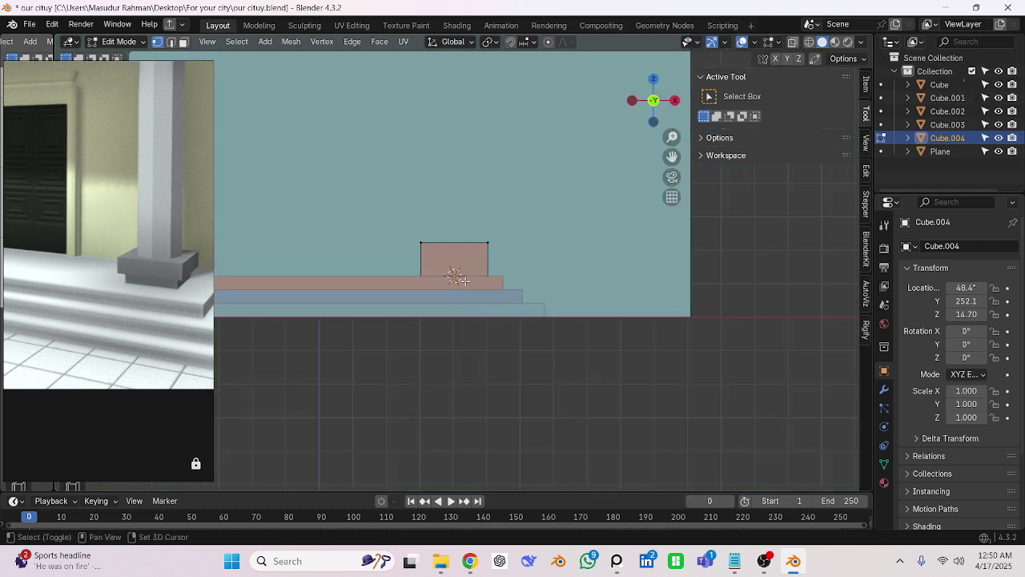
{"action": "scroll", "coordinate": [497, 296], "scroll_direction": "down", "scroll_amount": 3}
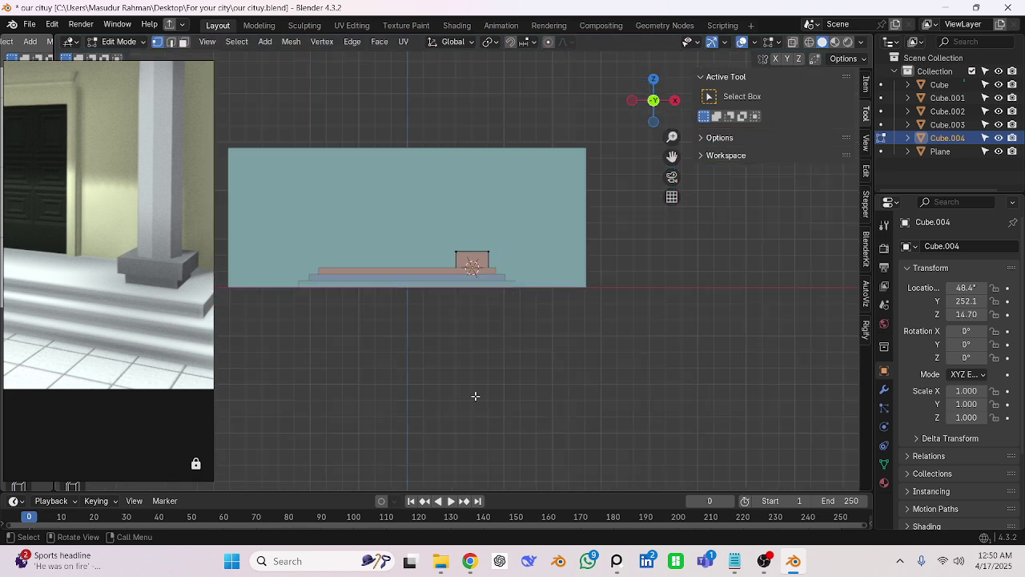
{"action": "scroll", "coordinate": [504, 289], "scroll_direction": "up", "scroll_amount": 4}
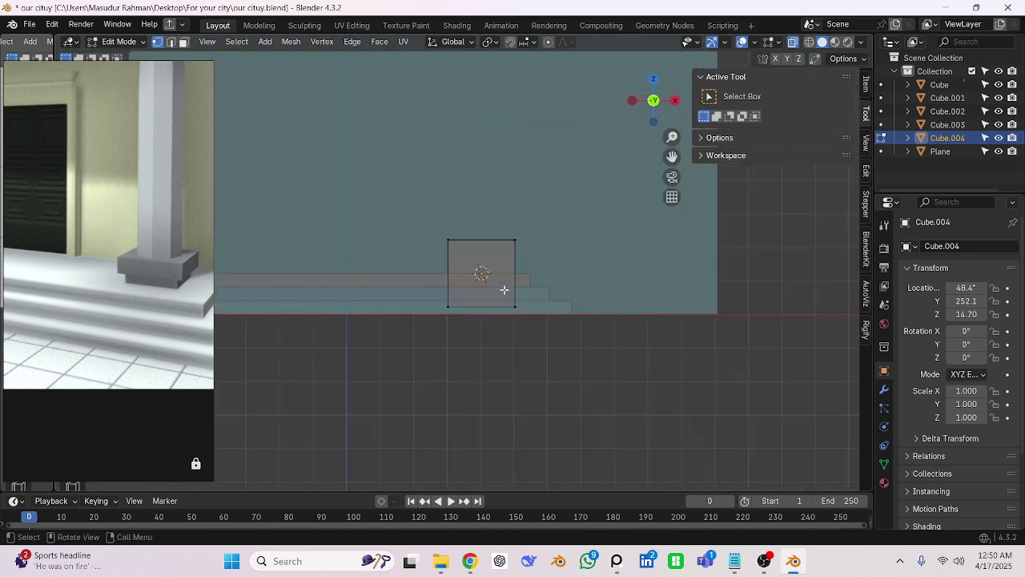
{"action": "scroll", "coordinate": [505, 289], "scroll_direction": "down", "scroll_amount": 3}
{"action": "scroll", "coordinate": [505, 288], "scroll_direction": "up", "scroll_amount": 6}
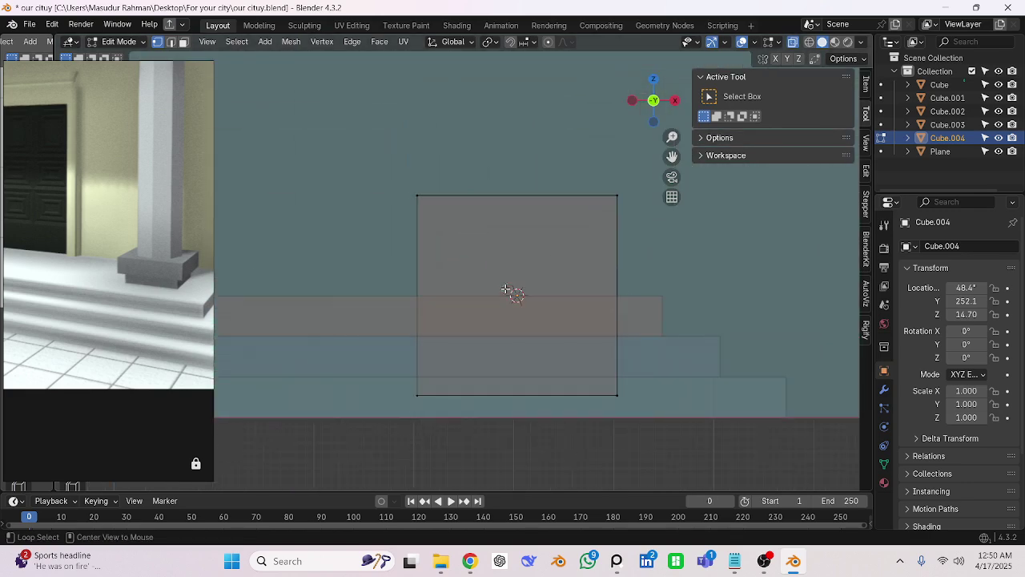
{"action": "key", "text": "alt+z"}
{"action": "scroll", "coordinate": [505, 288], "scroll_direction": "down", "scroll_amount": 7}
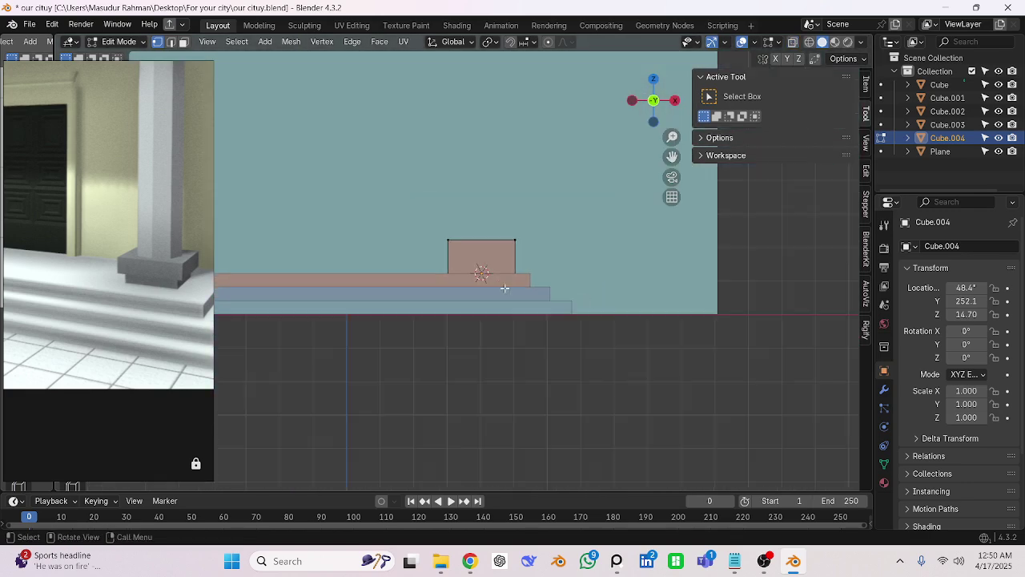
{"action": "scroll", "coordinate": [503, 285], "scroll_direction": "up", "scroll_amount": 4}
{"action": "scroll", "coordinate": [503, 286], "scroll_direction": "up", "scroll_amount": 4}
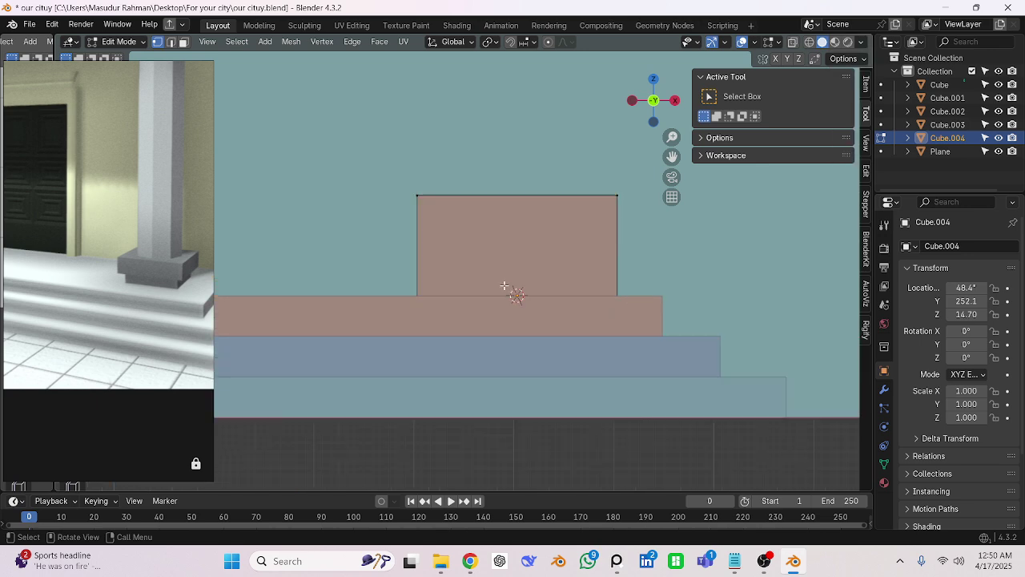
Try to box-select the cube's top vertices in front view with X-ray off, checking the selection from an angle.
{"action": "left_click_drag", "start_coordinate": [310, 137], "coordinate": [601, 243]}
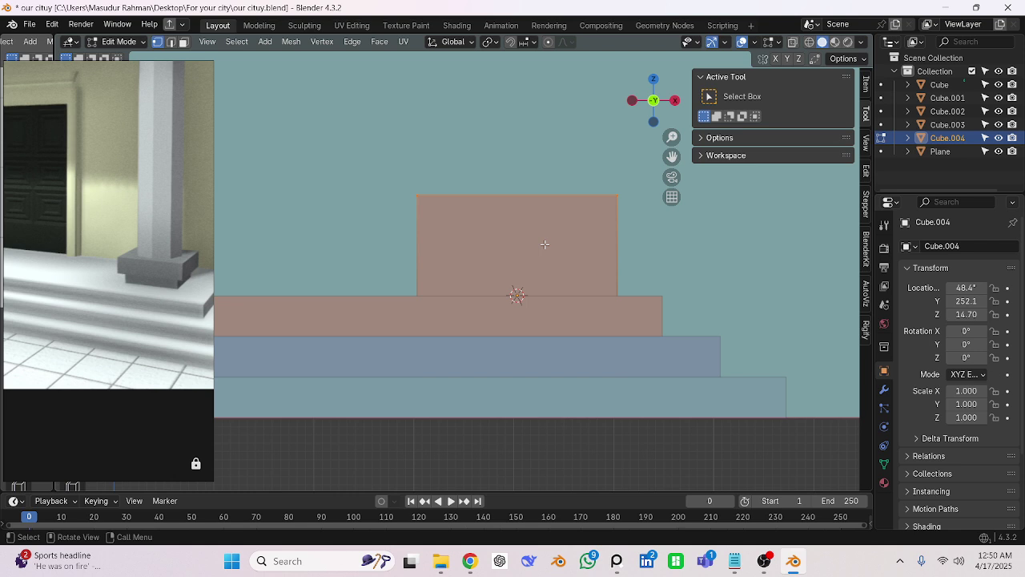
{"action": "left_click", "coordinate": [459, 457]}
{"action": "left_click_drag", "start_coordinate": [329, 135], "coordinate": [633, 211]}
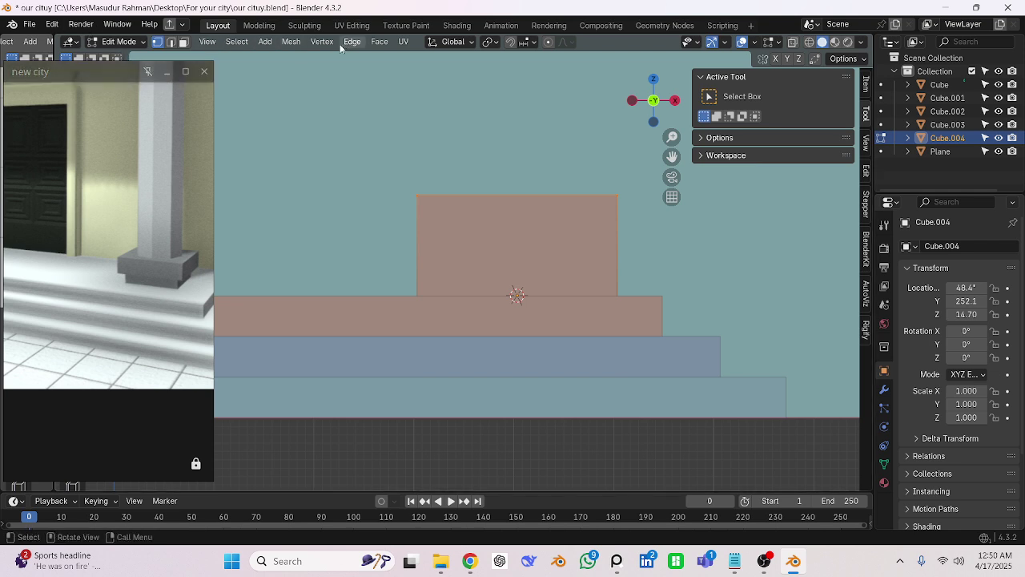
{"action": "scroll", "coordinate": [540, 222], "scroll_direction": "up", "scroll_amount": 4}
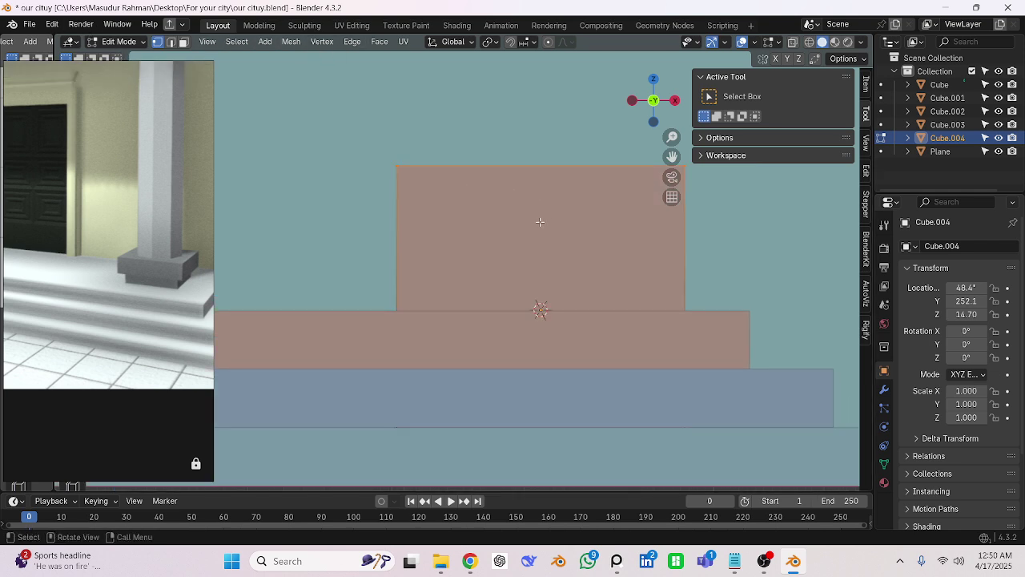
{"action": "scroll", "coordinate": [465, 297], "scroll_direction": "down", "scroll_amount": 1}
{"action": "scroll", "coordinate": [469, 278], "scroll_direction": "down", "scroll_amount": 2}
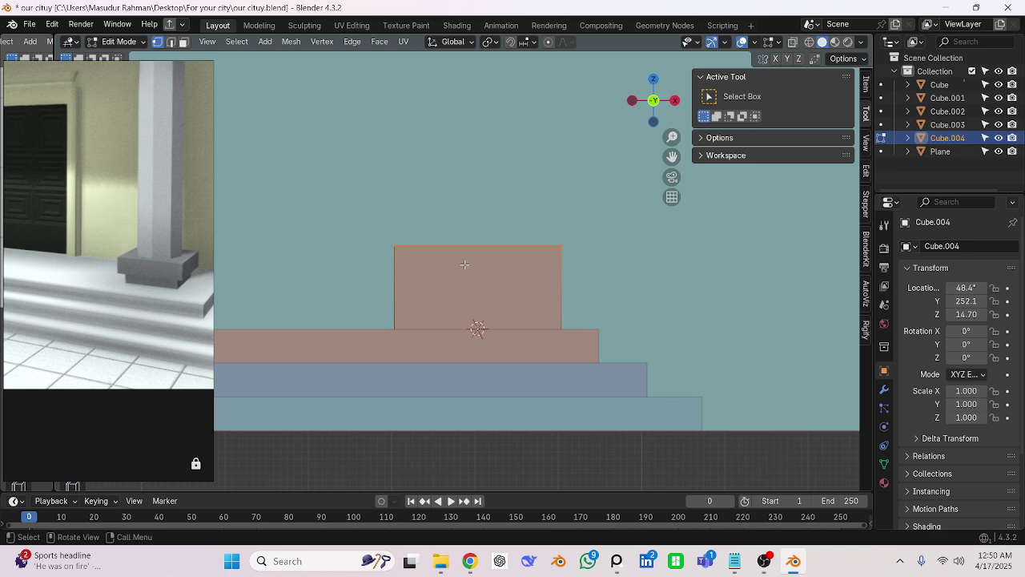
{"action": "scroll", "coordinate": [467, 267], "scroll_direction": "up", "scroll_amount": 1}
{"action": "left_click_drag", "start_coordinate": [298, 179], "coordinate": [619, 283]}
{"action": "scroll", "coordinate": [620, 283], "scroll_direction": "down", "scroll_amount": 4}
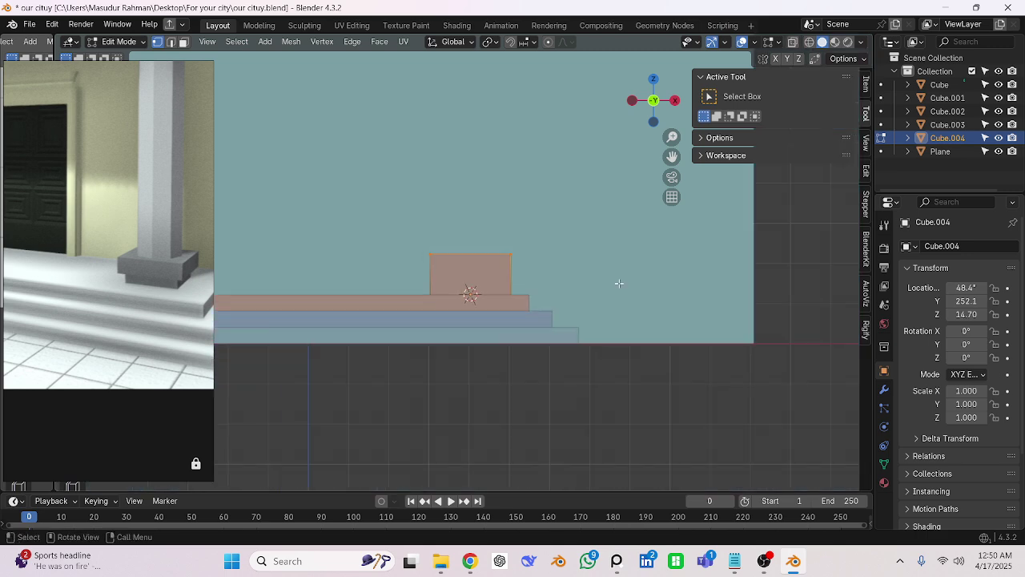
{"action": "middle_click_drag", "start_coordinate": [614, 286], "coordinate": [529, 297]}
{"action": "scroll", "coordinate": [534, 301], "scroll_direction": "up", "scroll_amount": 2}
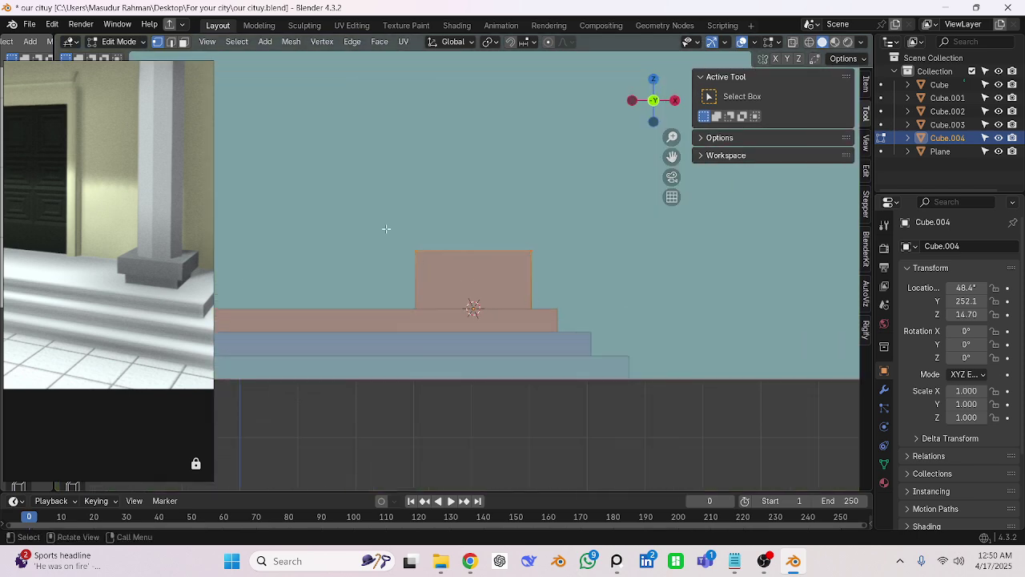
Turn on X-ray and box-select all four top vertices of the cube.
{"action": "key", "text": "alt+z"}
{"action": "left_click_drag", "start_coordinate": [385, 226], "coordinate": [536, 277]}
{"action": "middle_click_drag", "start_coordinate": [565, 276], "coordinate": [457, 284]}
{"action": "scroll", "coordinate": [432, 308], "scroll_direction": "up", "scroll_amount": 1}
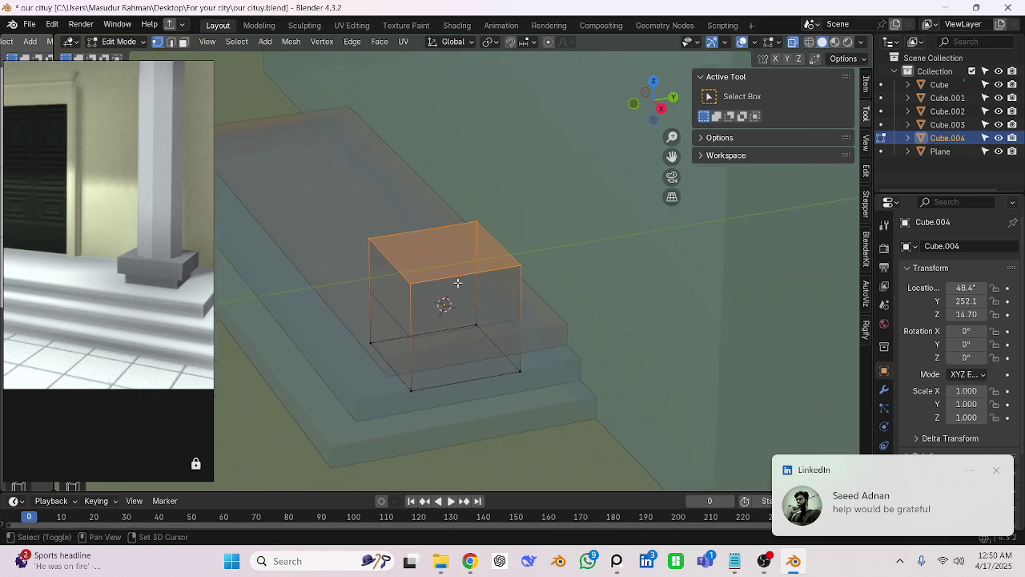
{"action": "scroll", "coordinate": [463, 325], "scroll_direction": "down", "scroll_amount": 2}
{"action": "middle_click_drag", "start_coordinate": [464, 325], "coordinate": [505, 274], "text": "shift"}
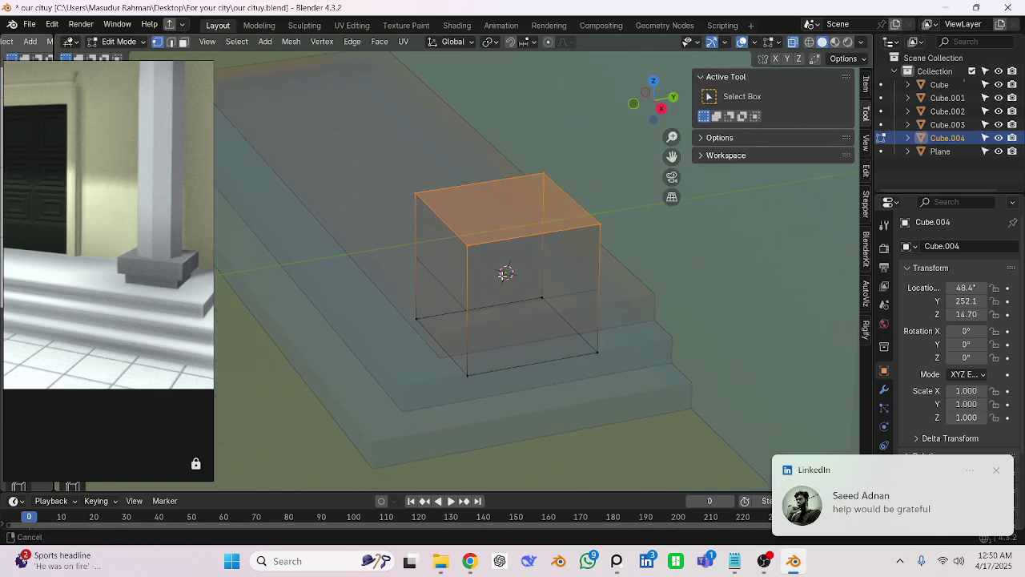
Lower the cube's top vertices about 4.4287" along Z in front view, following the column base in the reference.
{"action": "key", "text": "KP_1"}
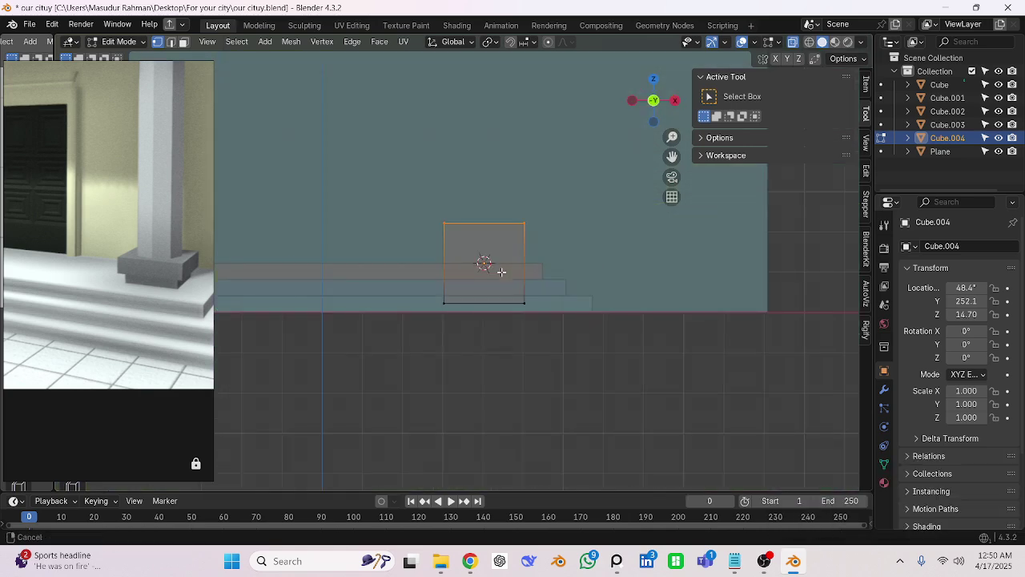
{"action": "mouse_move", "coordinate": [475, 330]}
{"action": "middle_mouse_down"}
{"action": "mouse_move", "coordinate": [383, 323]}
{"action": "mouse_move", "coordinate": [620, 297]}
{"action": "mouse_move", "coordinate": [491, 305]}
{"action": "mouse_move", "coordinate": [459, 285]}
{"action": "mouse_move", "coordinate": [440, 290]}
{"action": "mouse_move", "coordinate": [492, 280]}
{"action": "mouse_move", "coordinate": [507, 293]}
{"action": "mouse_move", "coordinate": [452, 318]}
{"action": "mouse_move", "coordinate": [486, 312]}
{"action": "middle_mouse_up"}
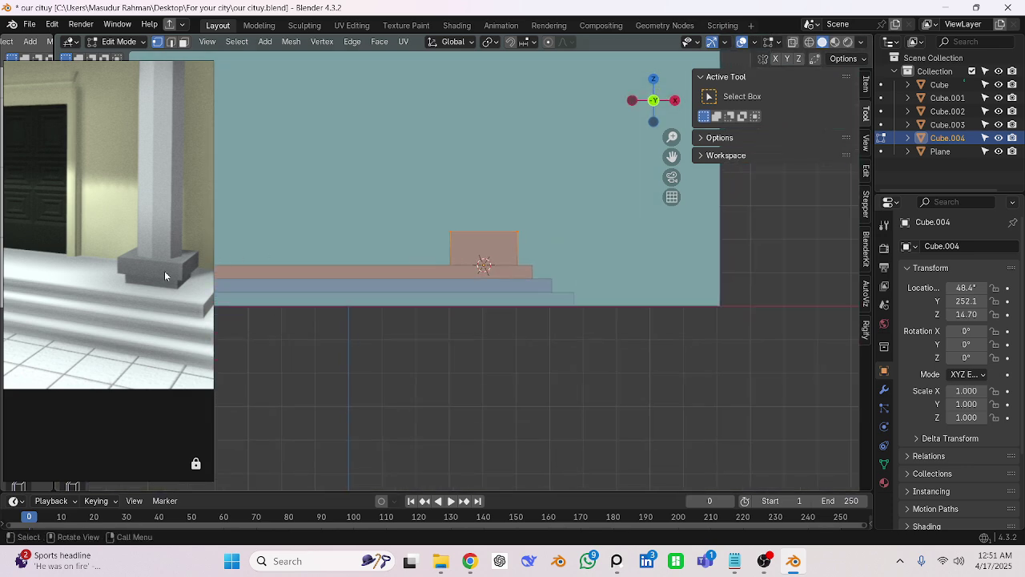
{"action": "middle_click_drag", "start_coordinate": [401, 289], "coordinate": [490, 265]}
{"action": "key", "text": "alt+z"}
{"action": "scroll", "coordinate": [479, 253], "scroll_direction": "up", "scroll_amount": 1}
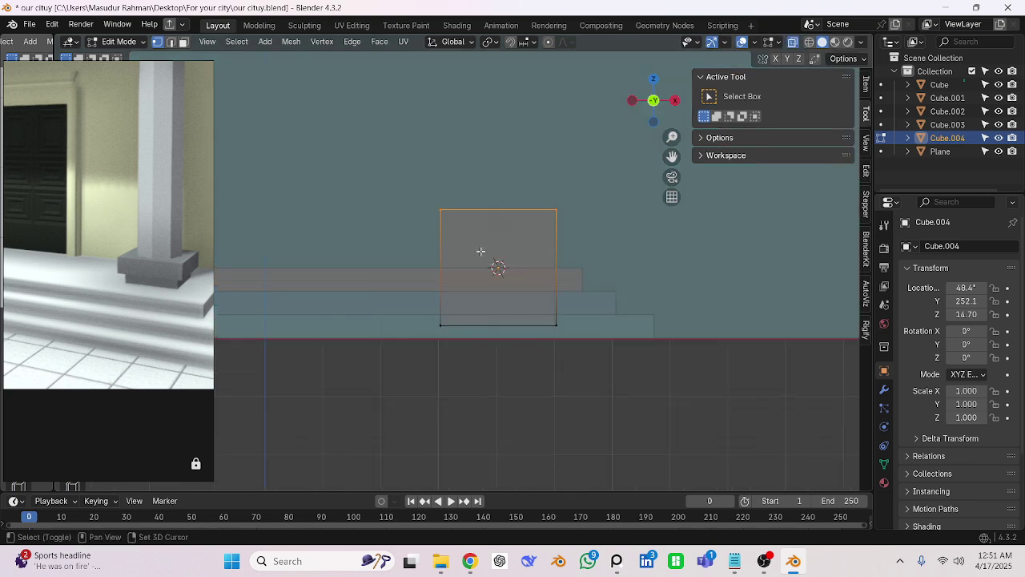
{"action": "key", "text": "g"}
{"action": "key", "text": "z"}
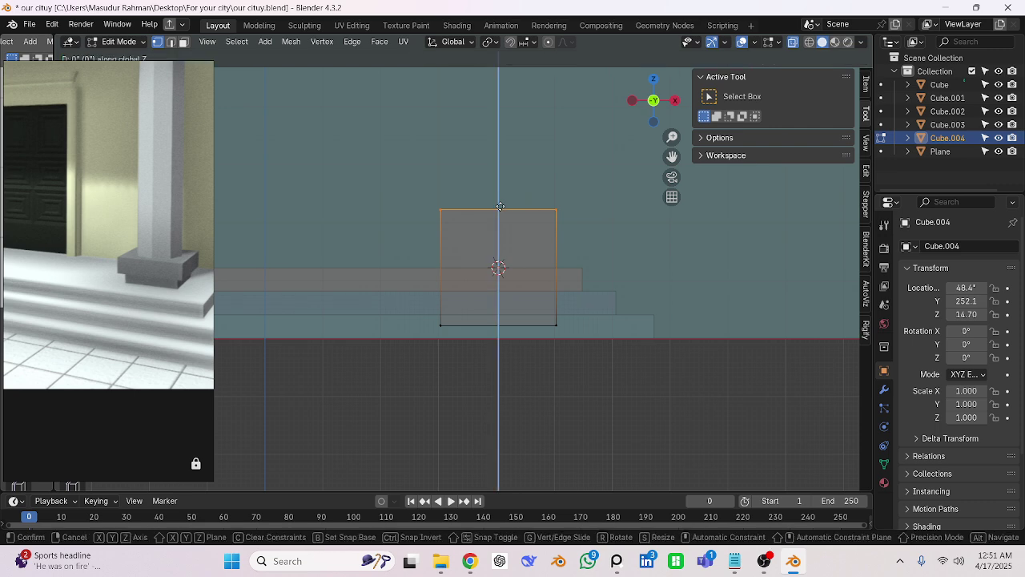
{"action": "left_click", "coordinate": [325, 246]}
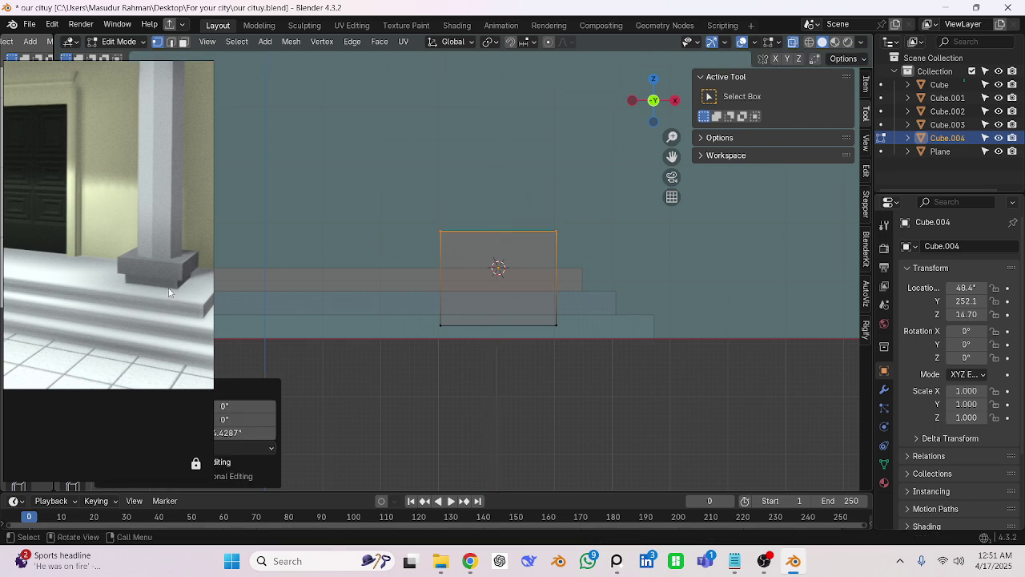
Examine the column base's shape and proportions up close in the reference image.
{"action": "scroll", "coordinate": [169, 292], "scroll_direction": "down", "scroll_amount": 3}
{"action": "scroll", "coordinate": [164, 294], "scroll_direction": "down", "scroll_amount": 2}
{"action": "scroll", "coordinate": [148, 299], "scroll_direction": "up", "scroll_amount": 4}
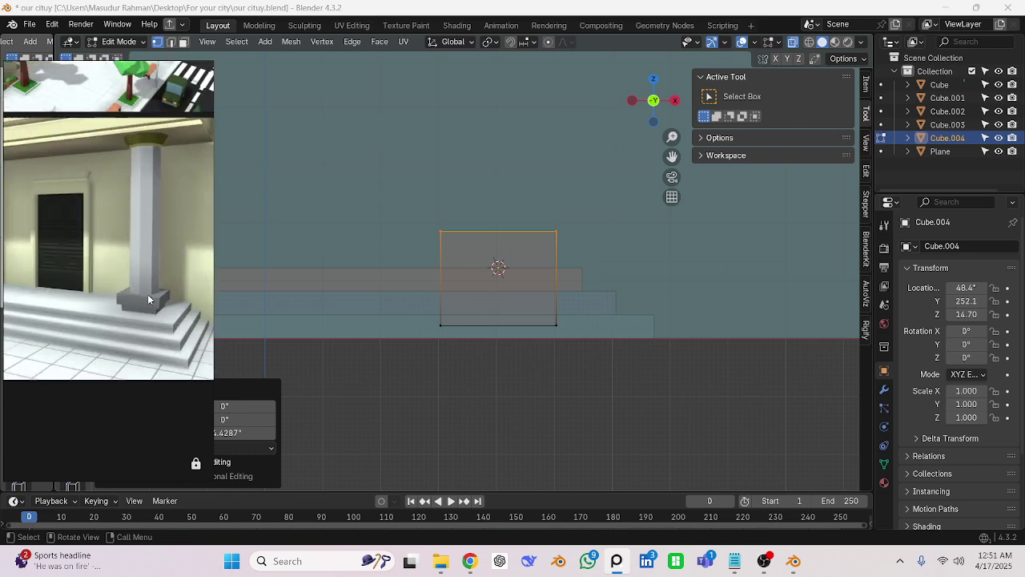
{"action": "scroll", "coordinate": [147, 296], "scroll_direction": "up", "scroll_amount": 4}
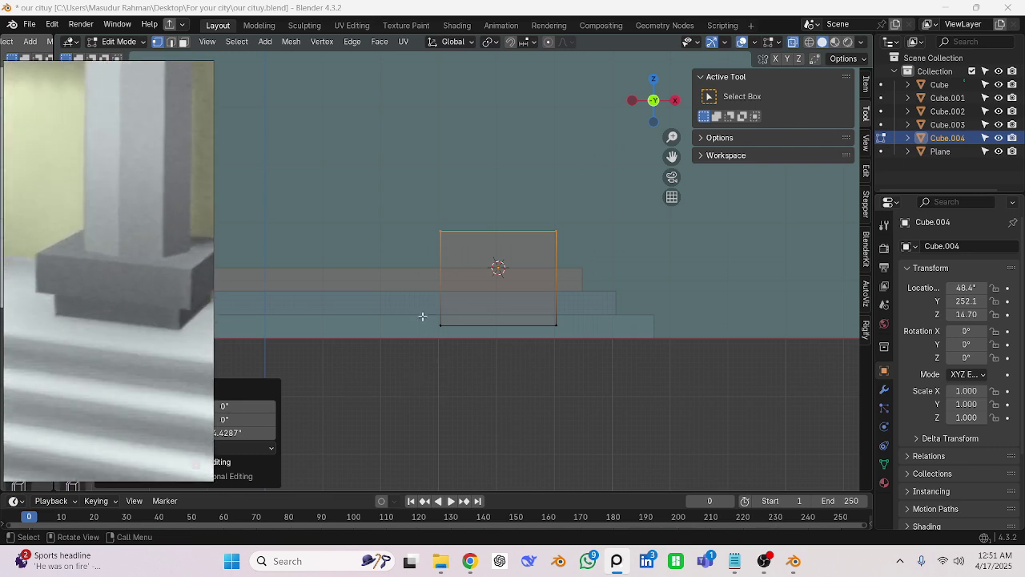
Select the cube's bottom vertices and raise them 11.927" along Z to the top step's surface.
{"action": "left_click_drag", "start_coordinate": [422, 316], "coordinate": [645, 379]}
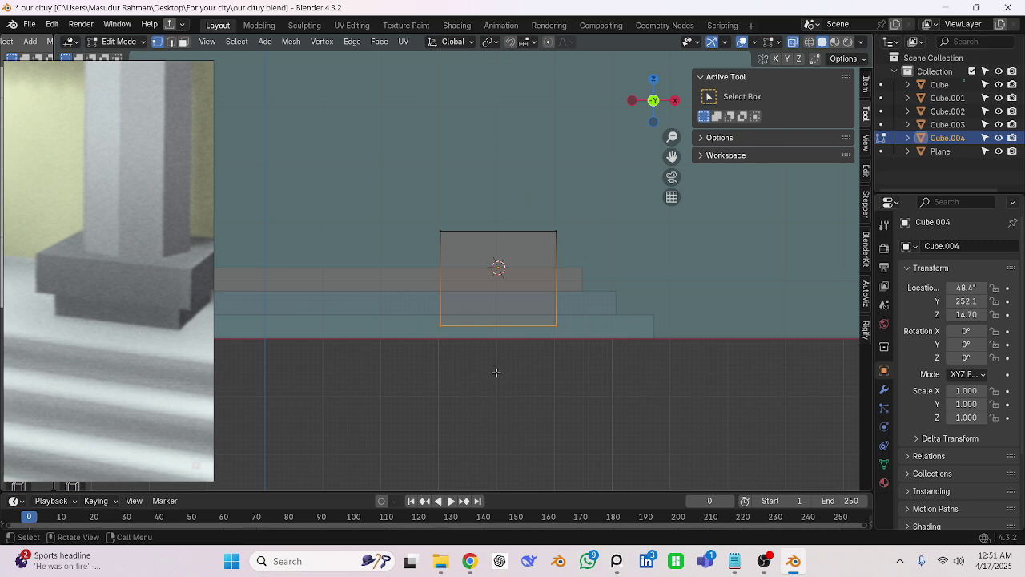
{"action": "scroll", "coordinate": [496, 372], "scroll_direction": "up", "scroll_amount": 5}
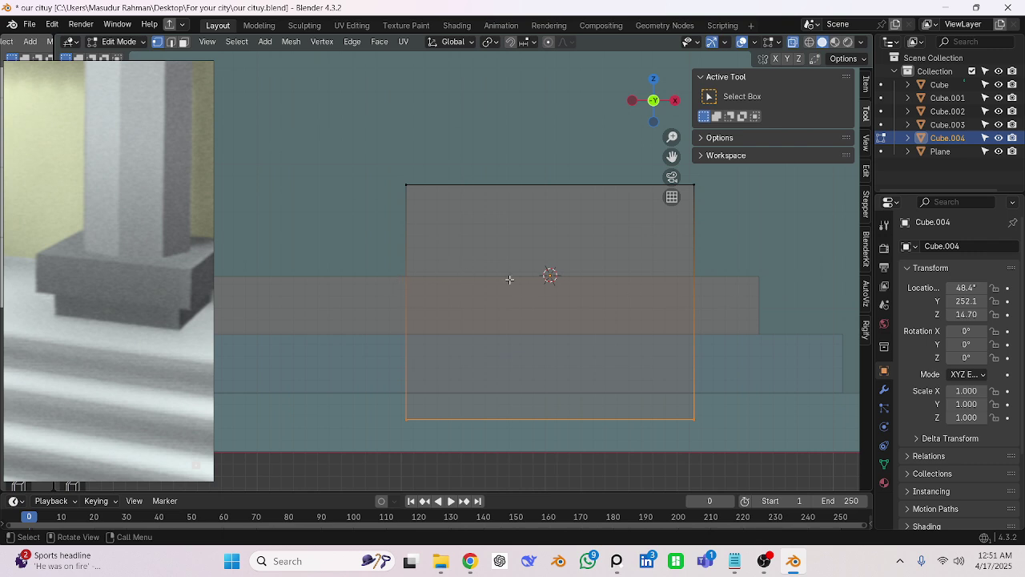
{"action": "scroll", "coordinate": [679, 308], "scroll_direction": "up", "scroll_amount": 2}
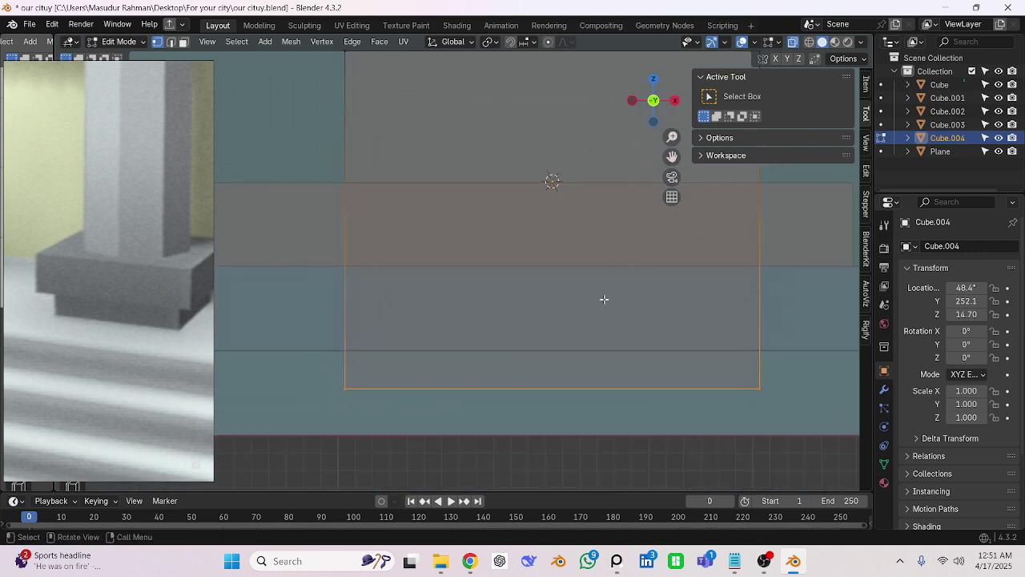
{"action": "key", "text": "g"}
{"action": "key", "text": "z"}
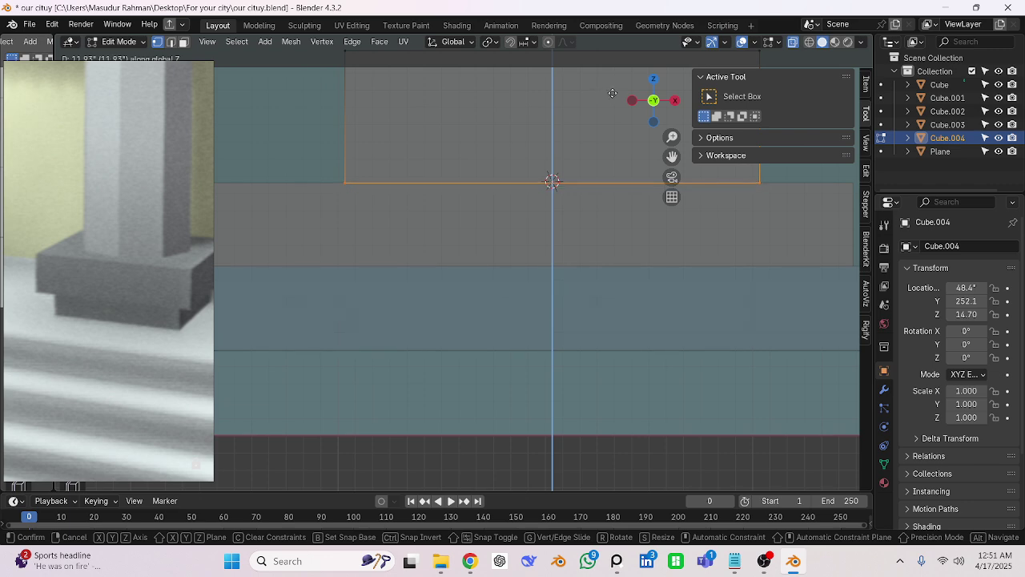
{"action": "left_click", "coordinate": [605, 102]}
{"action": "scroll", "coordinate": [588, 245], "scroll_direction": "down", "scroll_amount": 9}
{"action": "middle_click_drag", "start_coordinate": [574, 280], "coordinate": [500, 334]}
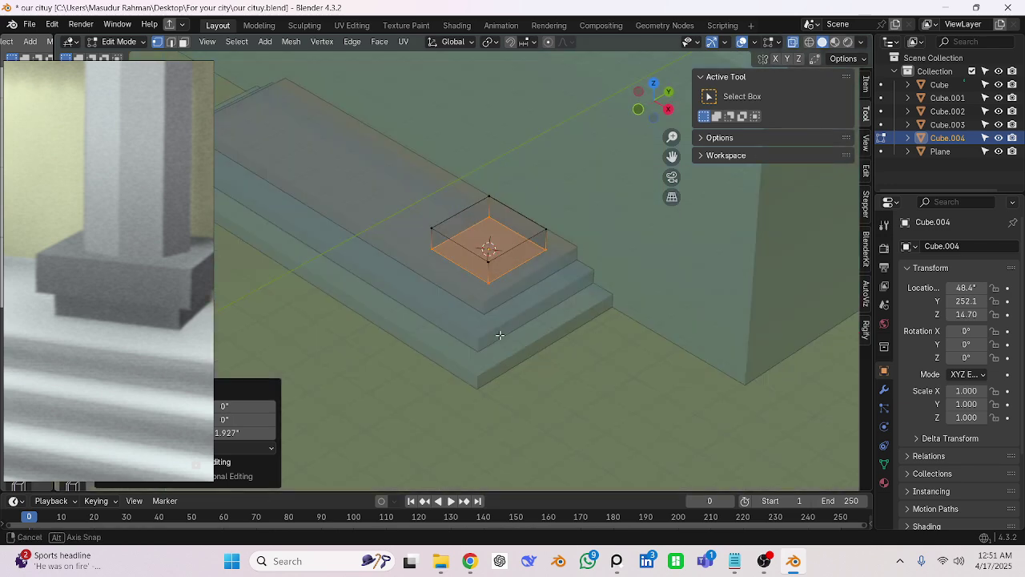
Turn off X-ray, deselect the vertices and return the base block to Object Mode.
{"action": "key", "text": "alt+z"}
{"action": "scroll", "coordinate": [500, 335], "scroll_direction": "up", "scroll_amount": 4}
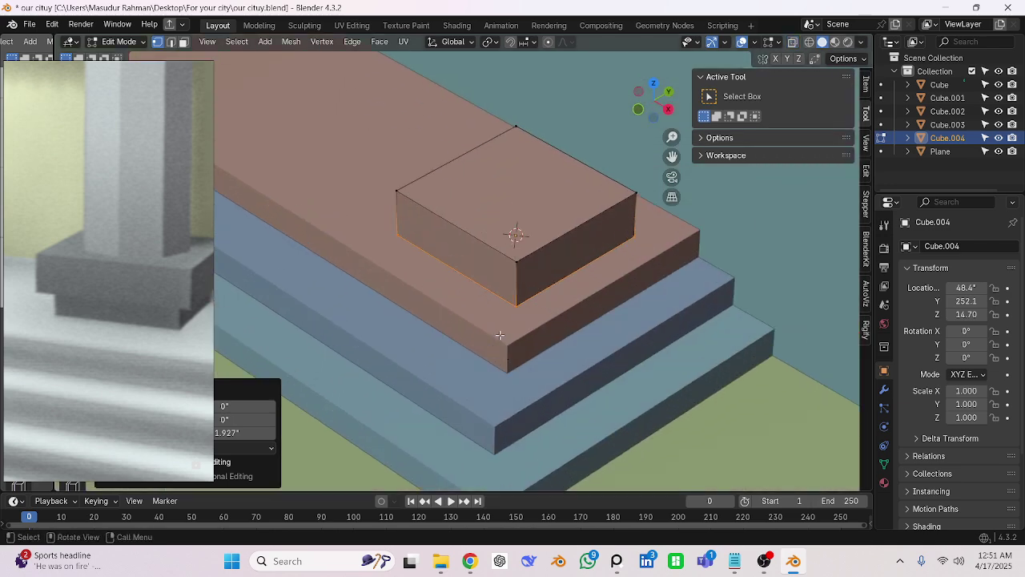
{"action": "scroll", "coordinate": [500, 335], "scroll_direction": "down", "scroll_amount": 4}
{"action": "left_click", "coordinate": [585, 366]}
{"action": "middle_click_drag", "start_coordinate": [519, 378], "coordinate": [574, 357]}
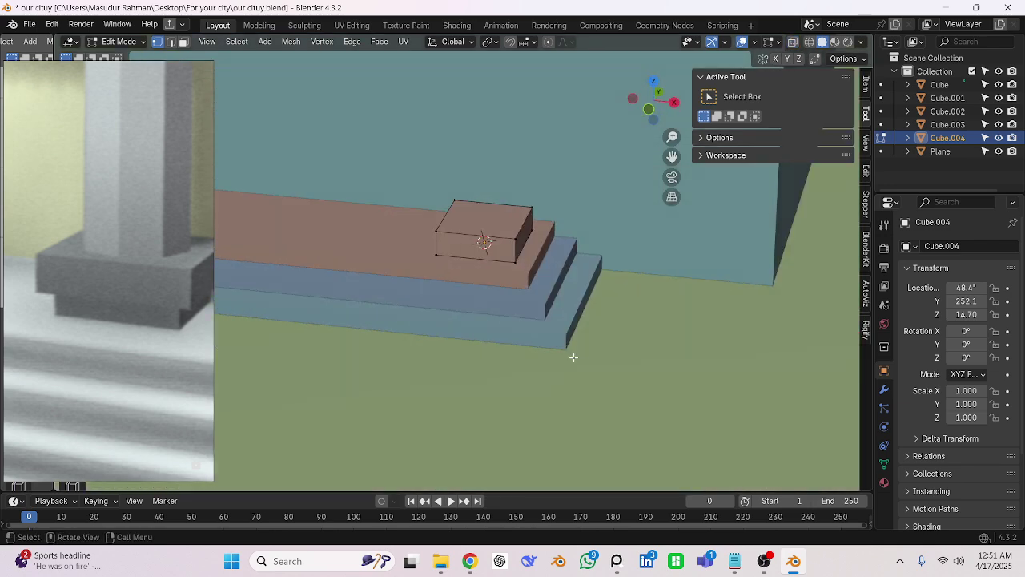
{"action": "key", "text": "Tab"}
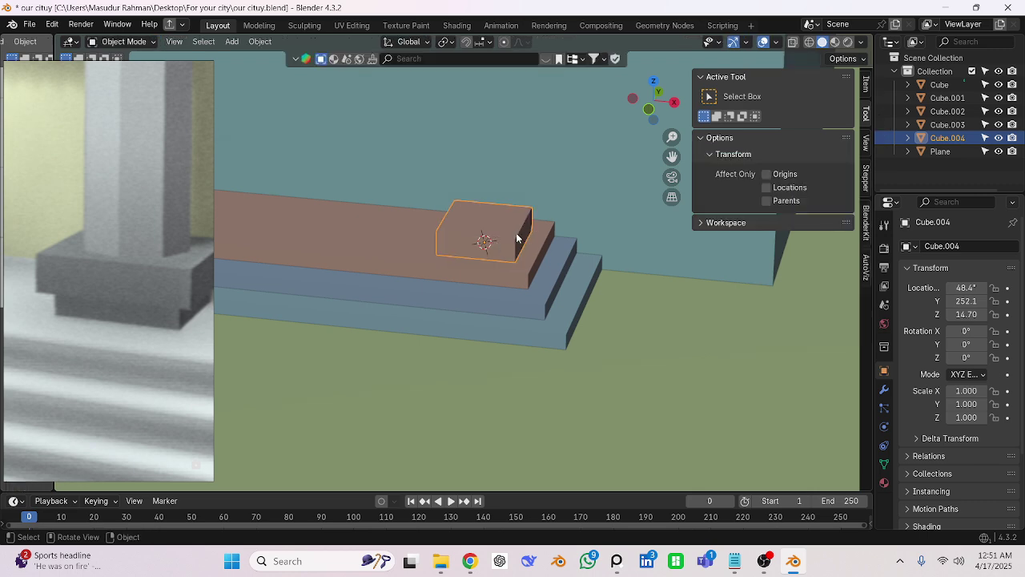
{"action": "key", "text": "Tab"}
{"action": "key", "text": "Tab"}
{"action": "scroll", "coordinate": [493, 298], "scroll_direction": "down", "scroll_amount": 2}
{"action": "left_click", "coordinate": [475, 346]}
Select the base block's top vertices in Edit Mode and lower them 3.3105" along Z in front view.
{"action": "key", "text": "KP_1"}
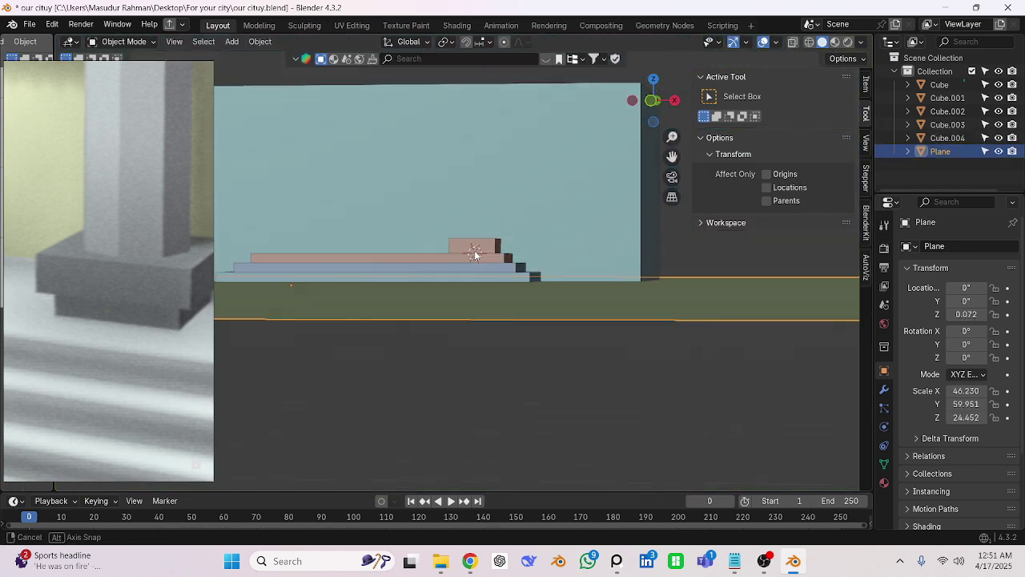
{"action": "scroll", "coordinate": [473, 254], "scroll_direction": "up", "scroll_amount": 3}
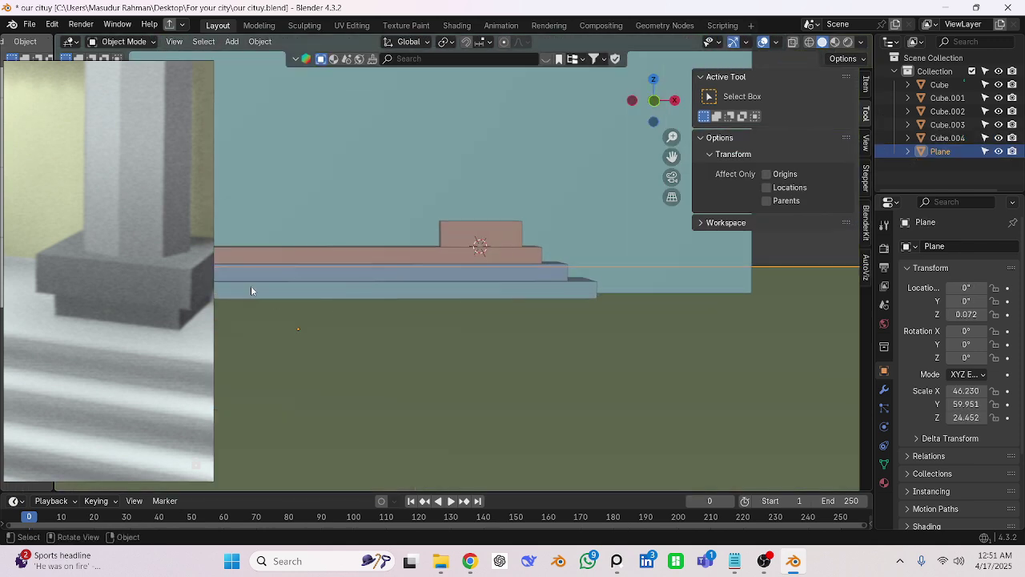
{"action": "left_click", "coordinate": [498, 222]}
{"action": "key", "text": "Tab"}
{"action": "scroll", "coordinate": [498, 222], "scroll_direction": "up", "scroll_amount": 2}
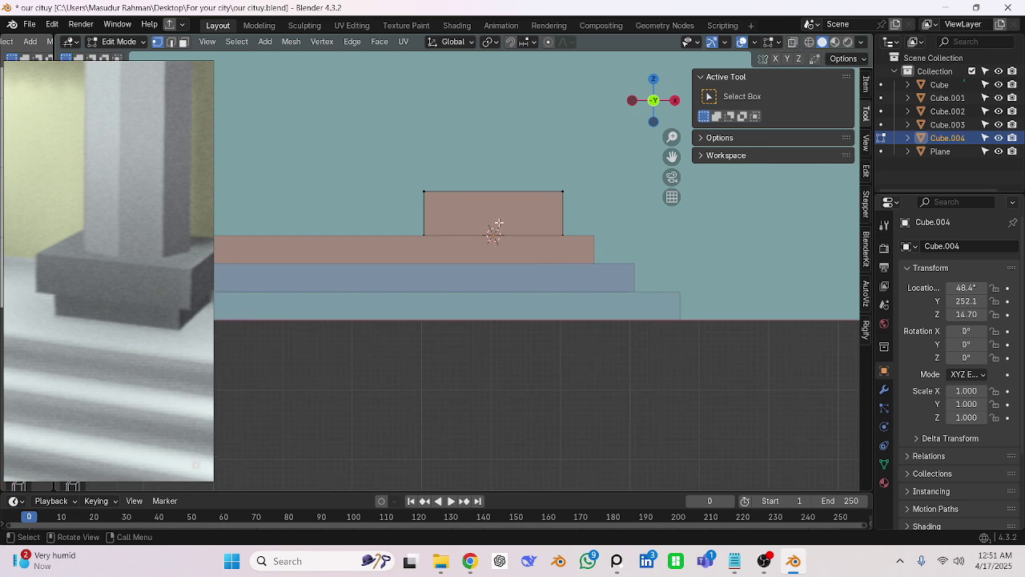
{"action": "scroll", "coordinate": [498, 223], "scroll_direction": "up", "scroll_amount": 3}
{"action": "left_click", "coordinate": [435, 114]}
{"action": "left_click_drag", "start_coordinate": [367, 99], "coordinate": [646, 166]}
{"action": "key", "text": "g"}
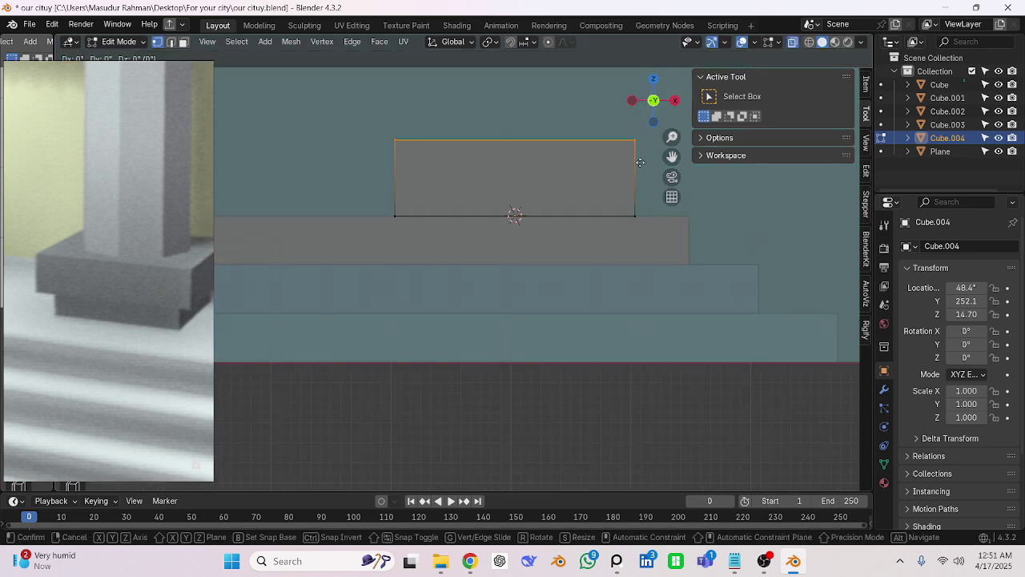
{"action": "key", "text": "z"}
{"action": "left_click", "coordinate": [637, 196]}
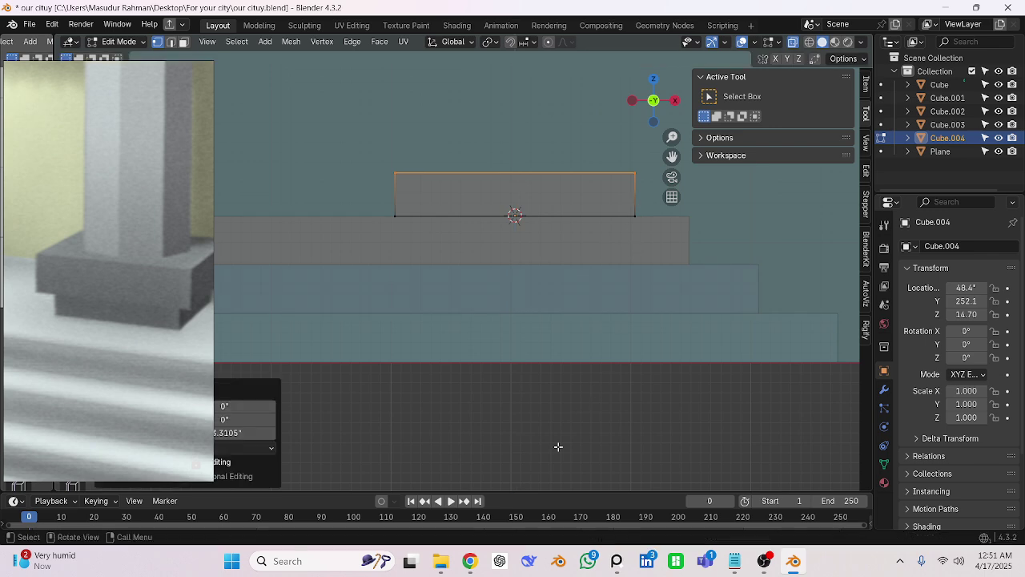
Return the base block to Object Mode, deselect it and turn off X-ray.
{"action": "scroll", "coordinate": [526, 316], "scroll_direction": "down", "scroll_amount": 2}
{"action": "middle_click_drag", "start_coordinate": [526, 315], "coordinate": [481, 355]}
{"action": "key", "text": "Tab"}
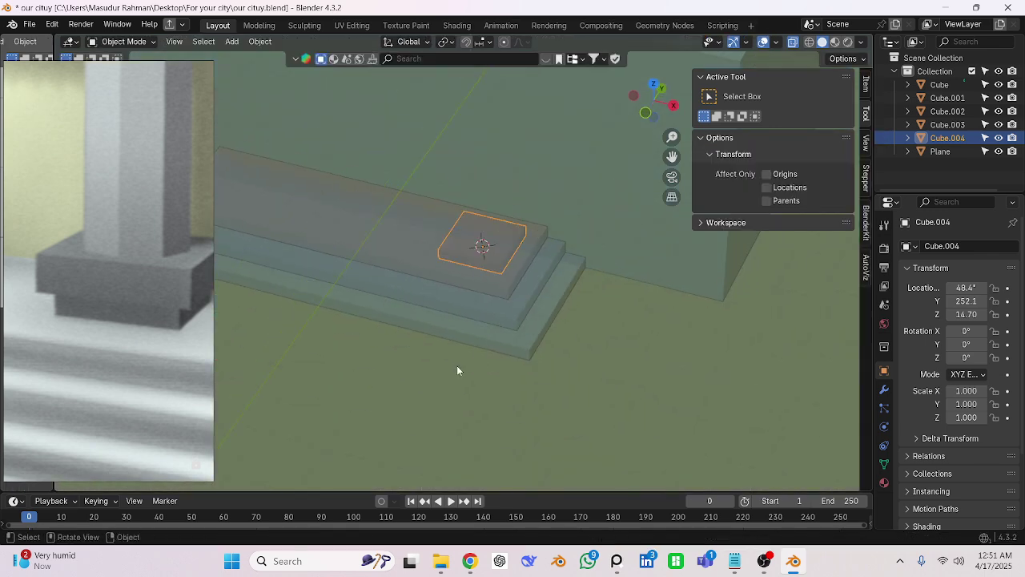
{"action": "left_click", "coordinate": [457, 370]}
{"action": "key", "text": "alt+z"}
{"action": "scroll", "coordinate": [525, 395], "scroll_direction": "up", "scroll_amount": 2}
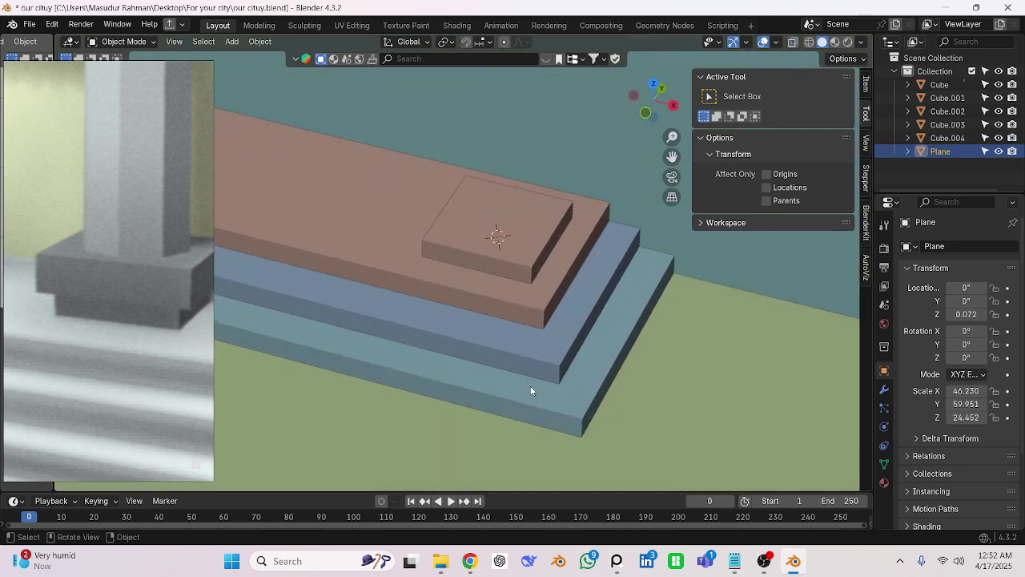
Duplicate the base block in place and raise the copy 3.357" along Z.
{"action": "left_click", "coordinate": [537, 255]}
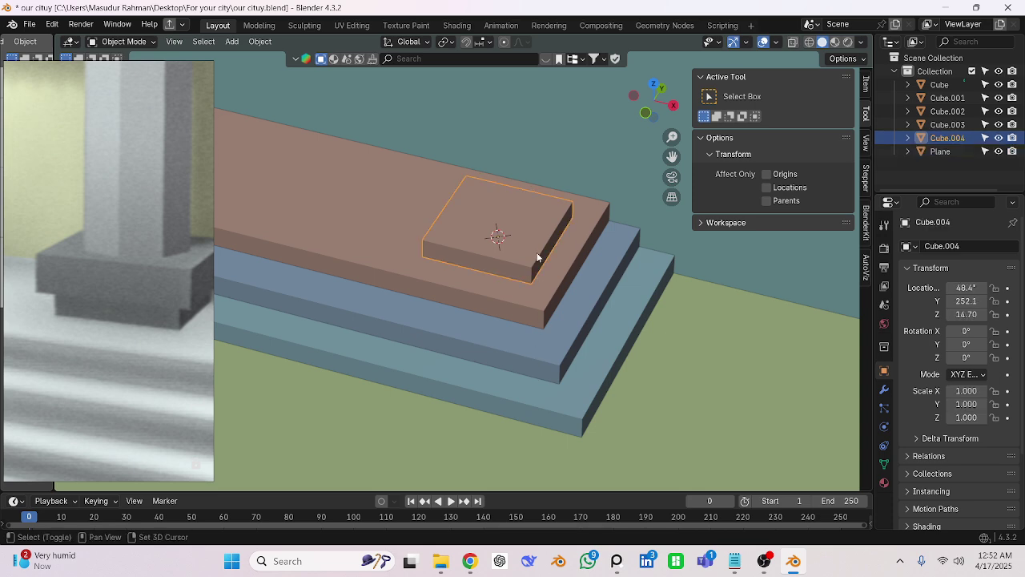
{"action": "key", "text": "shift+d"}
{"action": "key", "text": "Escape"}
{"action": "key", "text": "g"}
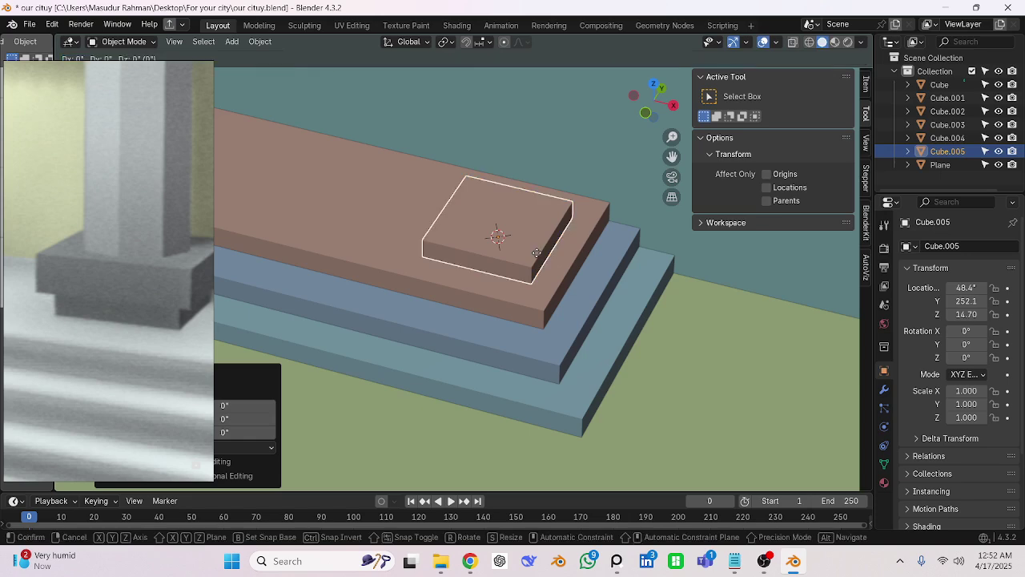
{"action": "key", "text": "z"}
{"action": "left_click", "coordinate": [544, 232]}
Raise the duplicated block 0.96859" along Z in front view to rest exactly on the base block's top.
{"action": "key", "text": "KP_1"}
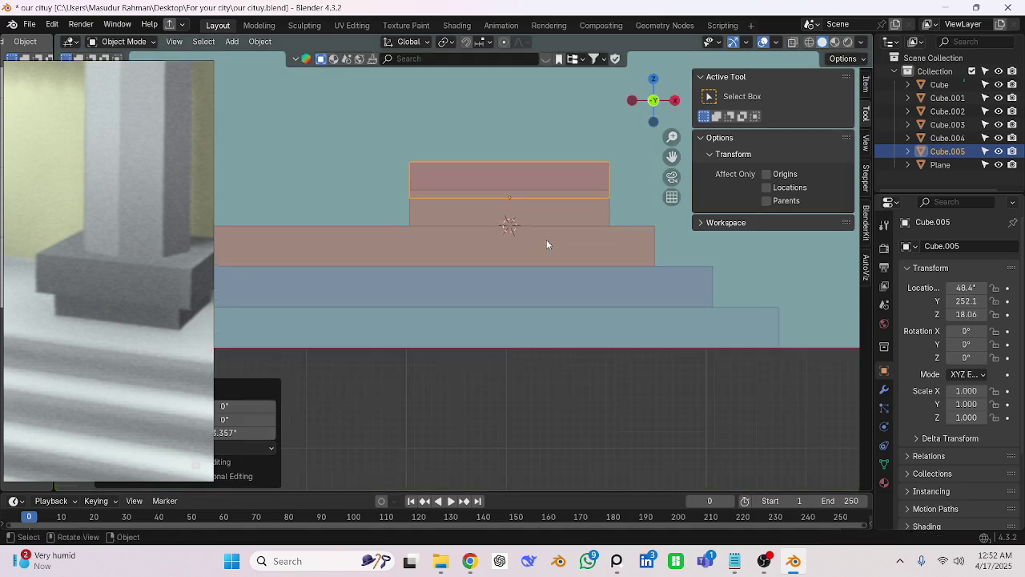
{"action": "middle_click_drag", "start_coordinate": [546, 240], "coordinate": [460, 356], "text": "ctrl"}
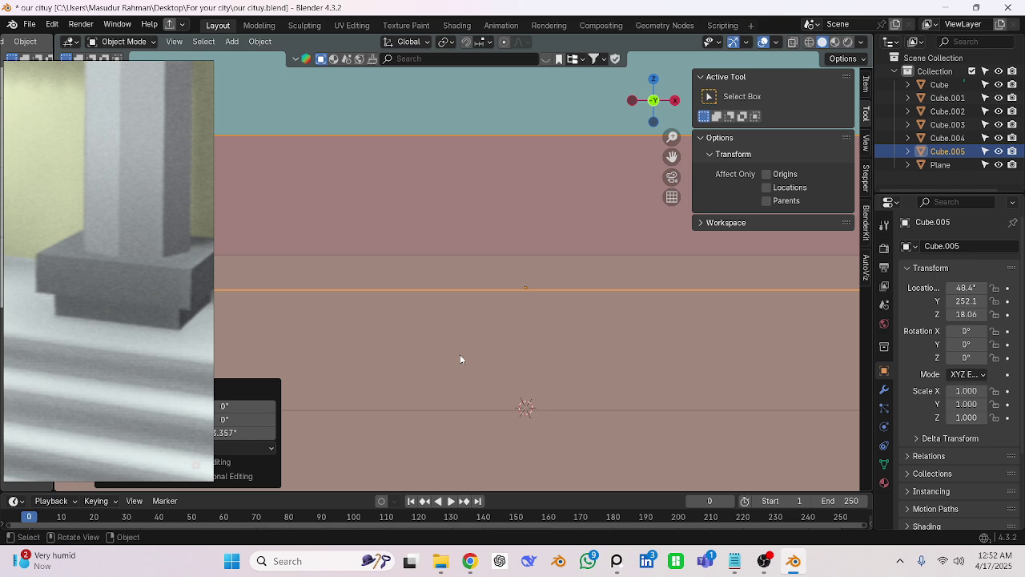
{"action": "key", "text": "g"}
{"action": "key", "text": "z"}
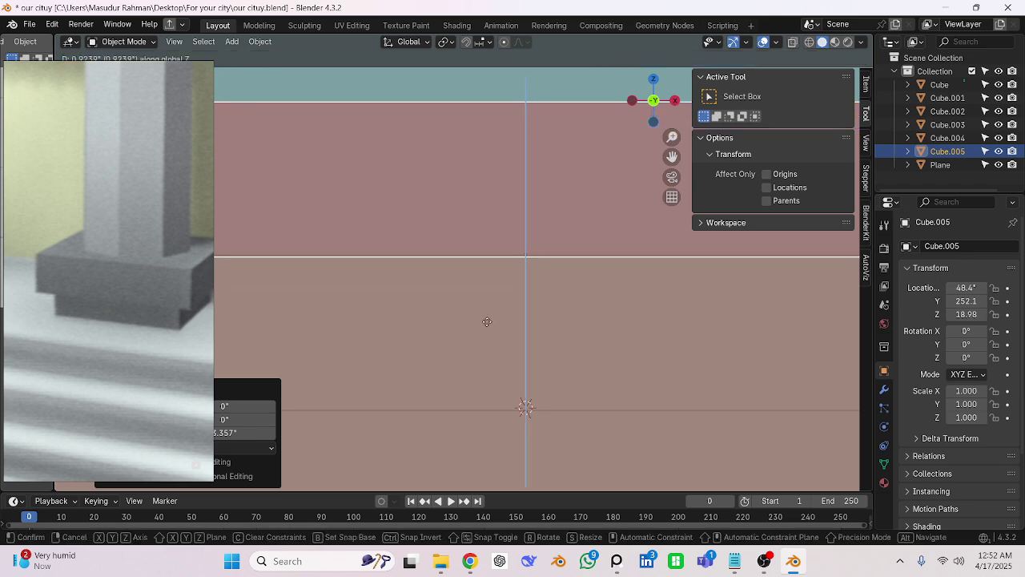
{"action": "left_click", "coordinate": [510, 291]}
Scale the upper block by 1.188 along X and 1.218 along Y to overhang the lower block.
{"action": "scroll", "coordinate": [509, 292], "scroll_direction": "down", "scroll_amount": 3}
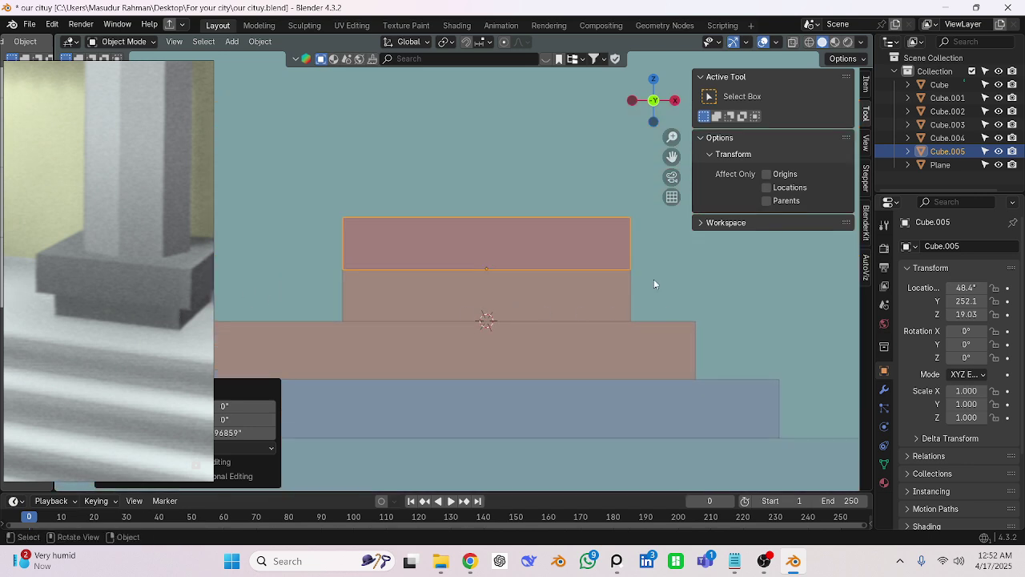
{"action": "key", "text": "s"}
{"action": "key", "text": "x"}
{"action": "left_click", "coordinate": [685, 284]}
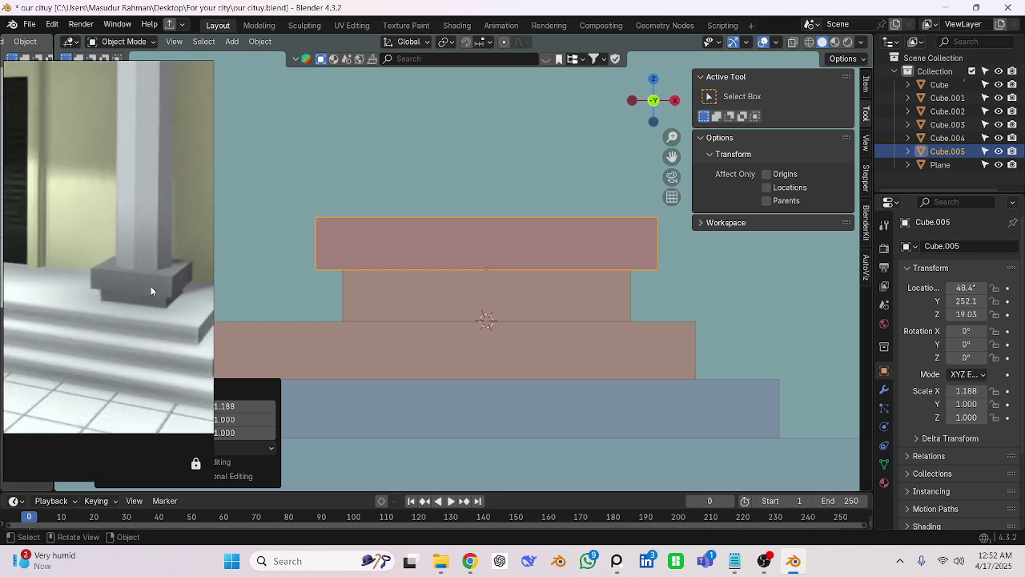
{"action": "middle_click_drag", "start_coordinate": [549, 305], "coordinate": [553, 275]}
{"action": "key", "text": "s"}
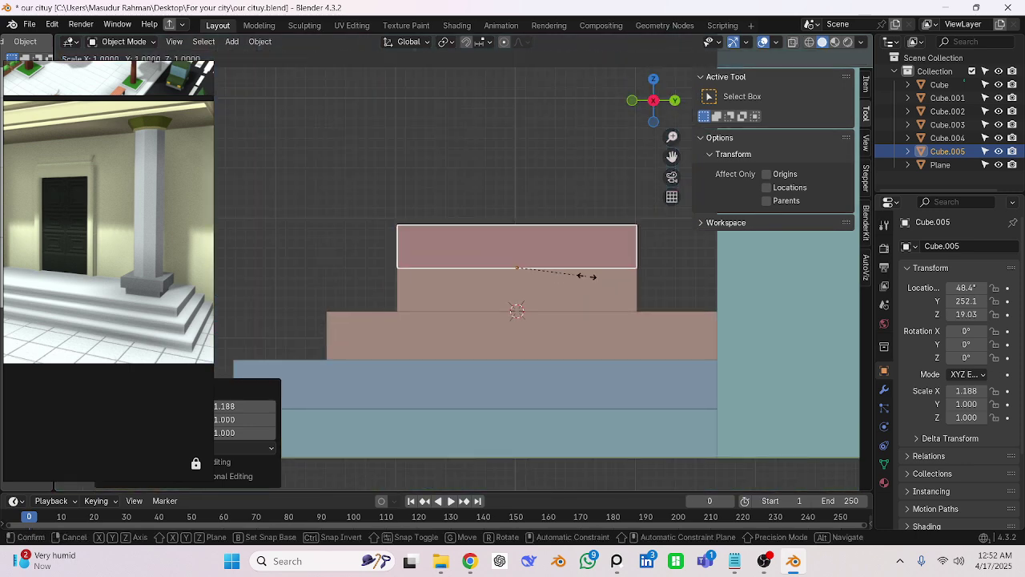
{"action": "key", "text": "y"}
{"action": "left_click", "coordinate": [602, 276]}
{"action": "middle_click_drag", "start_coordinate": [577, 277], "coordinate": [583, 298]}
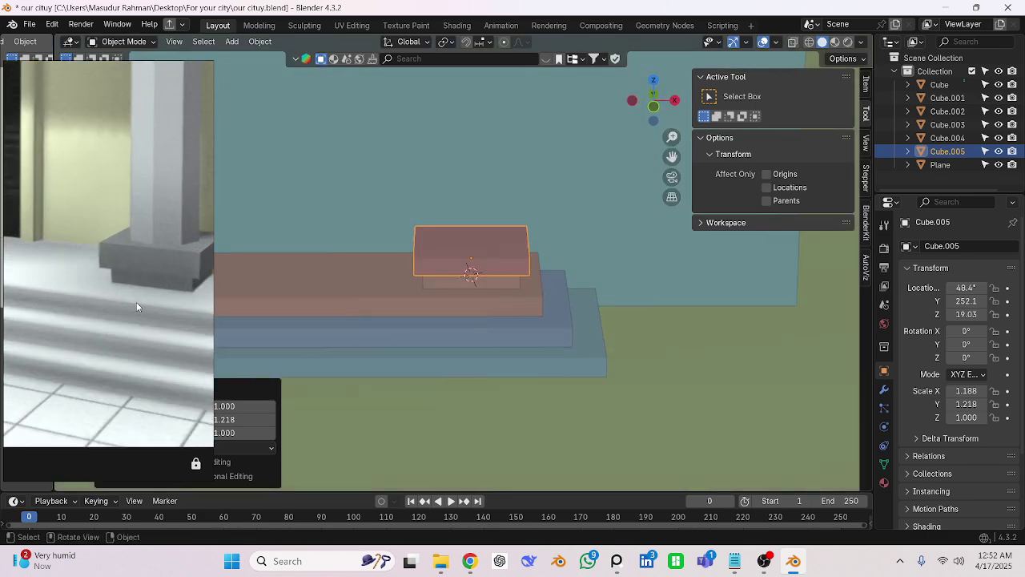
{"action": "scroll", "coordinate": [136, 302], "scroll_direction": "up", "scroll_amount": 5}
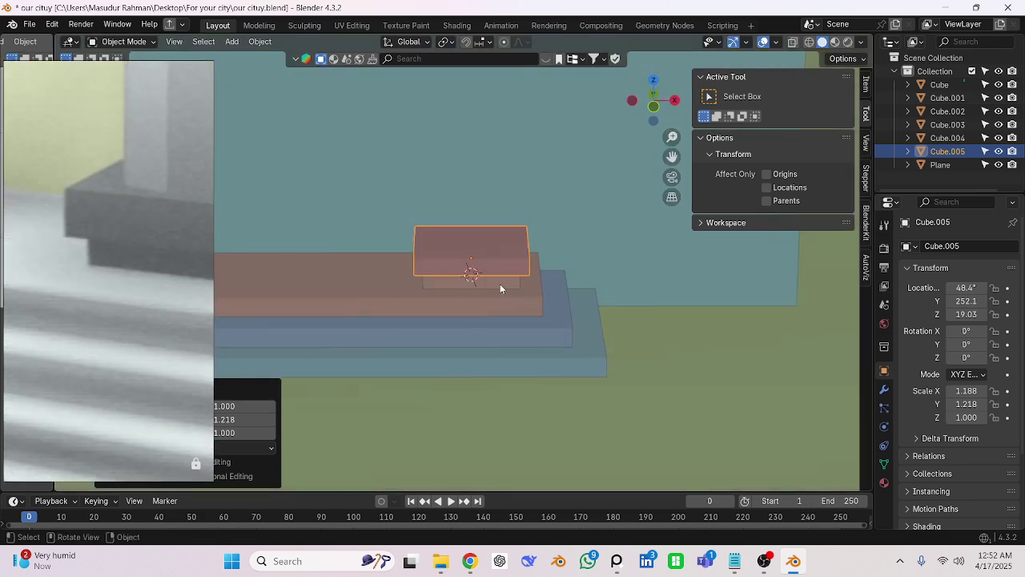
{"action": "key", "text": "KP_1"}
{"action": "scroll", "coordinate": [464, 280], "scroll_direction": "up", "scroll_amount": 4}
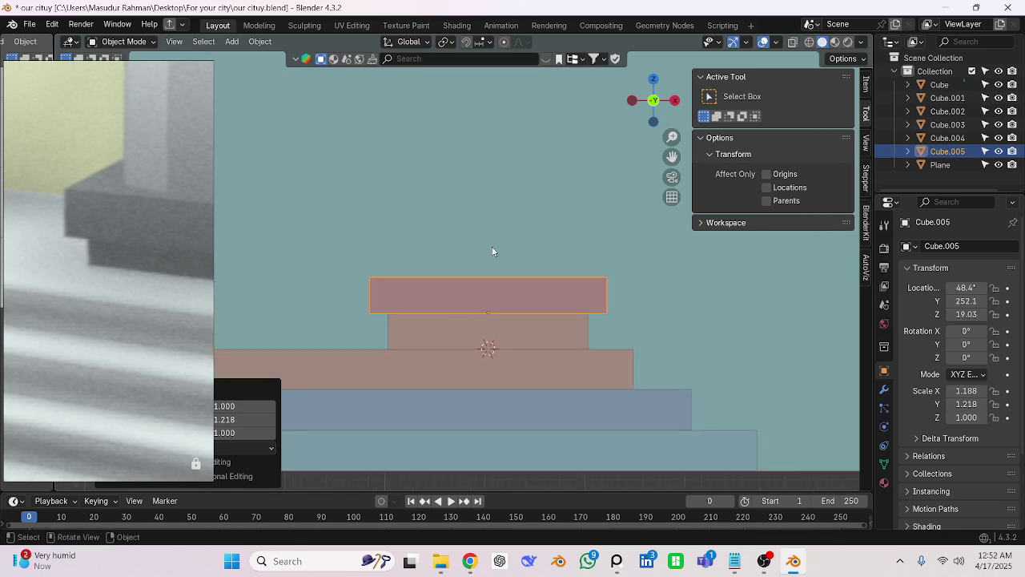
{"action": "key", "text": "s"}
{"action": "key", "text": "z"}
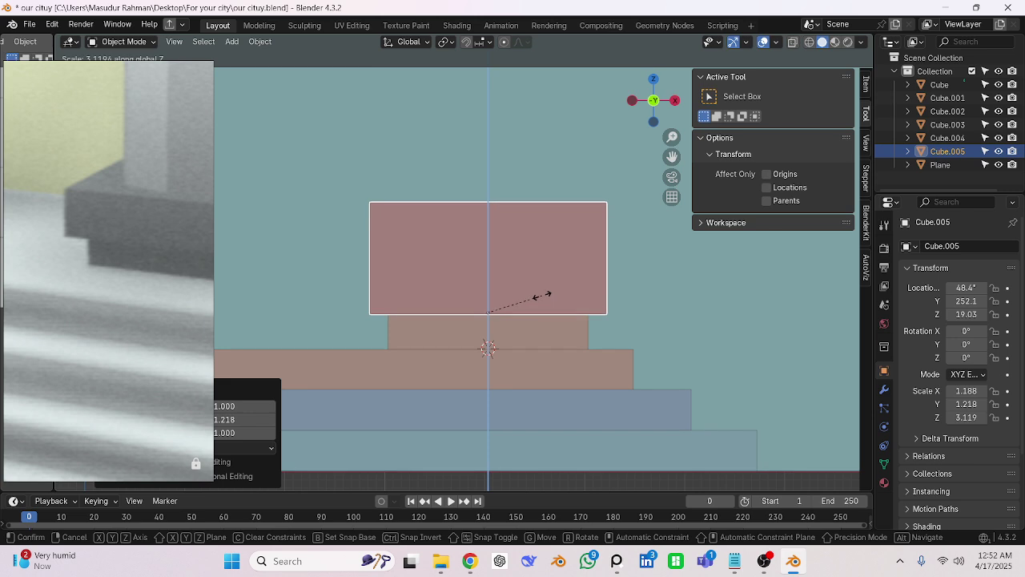
{"action": "key", "text": "Escape"}
Raise the upper block's top vertices about 2" along Z with X-ray selection, and return to solid Object Mode.
{"action": "scroll", "coordinate": [464, 325], "scroll_direction": "up", "scroll_amount": 2}
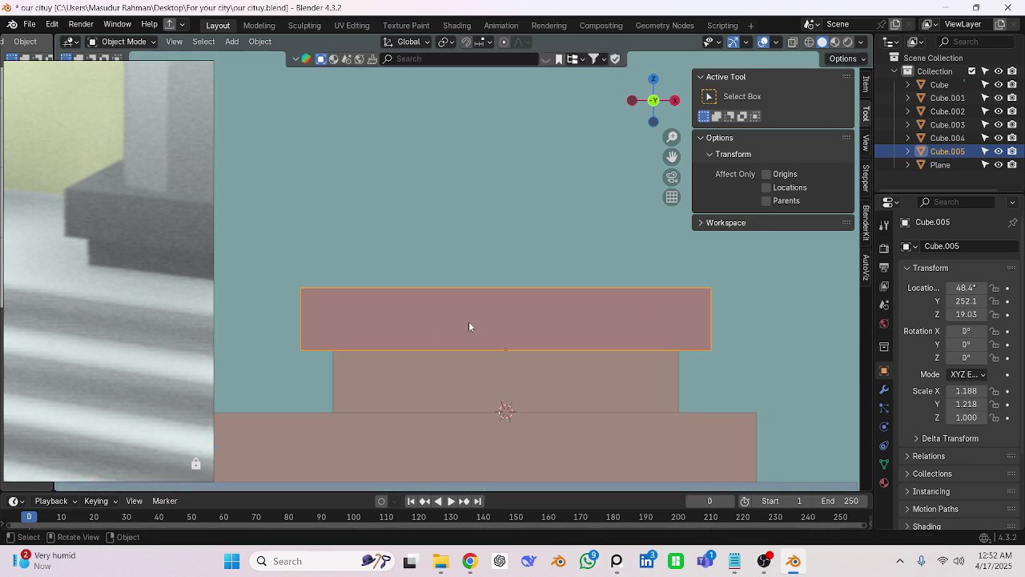
{"action": "key", "text": "Tab"}
{"action": "key", "text": "alt+z"}
{"action": "left_click_drag", "start_coordinate": [287, 234], "coordinate": [737, 324]}
{"action": "key", "text": "g"}
{"action": "key", "text": "z"}
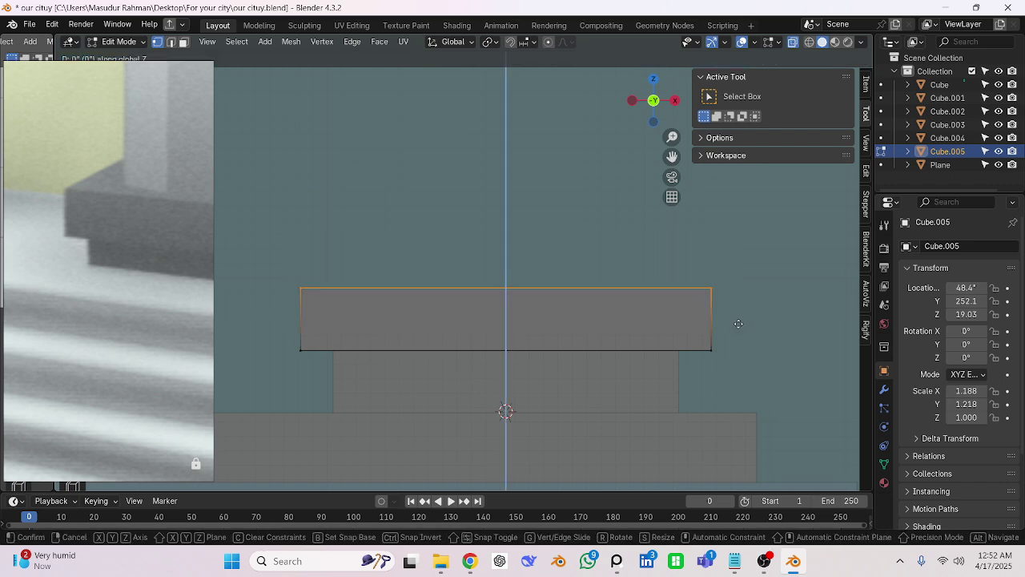
{"action": "left_click", "coordinate": [748, 294]}
{"action": "key", "text": "alt+z"}
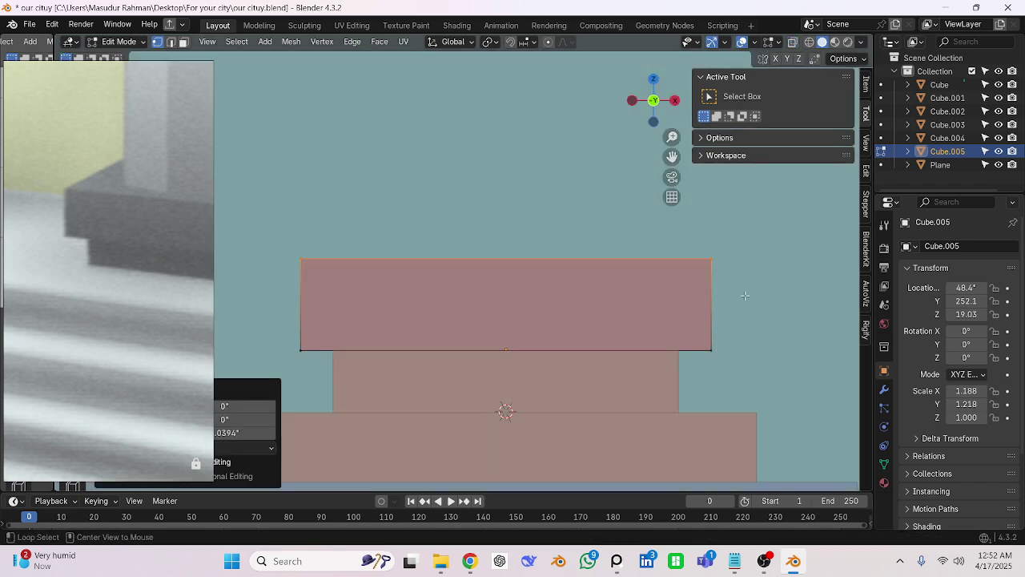
{"action": "middle_click_drag", "start_coordinate": [748, 294], "coordinate": [581, 318]}
{"action": "scroll", "coordinate": [578, 322], "scroll_direction": "down", "scroll_amount": 5}
{"action": "key", "text": "Tab"}
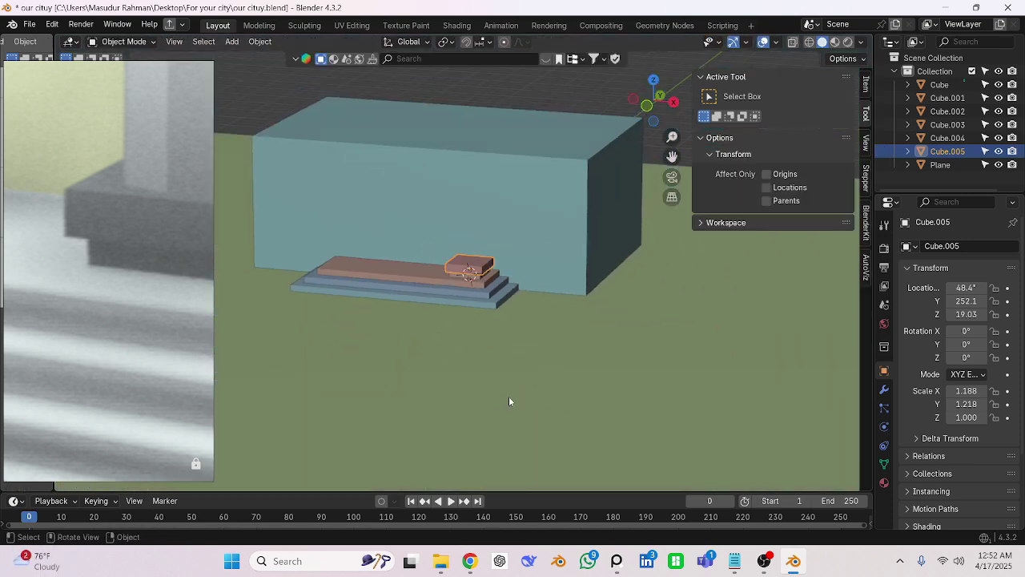
Compare the stacked blocks with the column base in the reference image and save the file.
{"action": "middle_click_drag", "start_coordinate": [474, 330], "coordinate": [452, 298]}
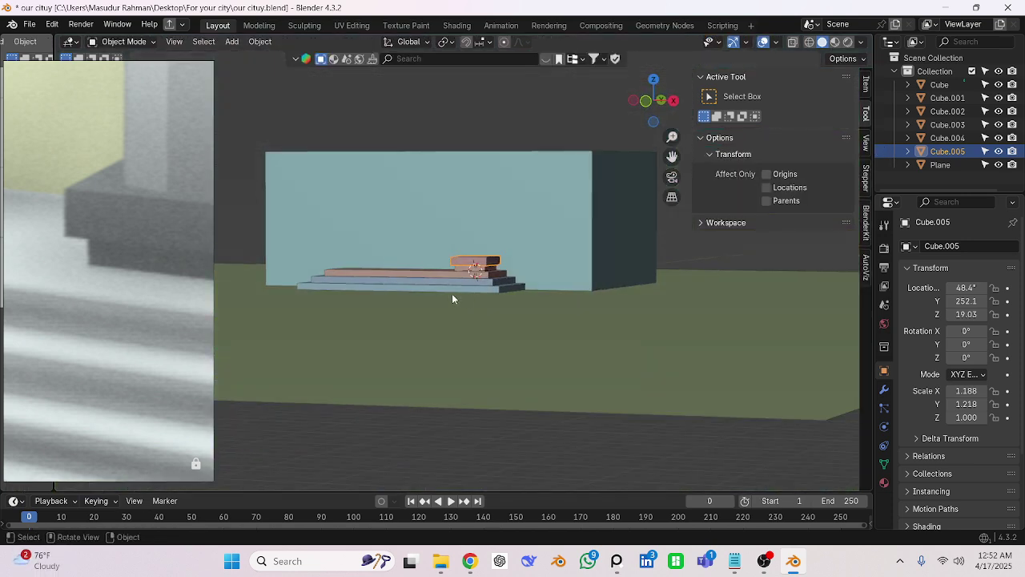
{"action": "scroll", "coordinate": [85, 251], "scroll_direction": "down", "scroll_amount": 5}
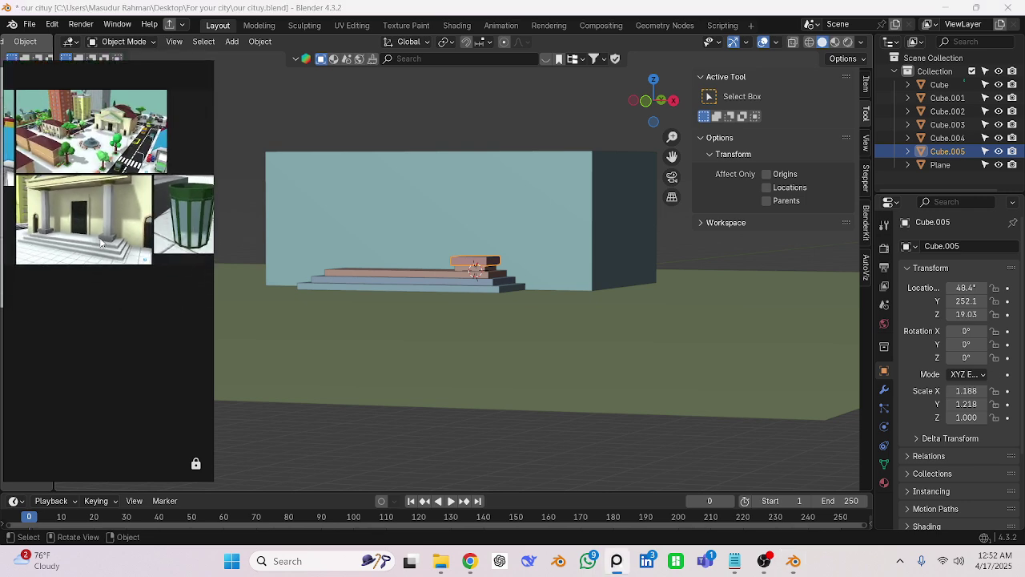
{"action": "scroll", "coordinate": [109, 195], "scroll_direction": "up", "scroll_amount": 3}
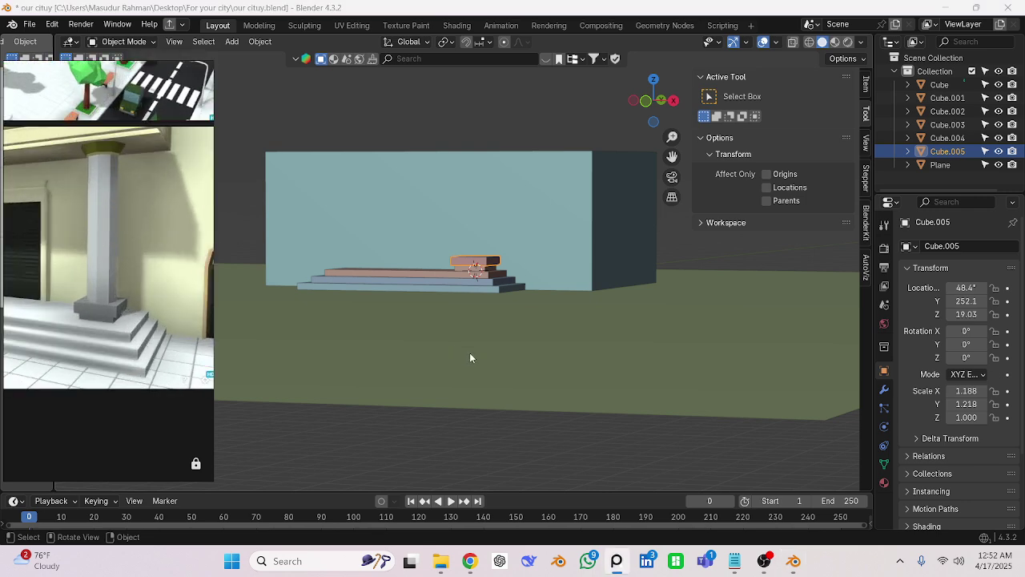
{"action": "scroll", "coordinate": [474, 332], "scroll_direction": "up", "scroll_amount": 3}
{"action": "mouse_move", "coordinate": [474, 332]}
{"action": "middle_mouse_down"}
{"action": "mouse_move", "coordinate": [412, 358]}
{"action": "mouse_move", "coordinate": [450, 390]}
{"action": "mouse_move", "coordinate": [463, 339]}
{"action": "mouse_move", "coordinate": [401, 268]}
{"action": "mouse_move", "coordinate": [451, 291]}
{"action": "mouse_move", "coordinate": [464, 327]}
{"action": "middle_mouse_up"}
{"action": "key", "text": "ctrl+s"}
Examine the stacked column base's placement on the top step from above and at an angle.
{"action": "scroll", "coordinate": [464, 321], "scroll_direction": "down", "scroll_amount": 3}
{"action": "scroll", "coordinate": [464, 304], "scroll_direction": "up", "scroll_amount": 12}
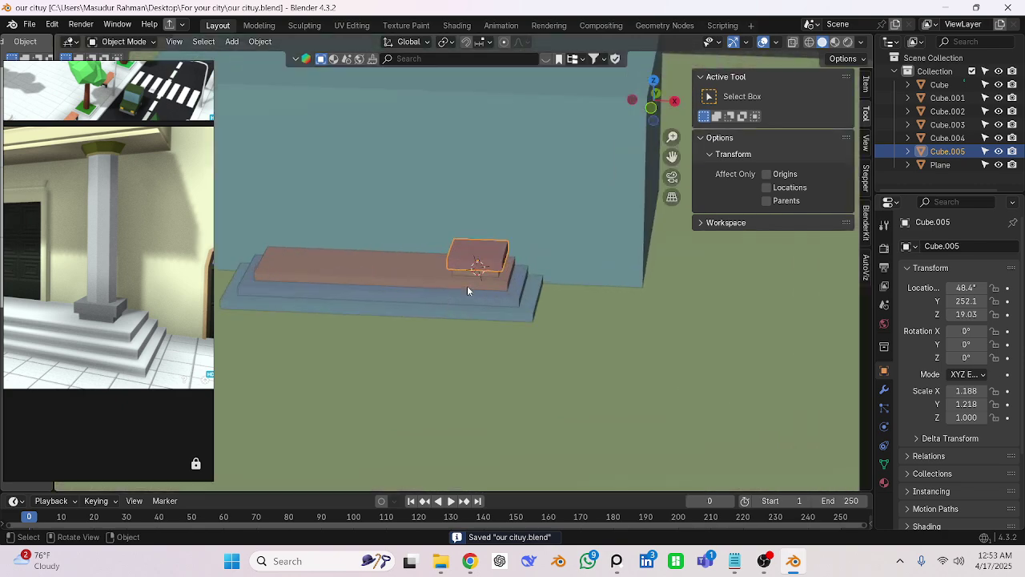
{"action": "middle_click_drag", "start_coordinate": [505, 236], "coordinate": [504, 321]}
{"action": "key", "text": "KP_7"}
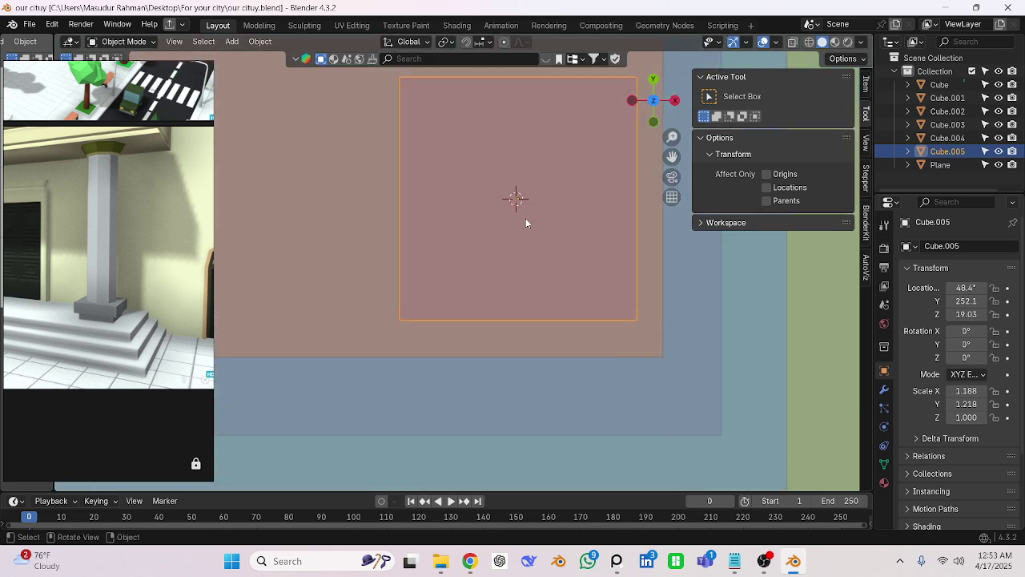
{"action": "middle_click_drag", "start_coordinate": [526, 222], "coordinate": [491, 305]}
{"action": "scroll", "coordinate": [485, 277], "scroll_direction": "up", "scroll_amount": 3}
{"action": "scroll", "coordinate": [475, 290], "scroll_direction": "down", "scroll_amount": 7}
{"action": "scroll", "coordinate": [492, 305], "scroll_direction": "up", "scroll_amount": 3}
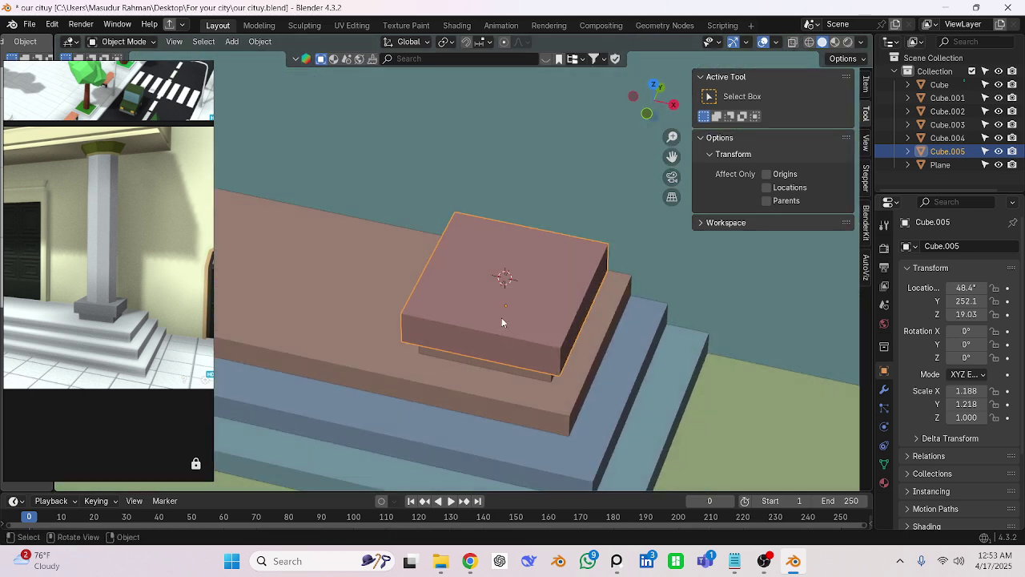
Snap the 3D cursor to the centre of the upper block's selected top vertices and return to Object Mode.
{"action": "key", "text": "Tab"}
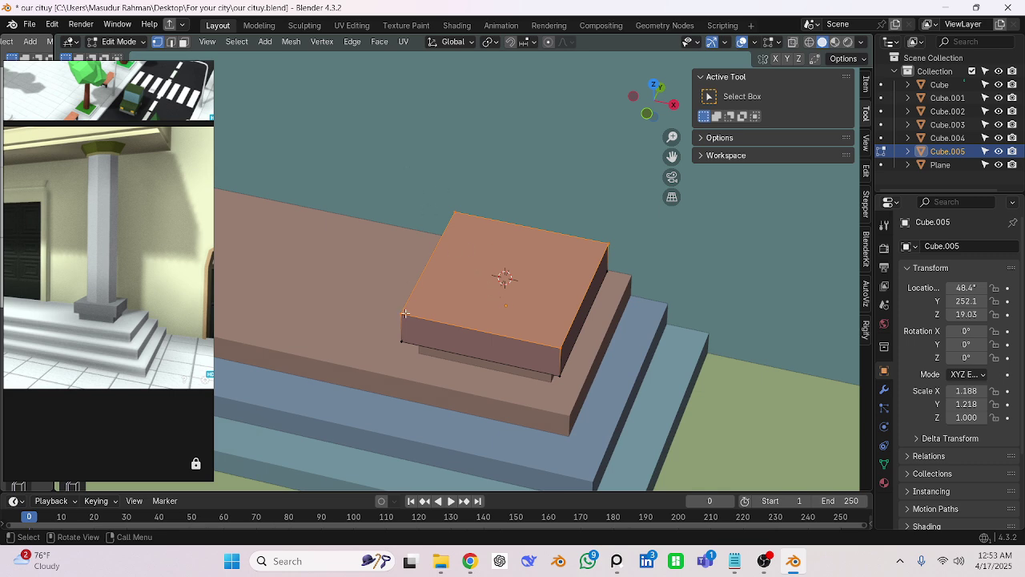
{"action": "key", "text": "shift+s"}
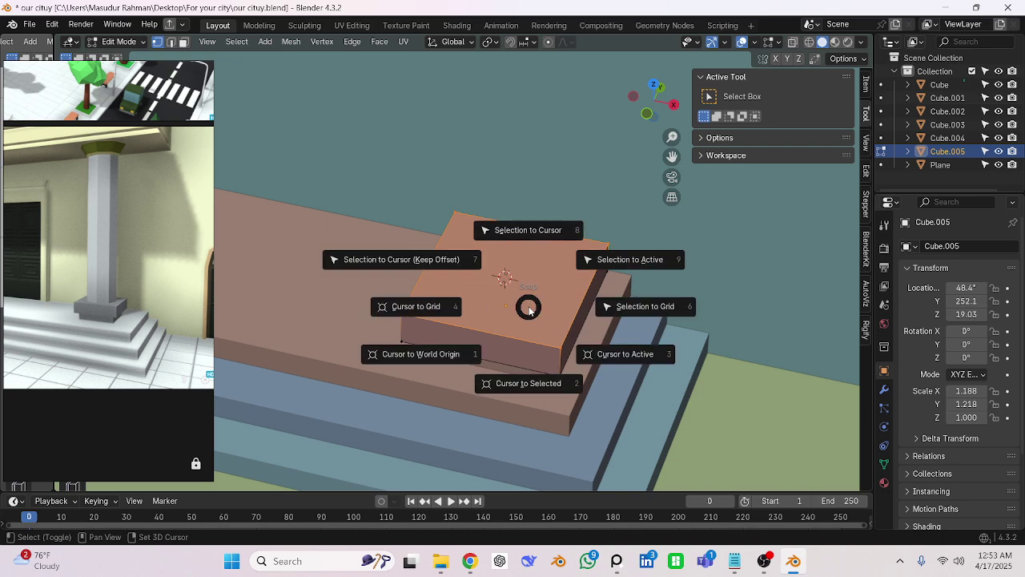
{"action": "left_click", "coordinate": [529, 385]}
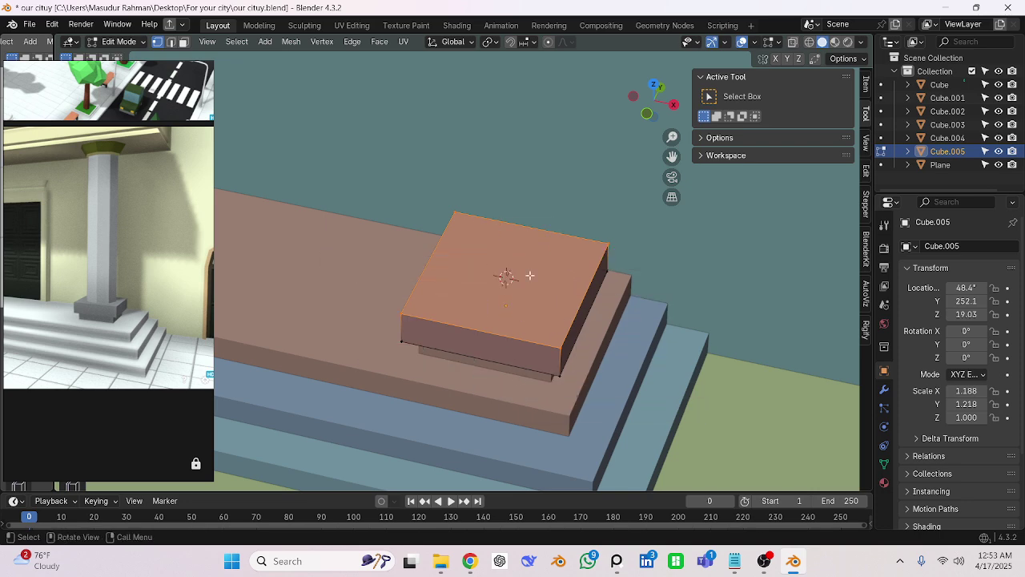
{"action": "key", "text": "Tab"}
Add a cylinder mesh at the 3D cursor in front view and raise it about 11.85" along Z onto the upper block.
{"action": "scroll", "coordinate": [519, 285], "scroll_direction": "down", "scroll_amount": 5}
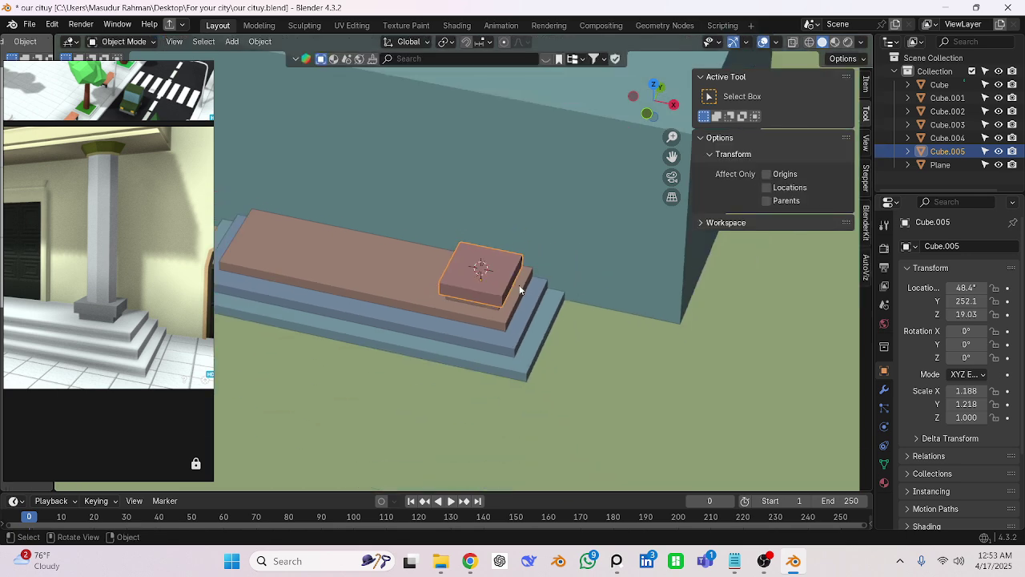
{"action": "mouse_move", "coordinate": [499, 287]}
{"action": "middle_mouse_down", "text": "alt"}
{"action": "mouse_move", "coordinate": [488, 285]}
{"action": "mouse_move", "coordinate": [510, 272]}
{"action": "middle_mouse_up", "text": "alt"}
{"action": "scroll", "coordinate": [497, 276], "scroll_direction": "down", "scroll_amount": 5}
{"action": "scroll", "coordinate": [481, 280], "scroll_direction": "up", "scroll_amount": 5}
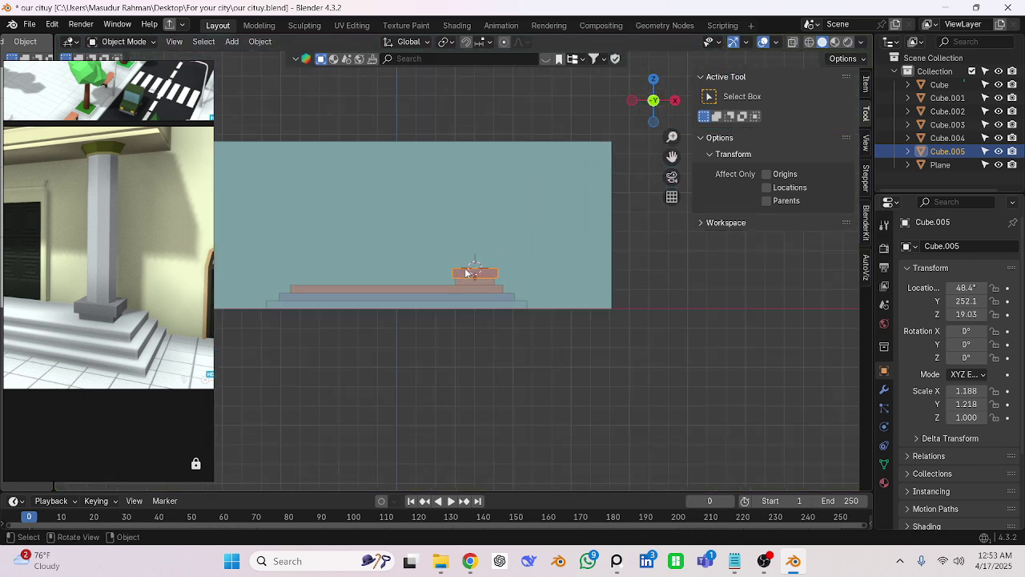
{"action": "key", "text": "shift+a"}
{"action": "mouse_move", "coordinate": [475, 279]}
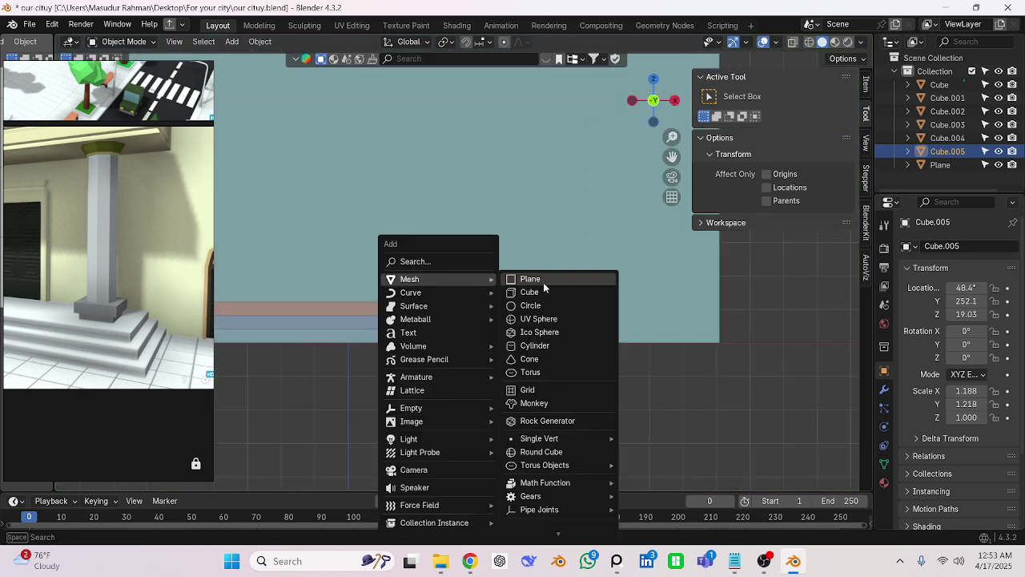
{"action": "left_click", "coordinate": [541, 346]}
{"action": "scroll", "coordinate": [527, 290], "scroll_direction": "up", "scroll_amount": 2}
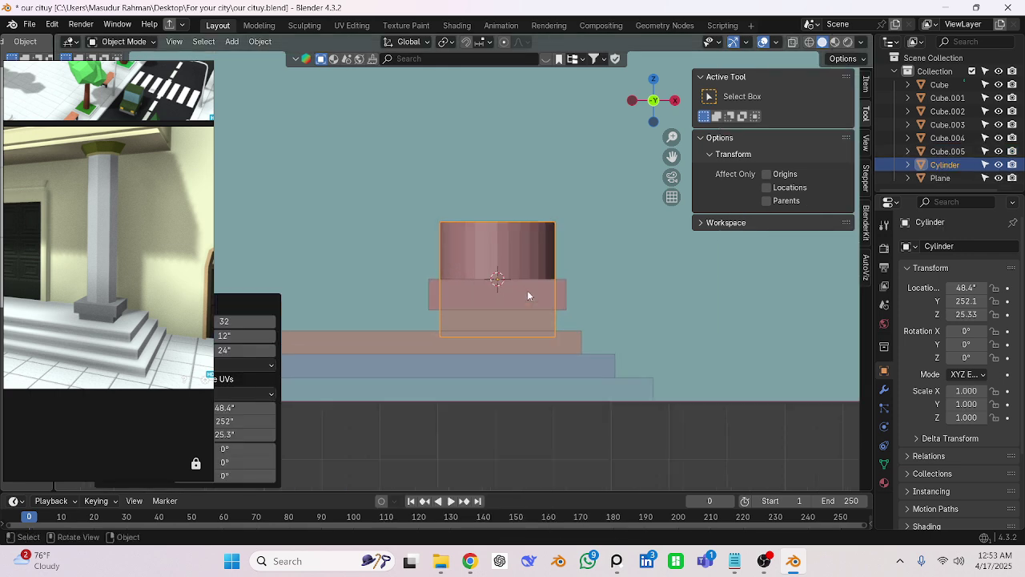
{"action": "key", "text": "g"}
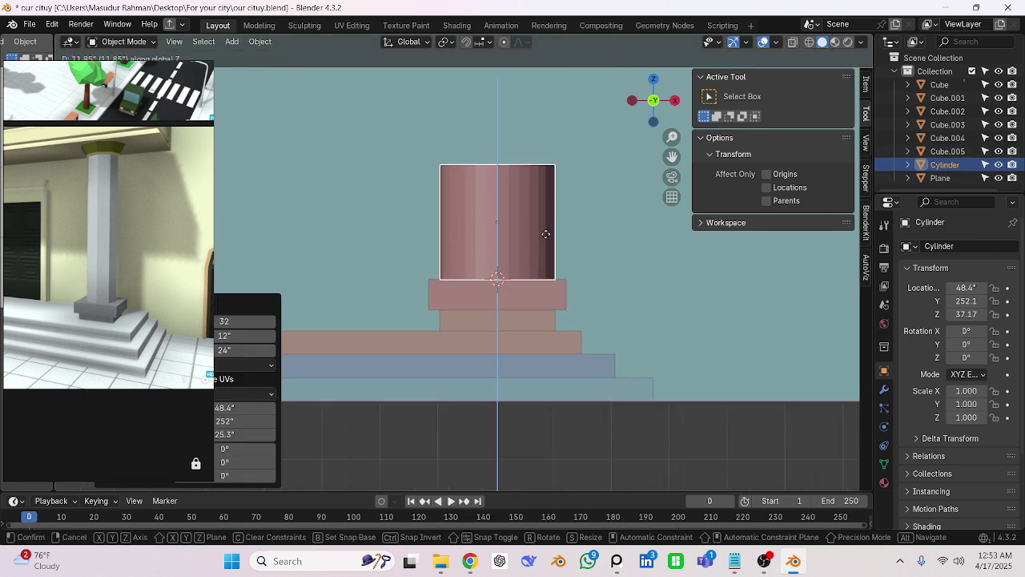
{"action": "left_click", "coordinate": [542, 233]}
Scale the cylinder by about 2.868 along Z and raise it about 20.47" along Z to form a tall shaft.
{"action": "scroll", "coordinate": [545, 236], "scroll_direction": "down", "scroll_amount": 2}
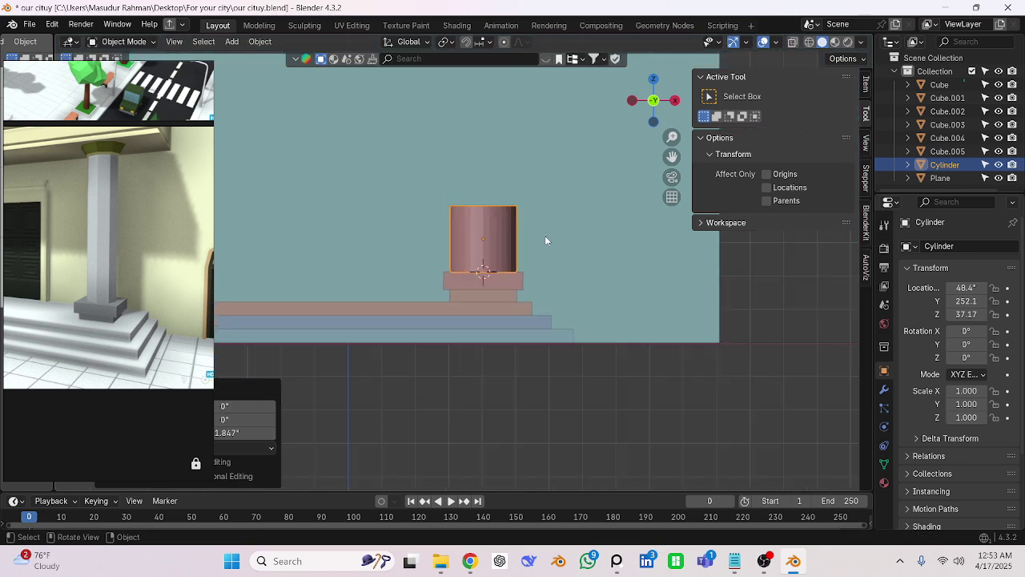
{"action": "key", "text": "s"}
{"action": "key", "text": "z"}
{"action": "left_click", "coordinate": [567, 224]}
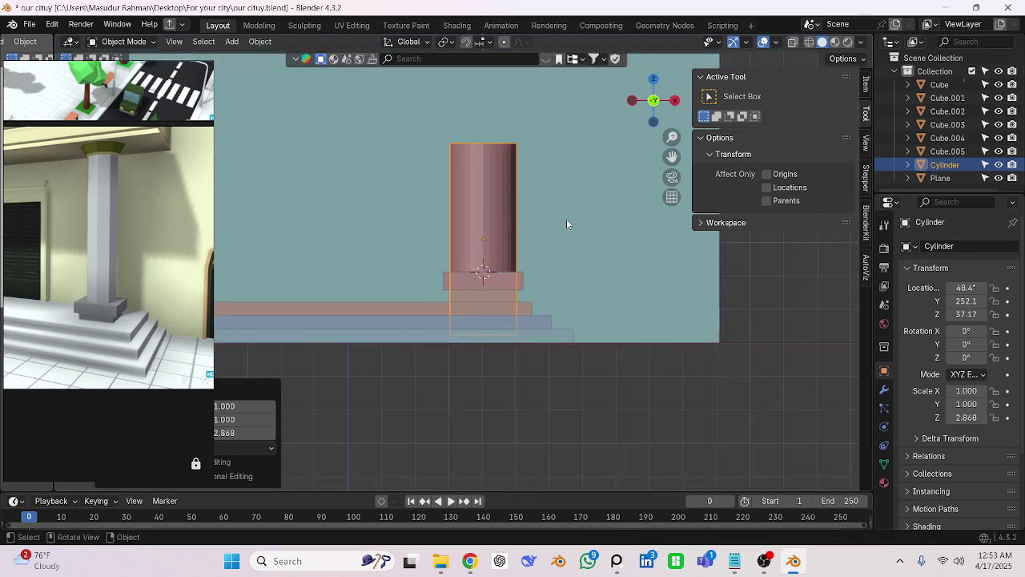
{"action": "key", "text": "g"}
{"action": "key", "text": "z"}
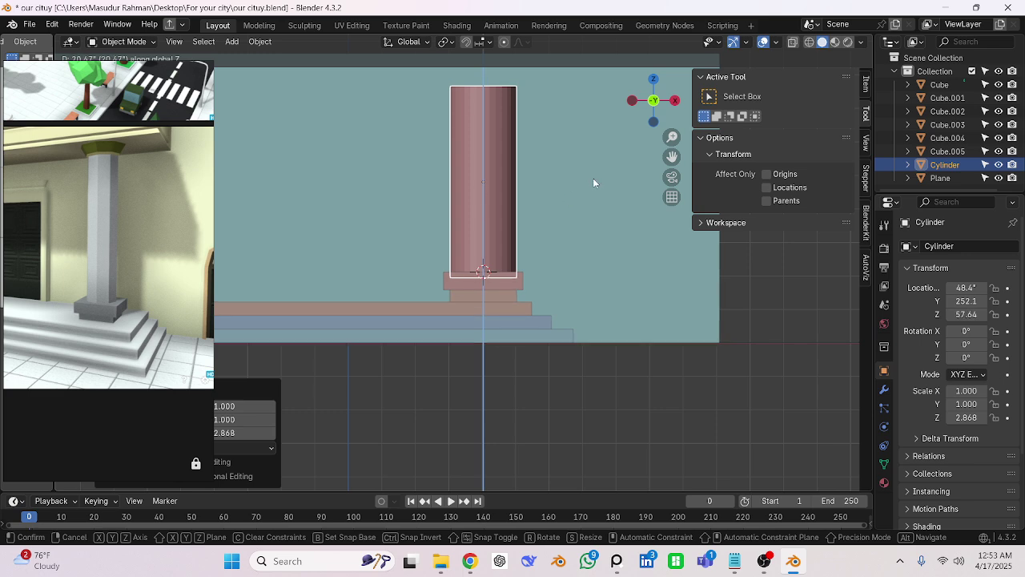
{"action": "left_click", "coordinate": [593, 182]}
Apply Shade Auto Smooth to the cylinder shaft standing on the stacked base.
{"action": "scroll", "coordinate": [543, 233], "scroll_direction": "down", "scroll_amount": 2}
{"action": "left_click", "coordinate": [543, 234]}
{"action": "scroll", "coordinate": [540, 269], "scroll_direction": "down", "scroll_amount": 2}
{"action": "middle_click_drag", "start_coordinate": [540, 269], "coordinate": [429, 286]}
{"action": "scroll", "coordinate": [440, 240], "scroll_direction": "up", "scroll_amount": 2}
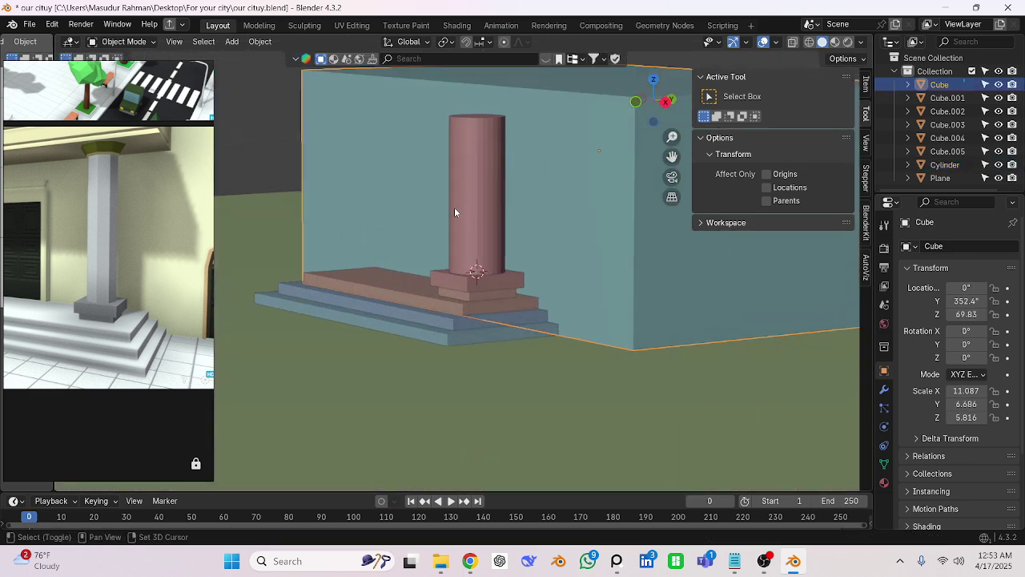
{"action": "middle_click_drag", "start_coordinate": [455, 212], "coordinate": [486, 328], "text": "shift"}
{"action": "scroll", "coordinate": [486, 328], "scroll_direction": "up", "scroll_amount": 2}
{"action": "scroll", "coordinate": [511, 259], "scroll_direction": "up", "scroll_amount": 3}
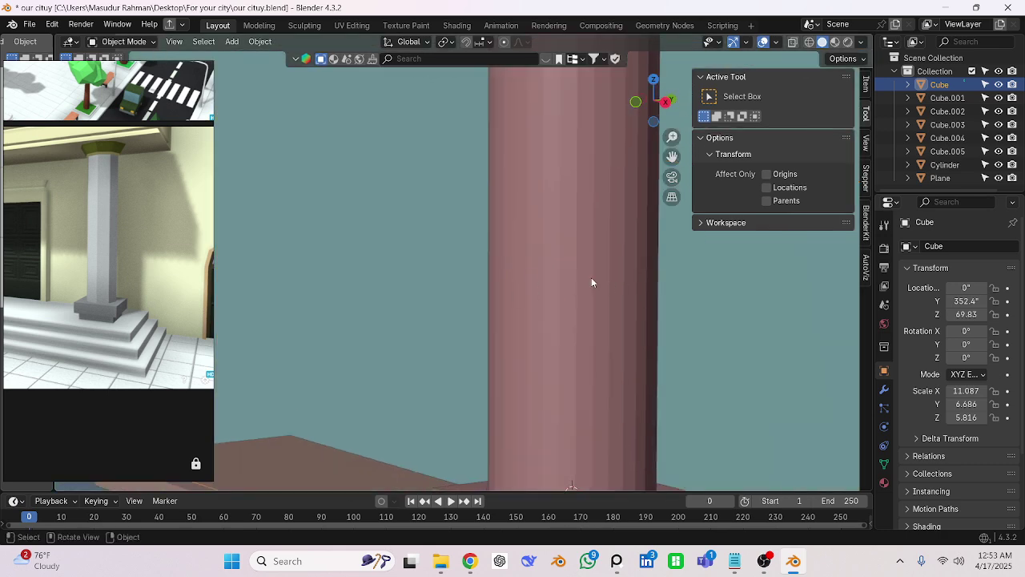
{"action": "right_click", "coordinate": [591, 282]}
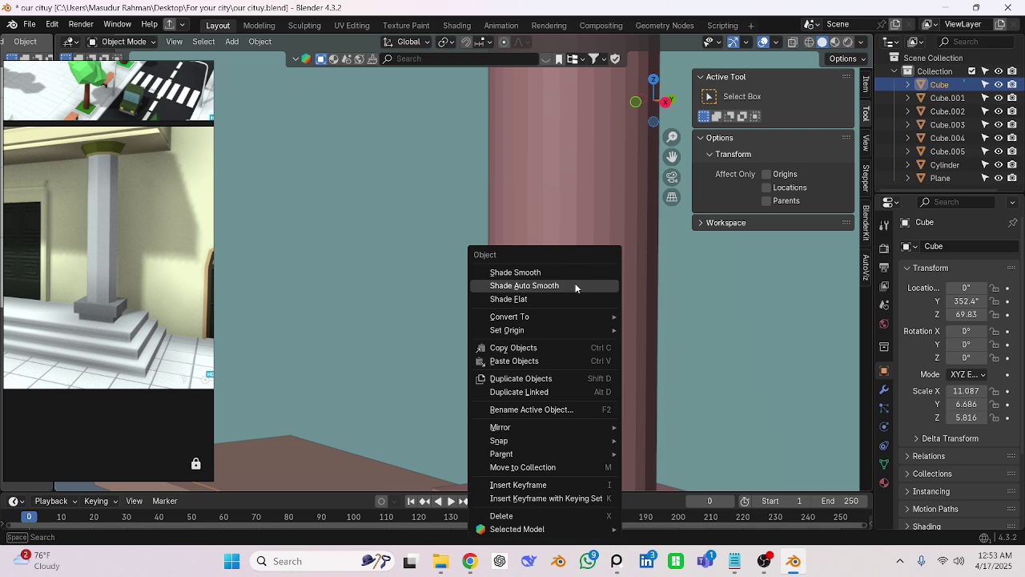
{"action": "left_click", "coordinate": [575, 286]}
{"action": "left_click", "coordinate": [578, 228]}
{"action": "right_click", "coordinate": [577, 229]}
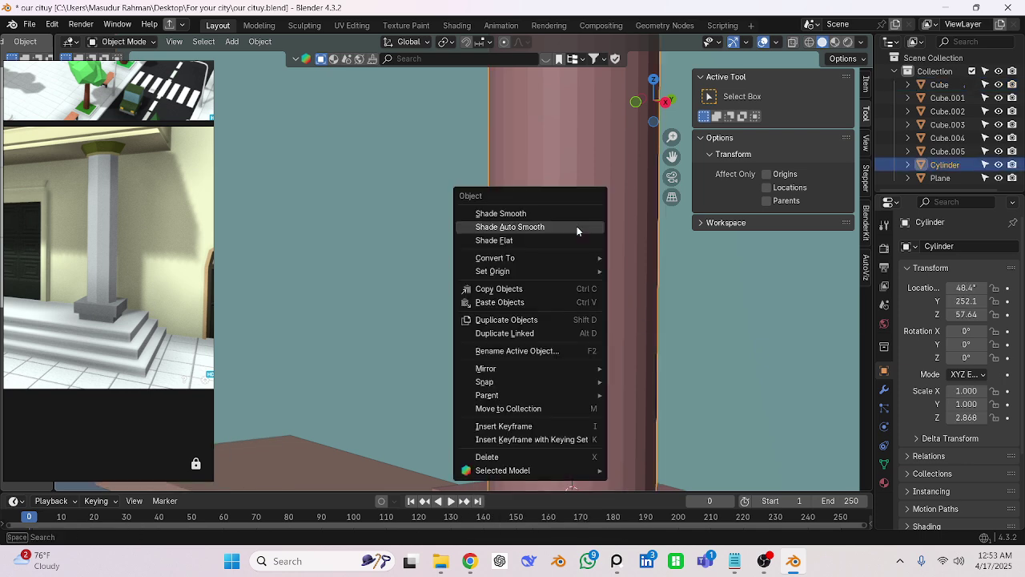
{"action": "left_click", "coordinate": [578, 229]}
{"action": "scroll", "coordinate": [577, 225], "scroll_direction": "down", "scroll_amount": 6}
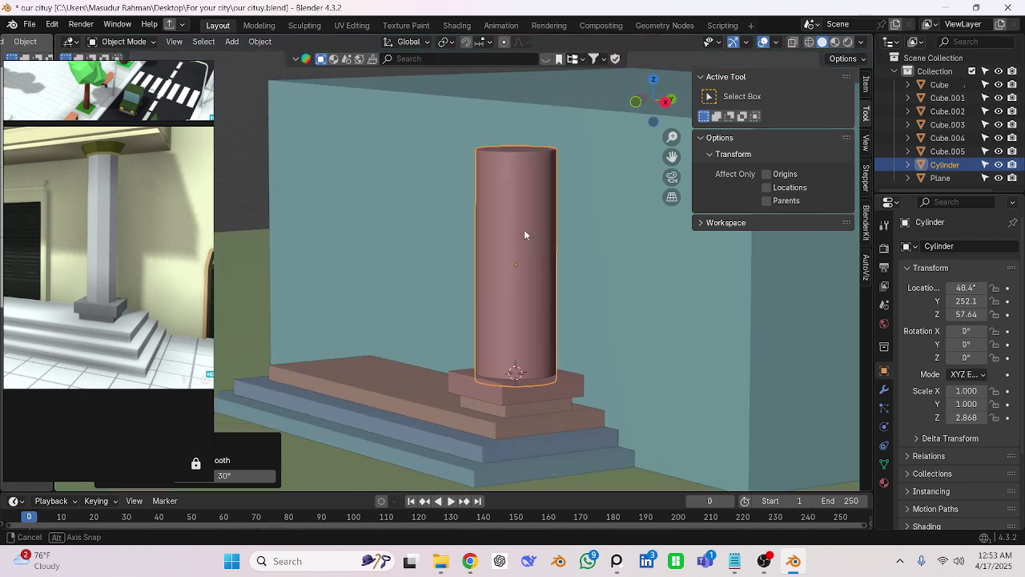
Examine the shaft's facets up close and its mesh in Edit Mode, ending in Object Mode.
{"action": "scroll", "coordinate": [517, 261], "scroll_direction": "up", "scroll_amount": 4}
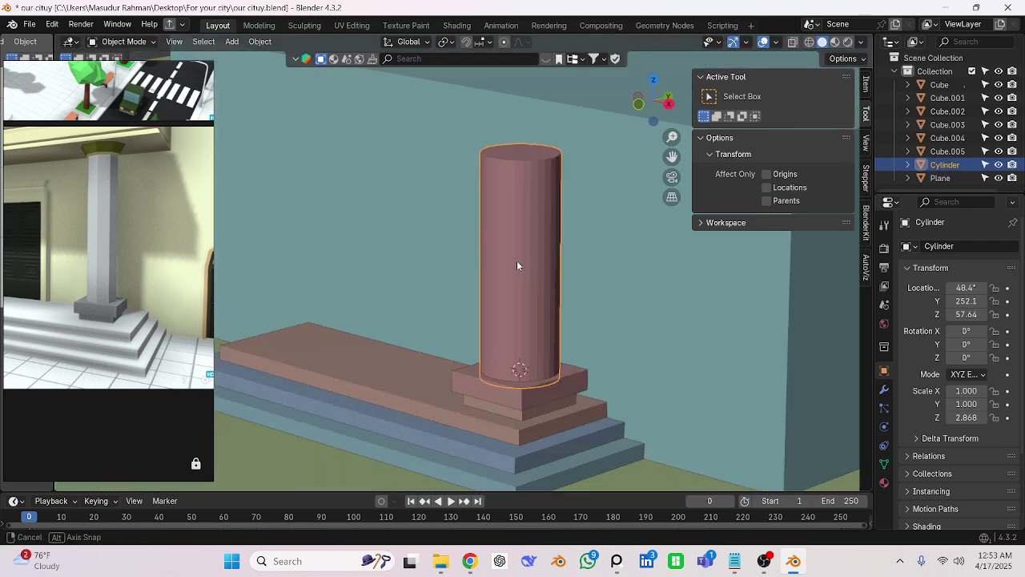
{"action": "middle_click_drag", "start_coordinate": [519, 253], "coordinate": [558, 256]}
{"action": "scroll", "coordinate": [559, 257], "scroll_direction": "up", "scroll_amount": 5}
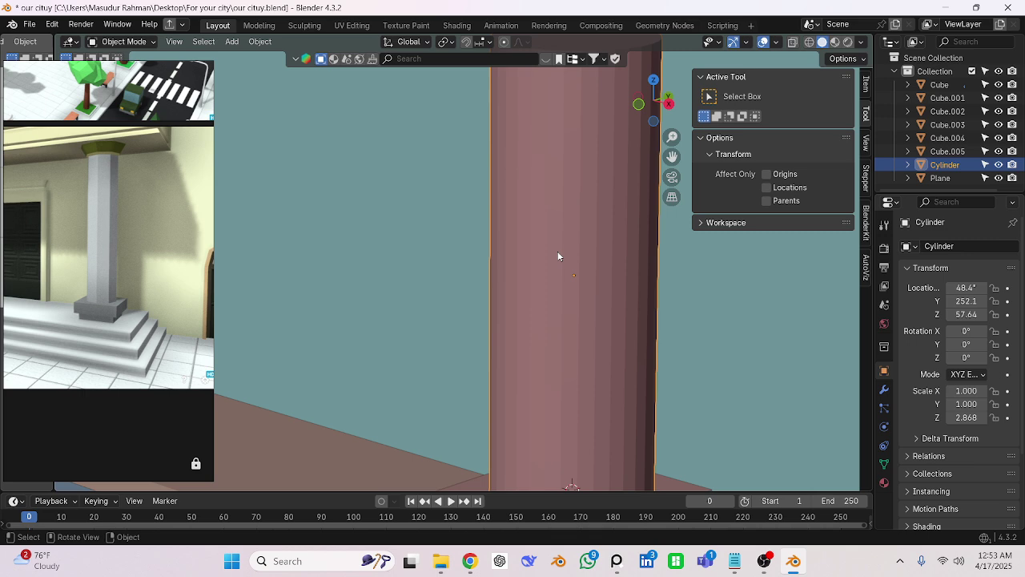
{"action": "key", "text": "Tab"}
{"action": "scroll", "coordinate": [556, 243], "scroll_direction": "down", "scroll_amount": 6}
{"action": "scroll", "coordinate": [556, 243], "scroll_direction": "down", "scroll_amount": 2}
{"action": "left_click_drag", "start_coordinate": [444, 146], "coordinate": [556, 343]}
{"action": "scroll", "coordinate": [532, 277], "scroll_direction": "up", "scroll_amount": 6}
{"action": "key", "text": "Tab"}
{"action": "scroll", "coordinate": [532, 277], "scroll_direction": "down", "scroll_amount": 5}
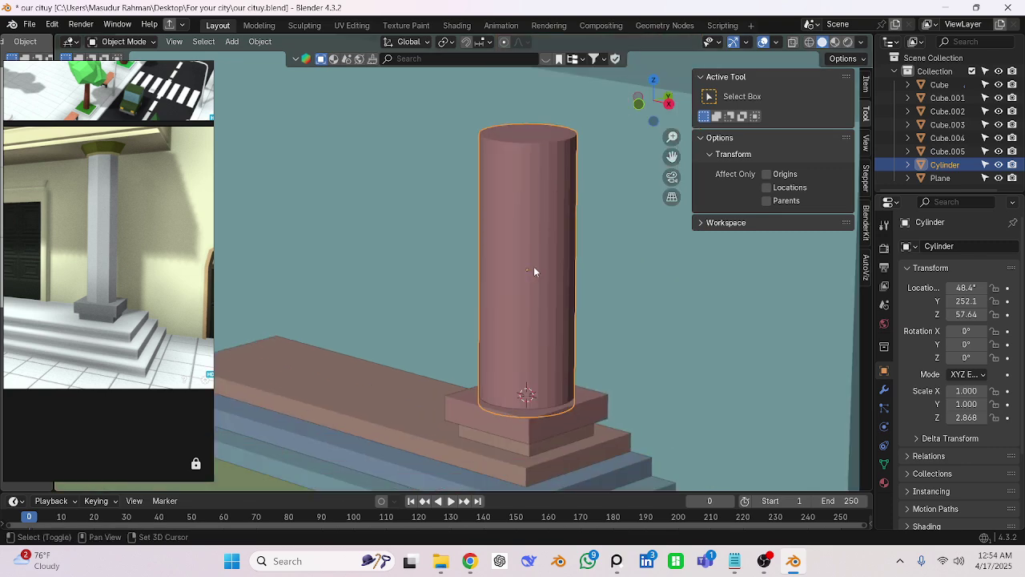
Compare the shaft with the porch columns in the reference image.
{"action": "scroll", "coordinate": [106, 277], "scroll_direction": "down", "scroll_amount": 10}
{"action": "scroll", "coordinate": [106, 277], "scroll_direction": "up", "scroll_amount": 8}
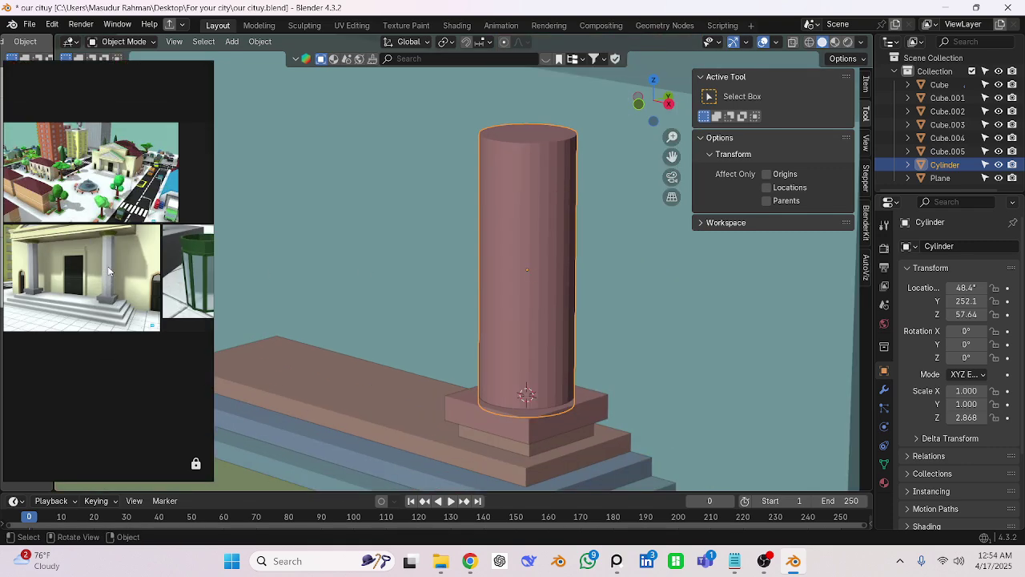
{"action": "middle_click_drag", "start_coordinate": [114, 273], "coordinate": [146, 308]}
{"action": "scroll", "coordinate": [146, 308], "scroll_direction": "down", "scroll_amount": 3}
{"action": "scroll", "coordinate": [125, 273], "scroll_direction": "up", "scroll_amount": 5}
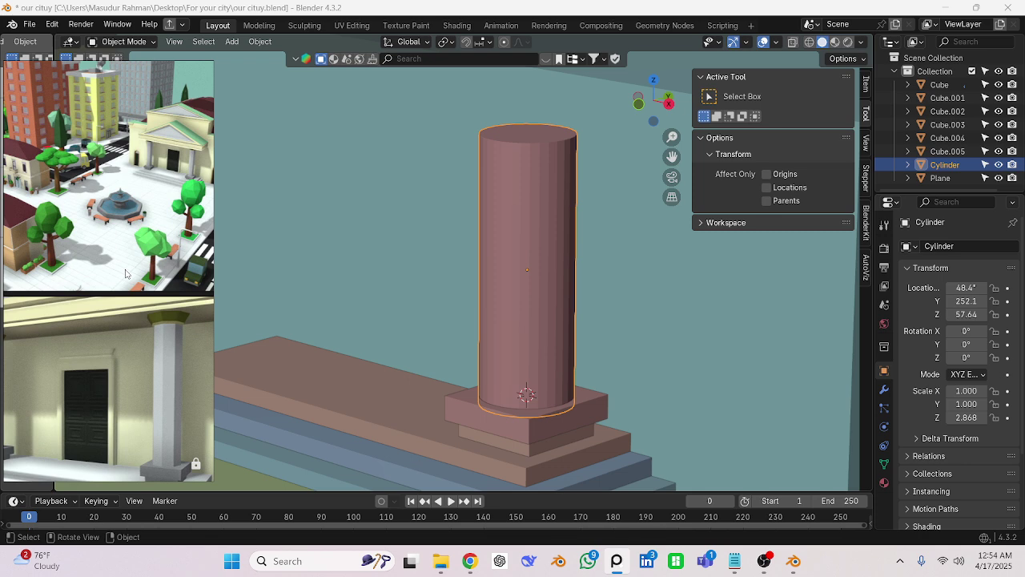
Delete the tall cylinder and add a new cylinder mesh at the 3D cursor in front view.
{"action": "key", "text": "x"}
{"action": "left_click", "coordinate": [533, 286]}
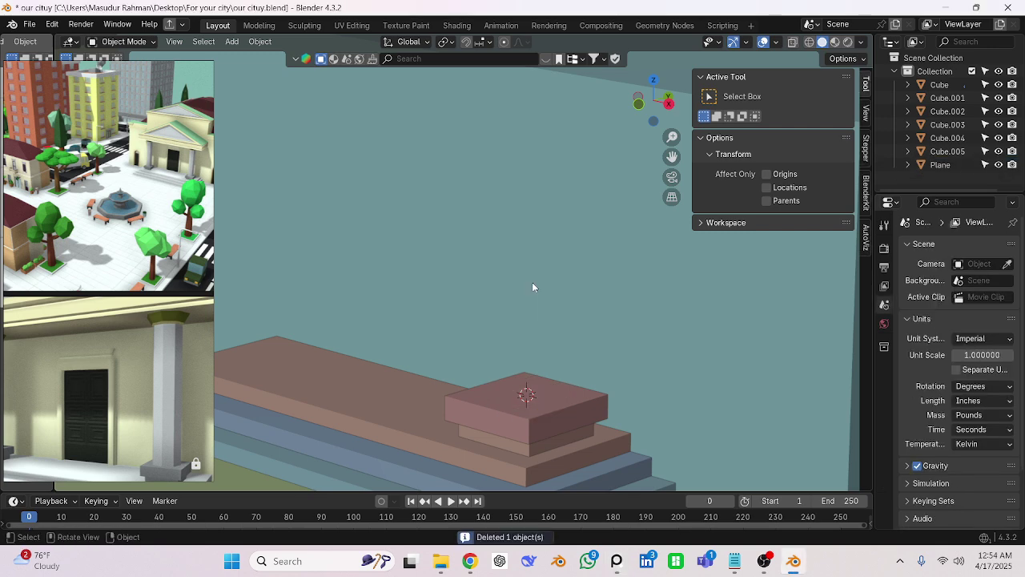
{"action": "key", "text": "KP_1"}
{"action": "scroll", "coordinate": [533, 288], "scroll_direction": "up", "scroll_amount": 3}
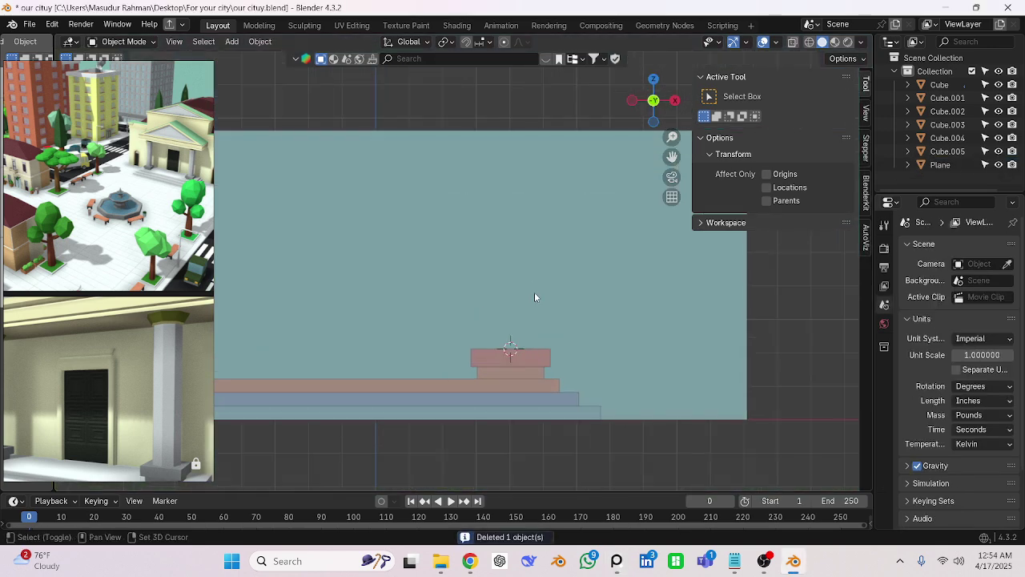
{"action": "key", "text": "shift+a"}
{"action": "mouse_move", "coordinate": [491, 286]}
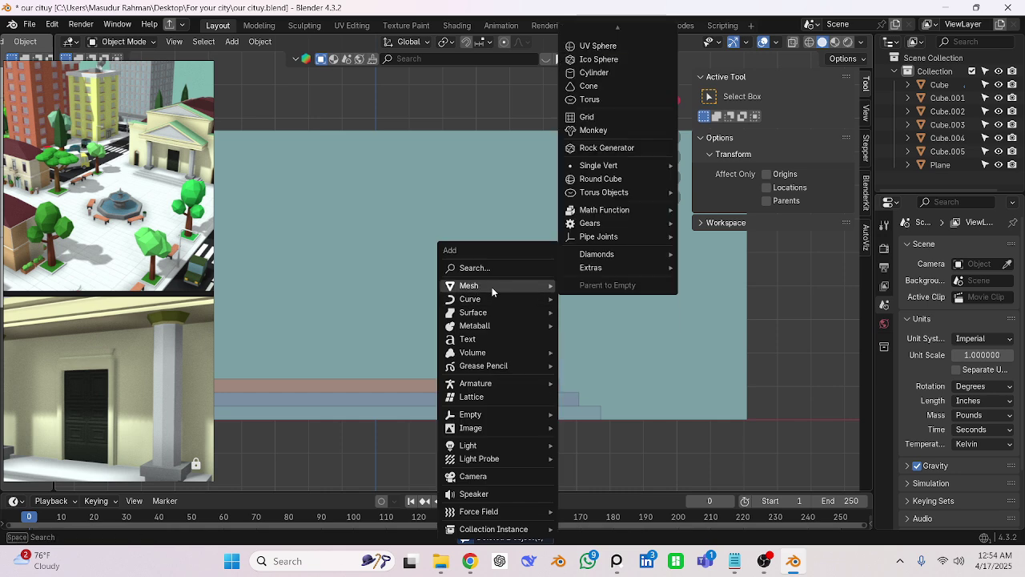
{"action": "left_click", "coordinate": [599, 73]}
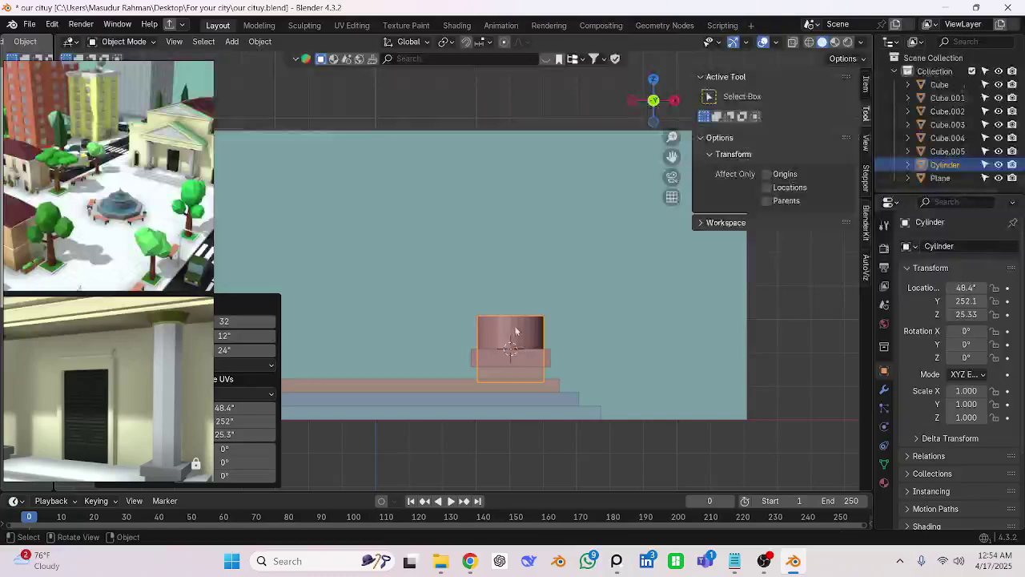
Move the reference image window aside and shift the 3D viewport's edge to uncover the Add Cylinder settings.
{"action": "scroll", "coordinate": [515, 329], "scroll_direction": "up", "scroll_amount": 4}
{"action": "middle_click_drag", "start_coordinate": [519, 345], "coordinate": [579, 235], "text": "shift"}
{"action": "left_click_drag", "start_coordinate": [122, 72], "coordinate": [88, 143]}
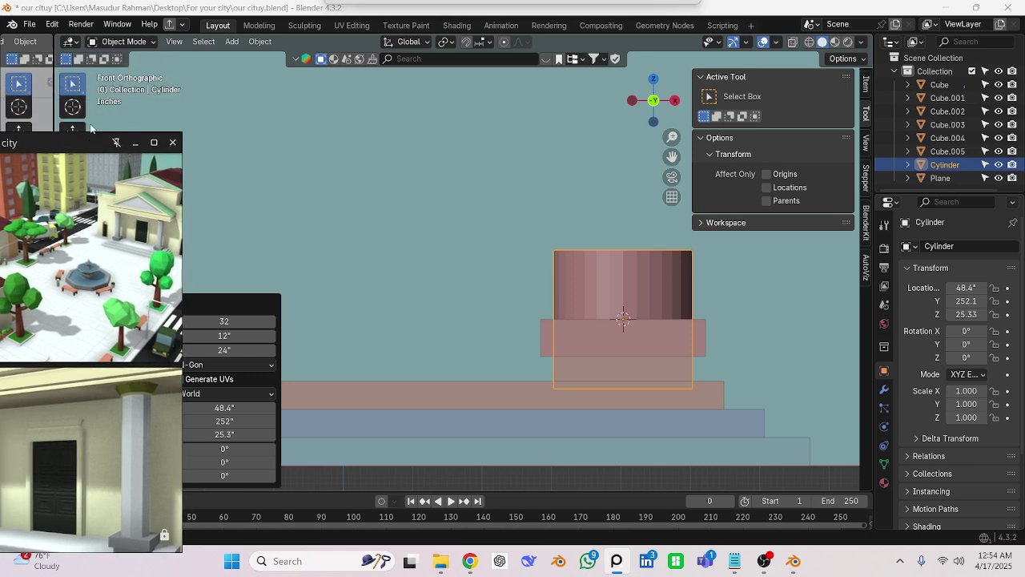
{"action": "left_click_drag", "start_coordinate": [54, 104], "coordinate": [186, 112]}
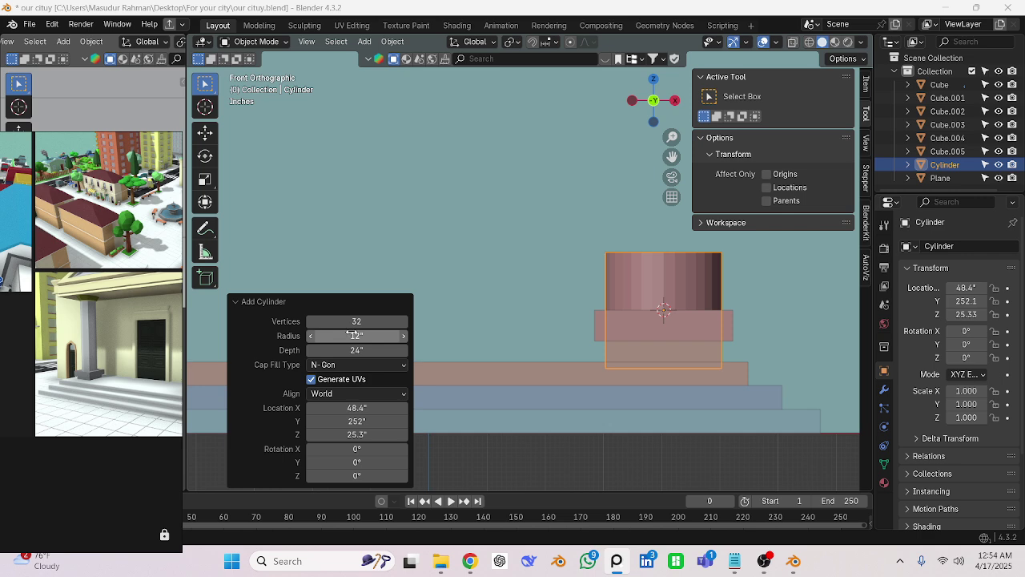
Set the new cylinder's vertex count to 16.
{"action": "scroll", "coordinate": [611, 311], "scroll_direction": "up", "scroll_amount": 5}
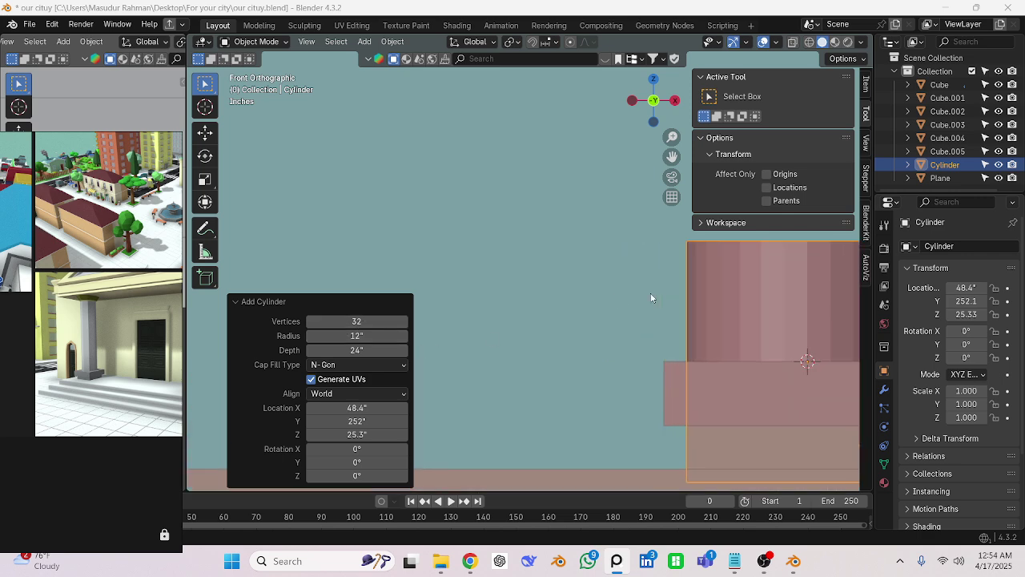
{"action": "middle_click_drag", "start_coordinate": [730, 315], "coordinate": [526, 290]}
{"action": "scroll", "coordinate": [542, 324], "scroll_direction": "up", "scroll_amount": 4}
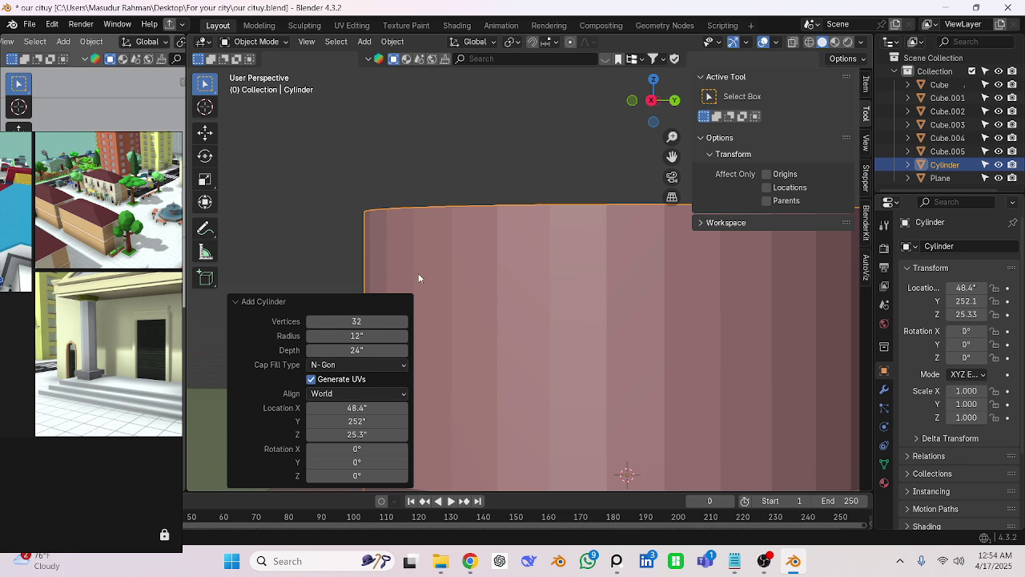
{"action": "left_click", "coordinate": [359, 321]}
{"action": "type", "text": "16"}
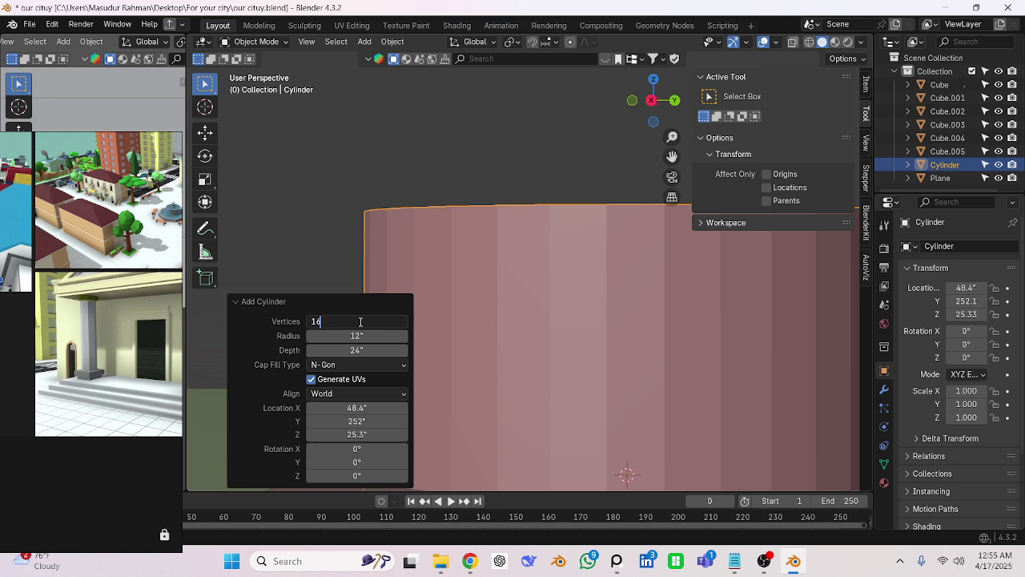
{"action": "key", "text": "Return"}
Examine the column shaft's facets in the reference image against the new cylinder's sides.
{"action": "scroll", "coordinate": [574, 207], "scroll_direction": "down", "scroll_amount": 5}
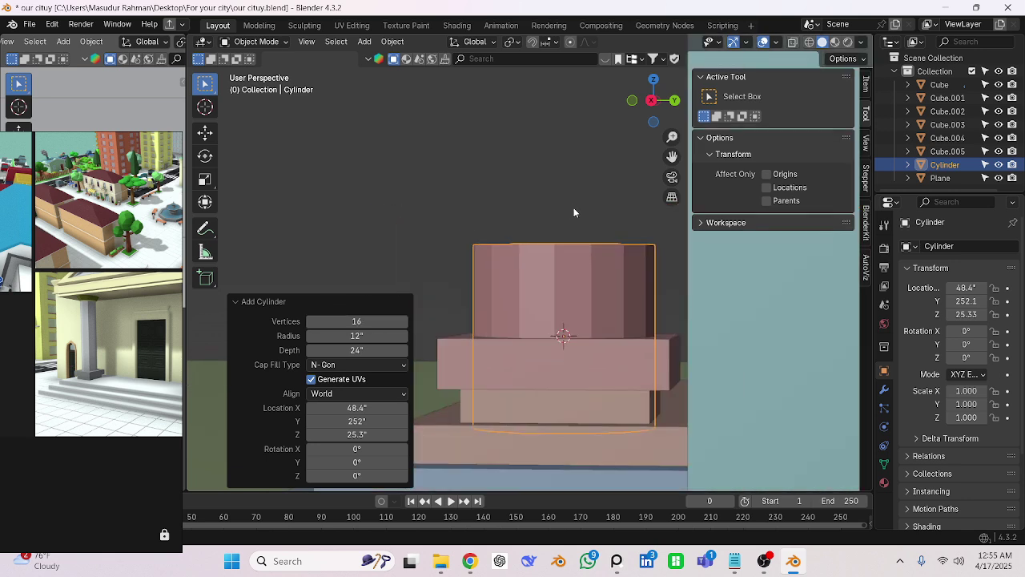
{"action": "scroll", "coordinate": [564, 238], "scroll_direction": "up", "scroll_amount": 3}
{"action": "scroll", "coordinate": [100, 376], "scroll_direction": "up", "scroll_amount": 5}
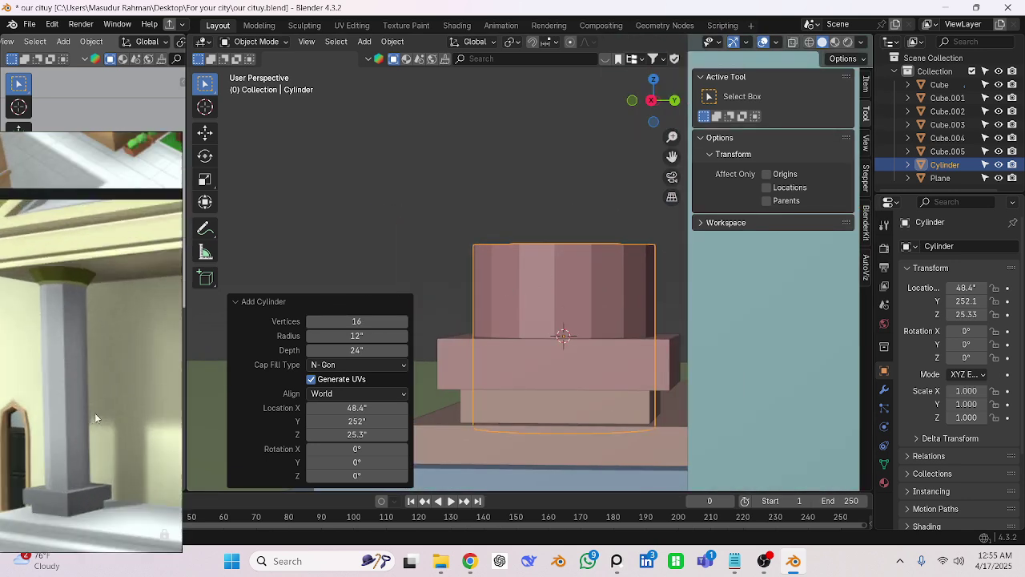
{"action": "scroll", "coordinate": [108, 385], "scroll_direction": "up", "scroll_amount": 2}
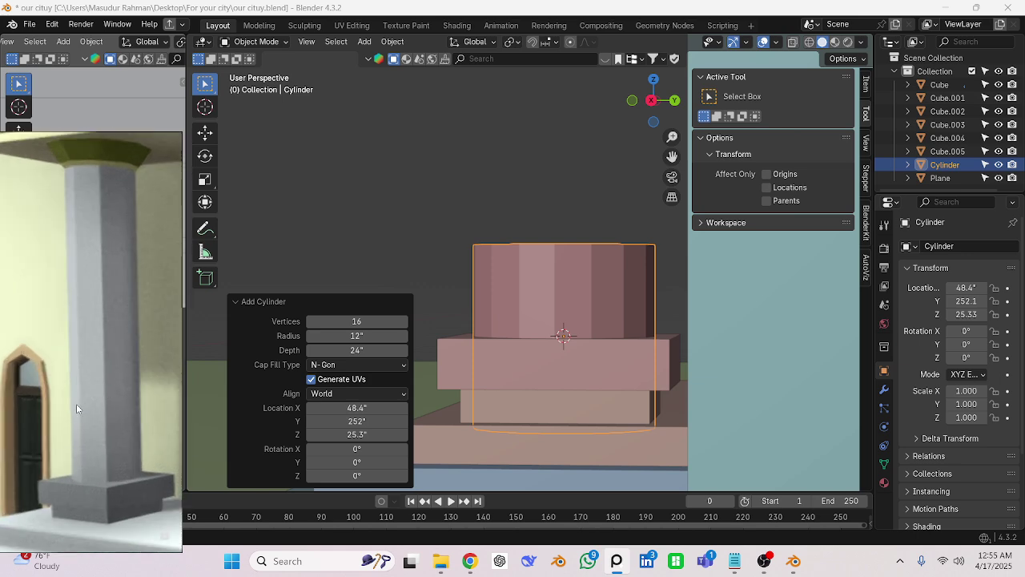
{"action": "scroll", "coordinate": [103, 384], "scroll_direction": "down", "scroll_amount": 4}
{"action": "scroll", "coordinate": [59, 274], "scroll_direction": "up", "scroll_amount": 3}
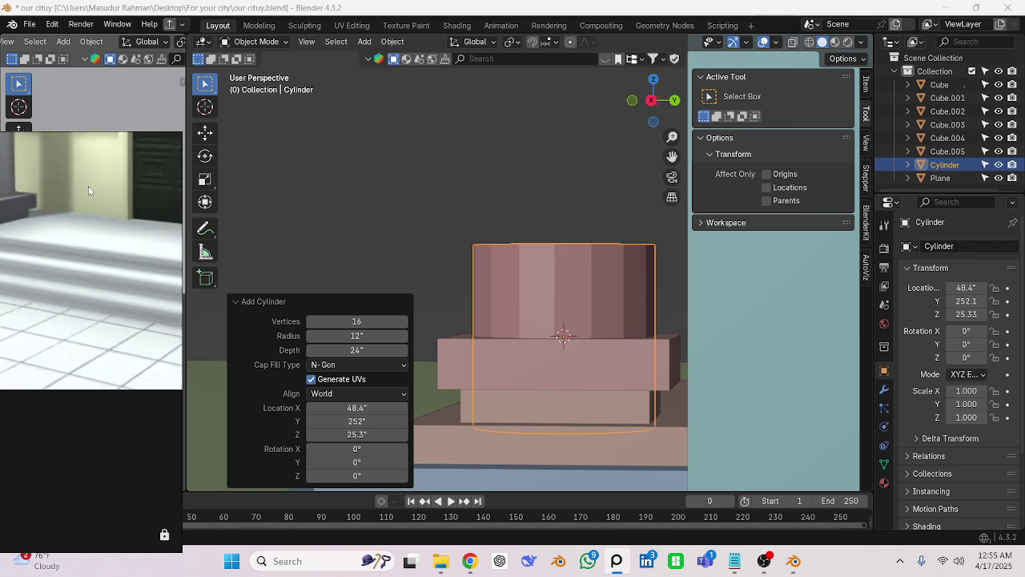
{"action": "scroll", "coordinate": [59, 274], "scroll_direction": "down", "scroll_amount": 3}
{"action": "scroll", "coordinate": [54, 426], "scroll_direction": "up", "scroll_amount": 3}
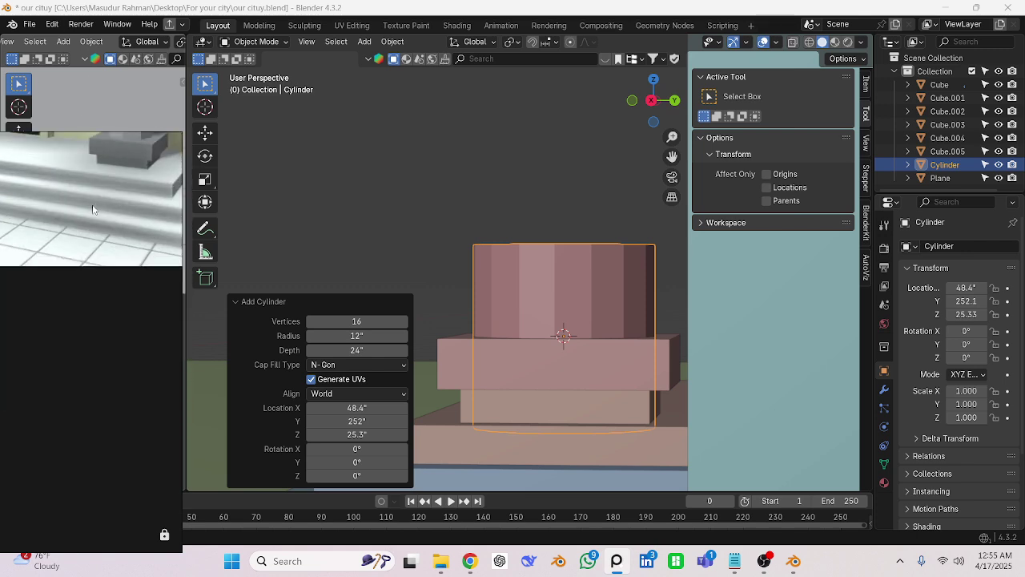
{"action": "scroll", "coordinate": [82, 317], "scroll_direction": "up", "scroll_amount": 2}
{"action": "scroll", "coordinate": [78, 346], "scroll_direction": "up", "scroll_amount": 2}
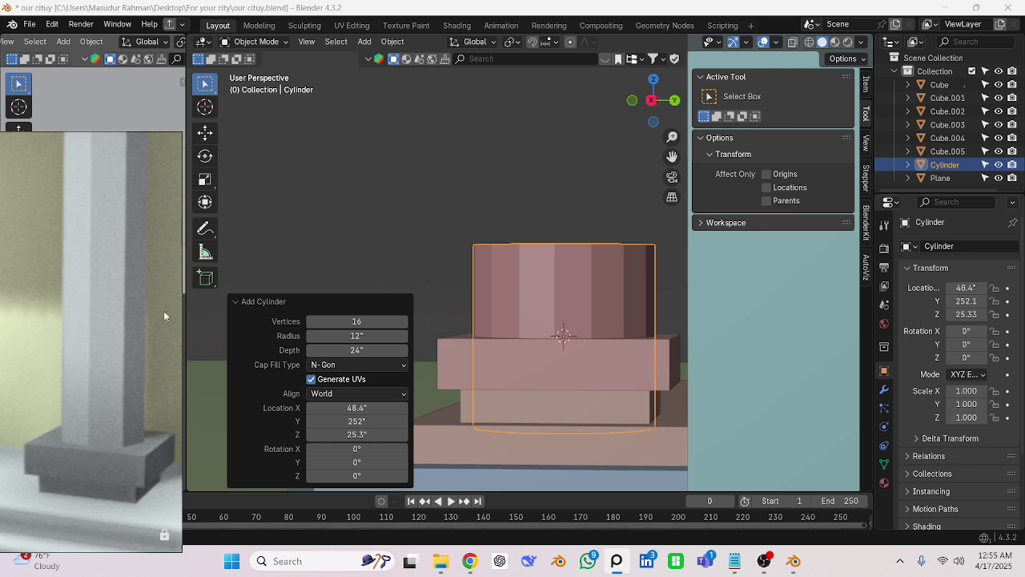
Set the new cylinder's vertex count to 8 for an octagonal shaft.
{"action": "left_click", "coordinate": [378, 321]}
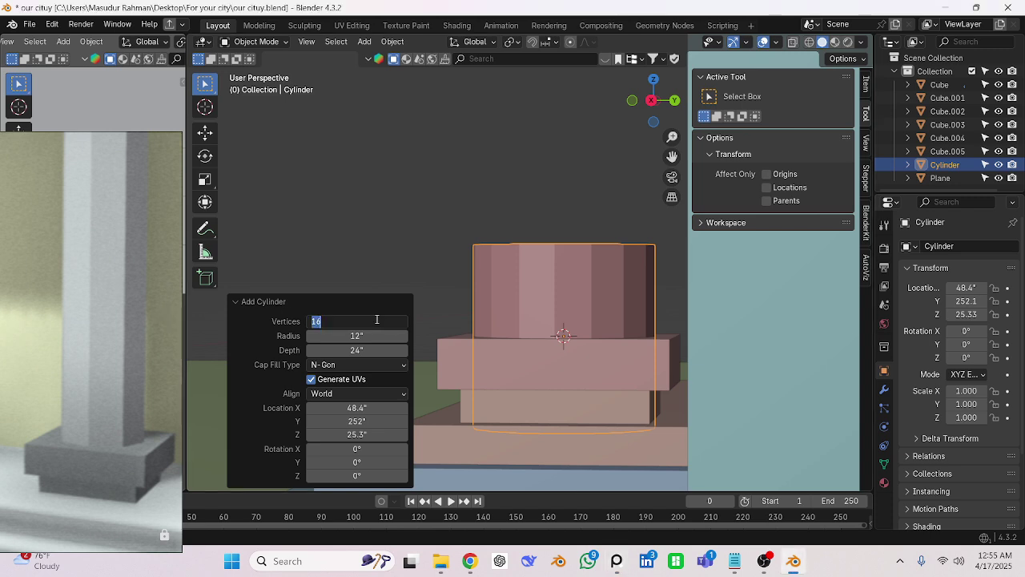
{"action": "type", "text": "8"}
{"action": "key", "text": "Return"}
{"action": "scroll", "coordinate": [543, 285], "scroll_direction": "up", "scroll_amount": 1}
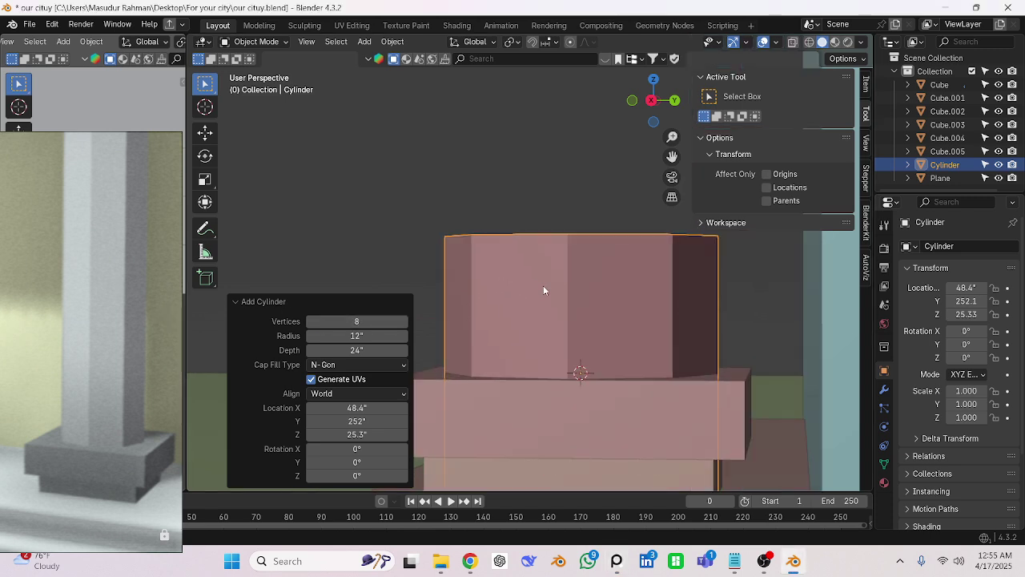
Scale the octagonal cylinder down uniformly to about 0.761 so it is narrower than the upper base tier.
{"action": "scroll", "coordinate": [543, 286], "scroll_direction": "down", "scroll_amount": 4}
{"action": "middle_click_drag", "start_coordinate": [526, 282], "coordinate": [595, 271]}
{"action": "scroll", "coordinate": [595, 271], "scroll_direction": "down", "scroll_amount": 3}
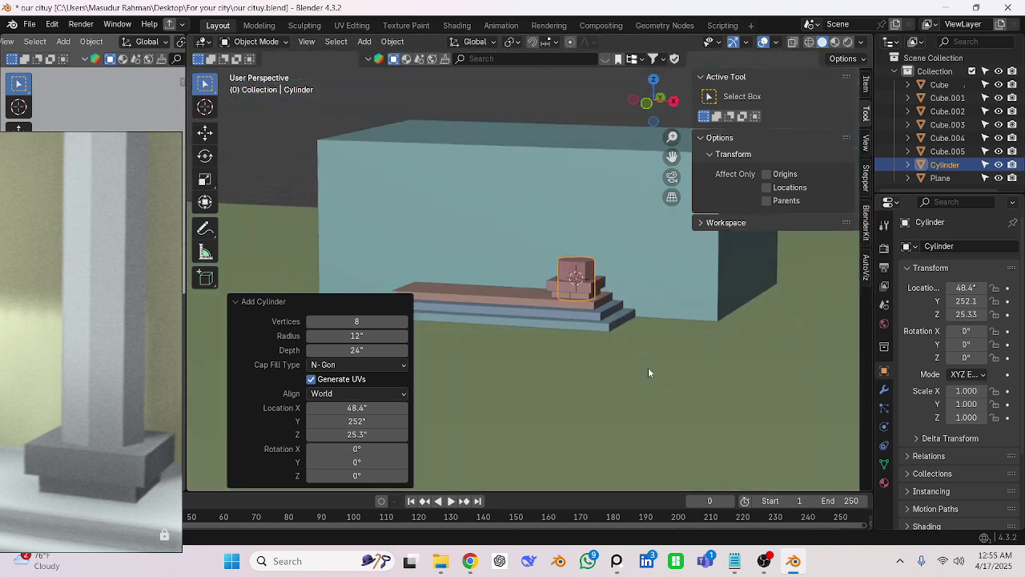
{"action": "key", "text": "KP_1"}
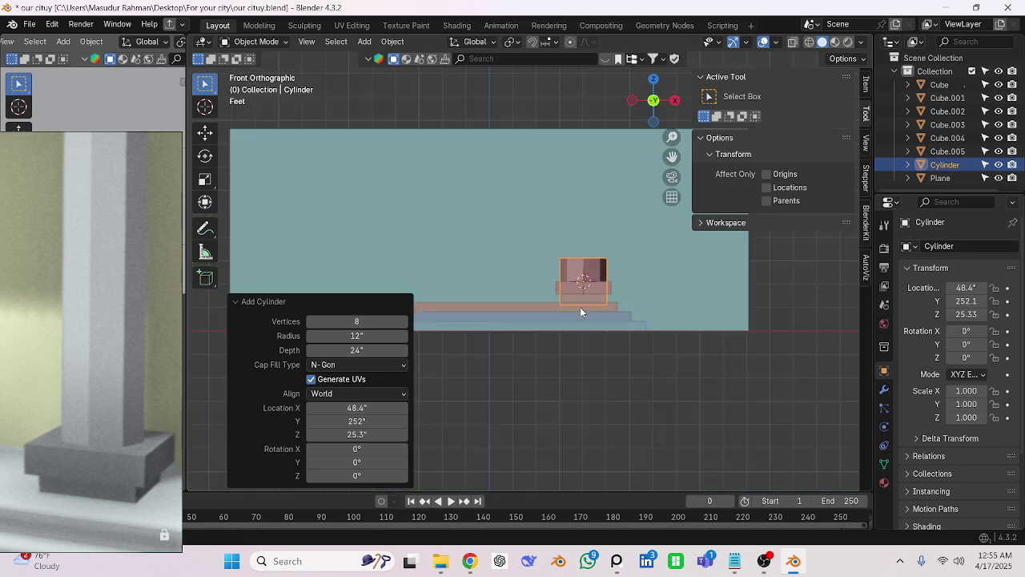
{"action": "scroll", "coordinate": [582, 311], "scroll_direction": "up", "scroll_amount": 6}
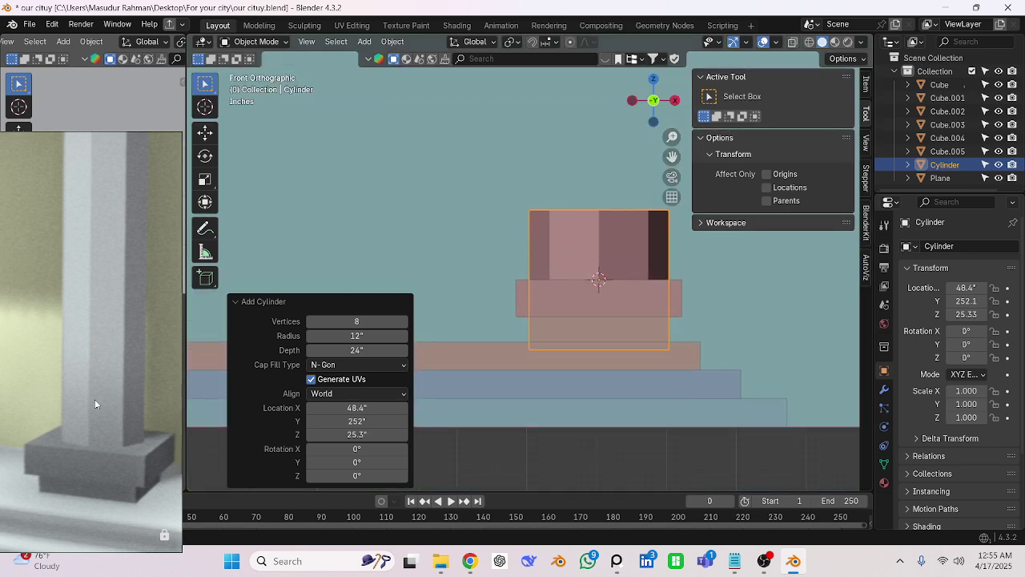
{"action": "middle_click_drag", "start_coordinate": [597, 272], "coordinate": [589, 293]}
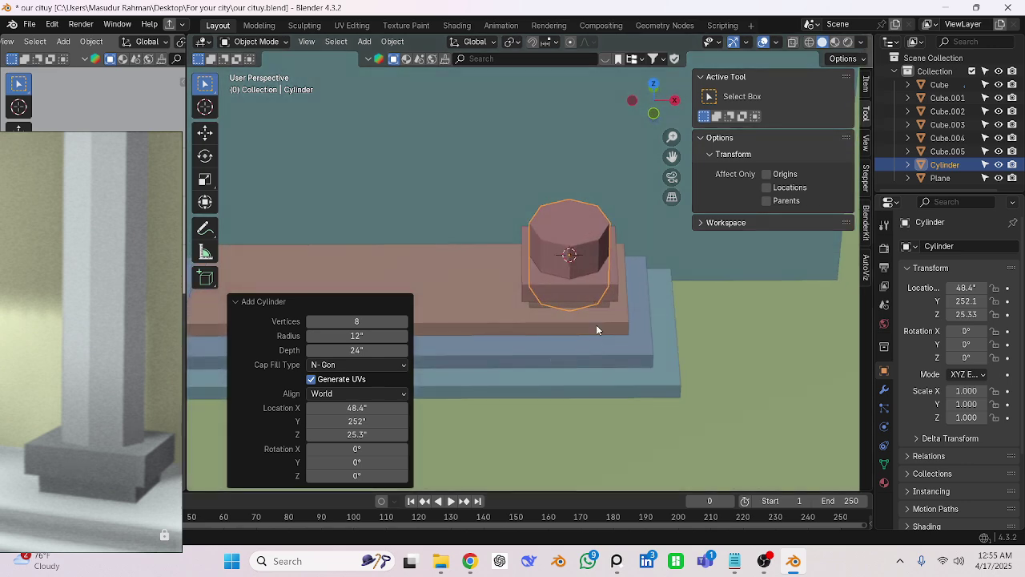
{"action": "scroll", "coordinate": [596, 329], "scroll_direction": "up", "scroll_amount": 4}
{"action": "key", "text": "s"}
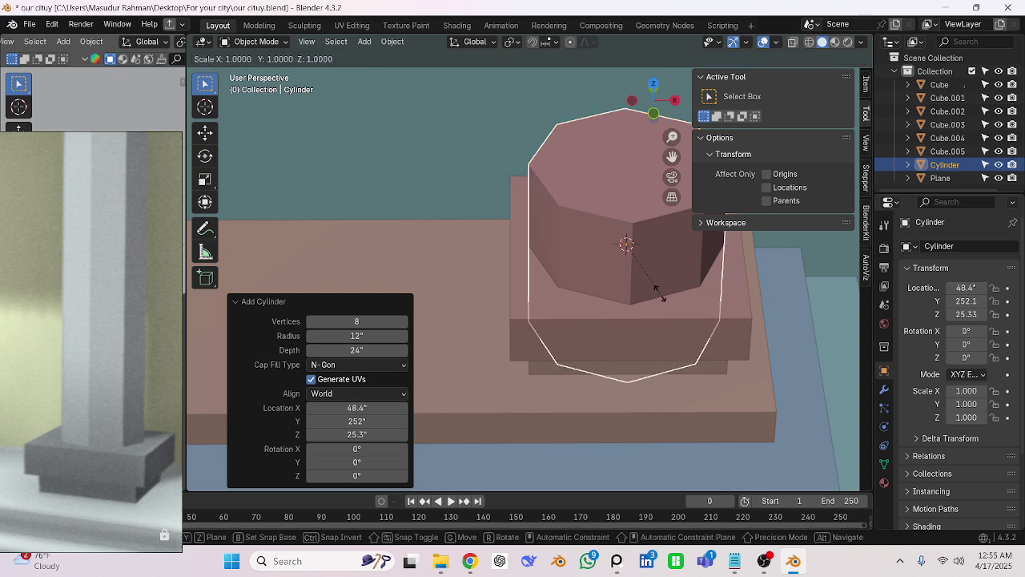
{"action": "left_click", "coordinate": [644, 290]}
Move the octagonal cylinder up about 8.88" along Z so its underside rests on the upper base tier.
{"action": "key", "text": "KP_1"}
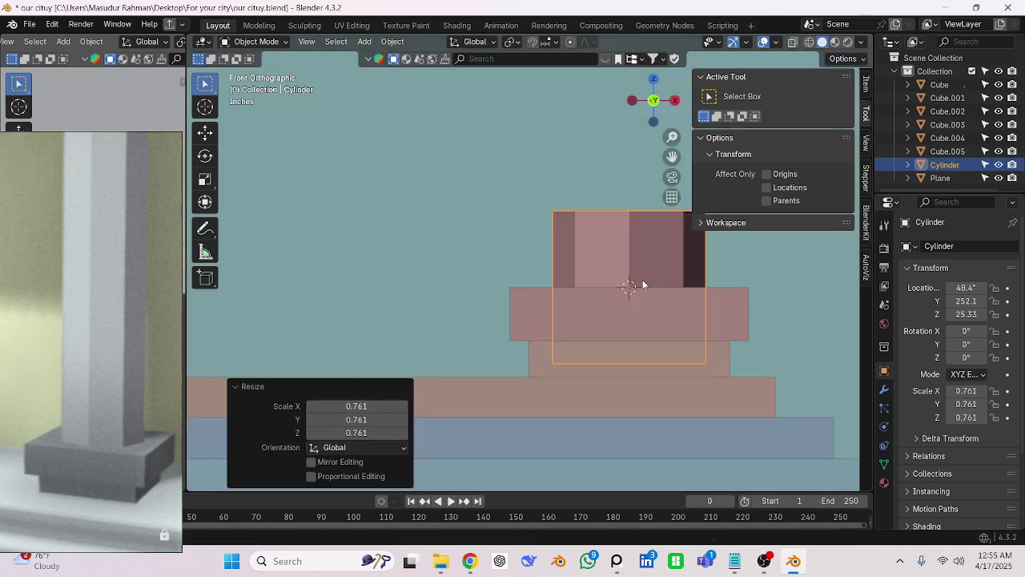
{"action": "scroll", "coordinate": [625, 289], "scroll_direction": "down", "scroll_amount": 2}
{"action": "scroll", "coordinate": [572, 283], "scroll_direction": "up", "scroll_amount": 3}
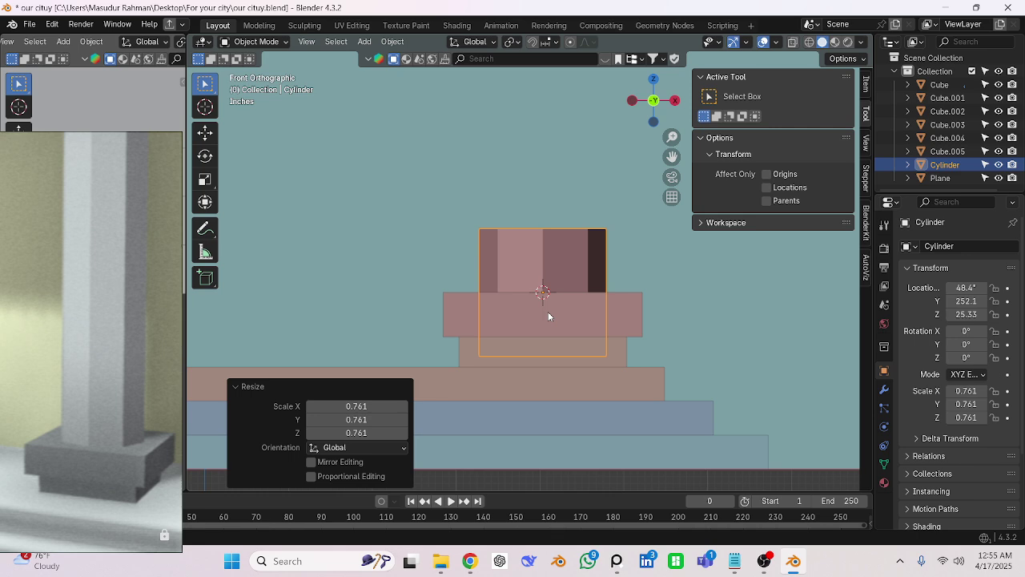
{"action": "scroll", "coordinate": [548, 316], "scroll_direction": "up", "scroll_amount": 4}
{"action": "key", "text": "g"}
{"action": "key", "text": "z"}
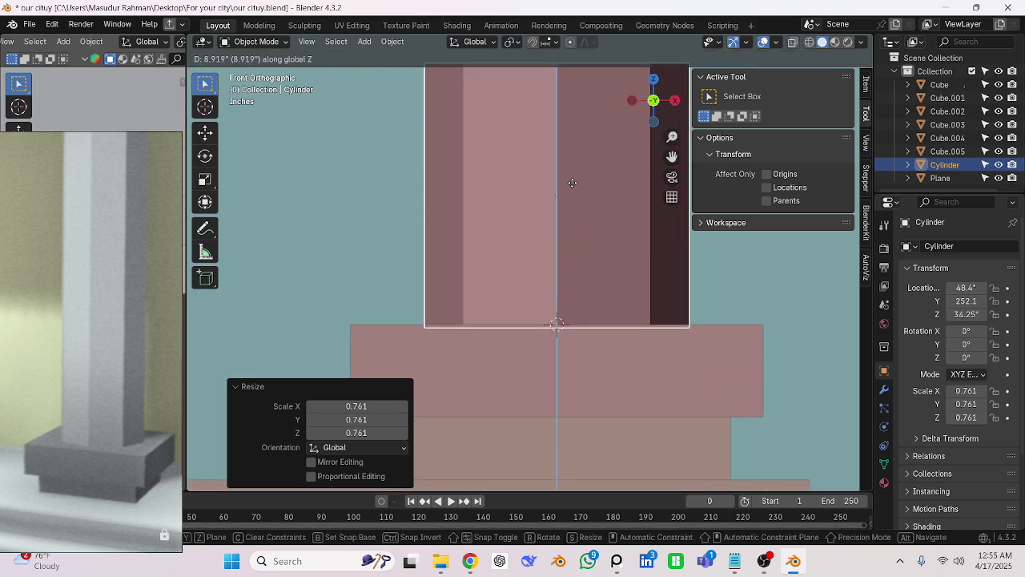
{"action": "left_click", "coordinate": [544, 215]}
{"action": "scroll", "coordinate": [544, 216], "scroll_direction": "down", "scroll_amount": 5}
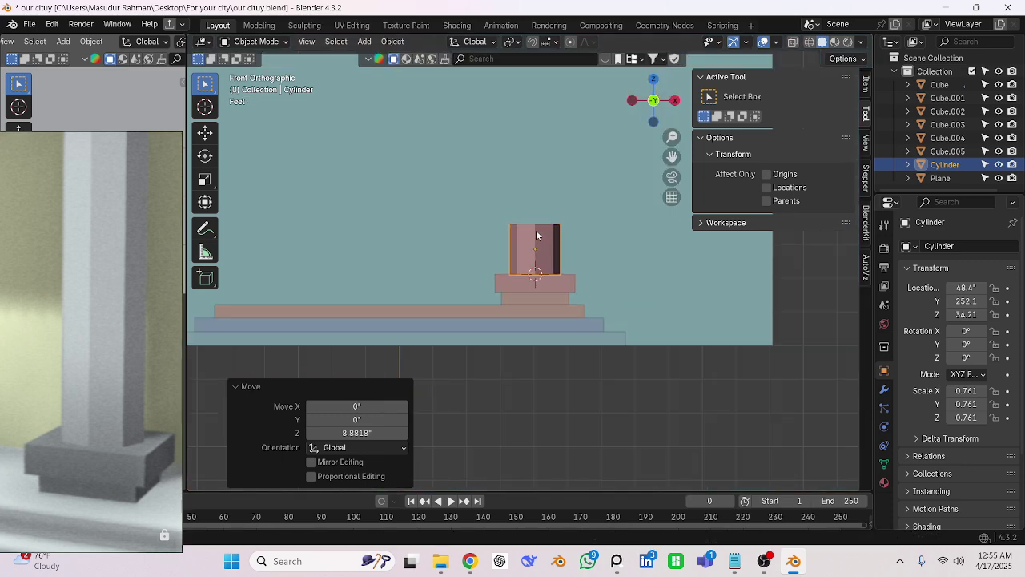
Try to stretch the whole cylinder taller by scaling it along Z, and undo the scaling.
{"action": "key", "text": "s"}
{"action": "key", "text": "z"}
{"action": "left_click", "coordinate": [548, 171]}
{"action": "key", "text": "ctrl+z"}
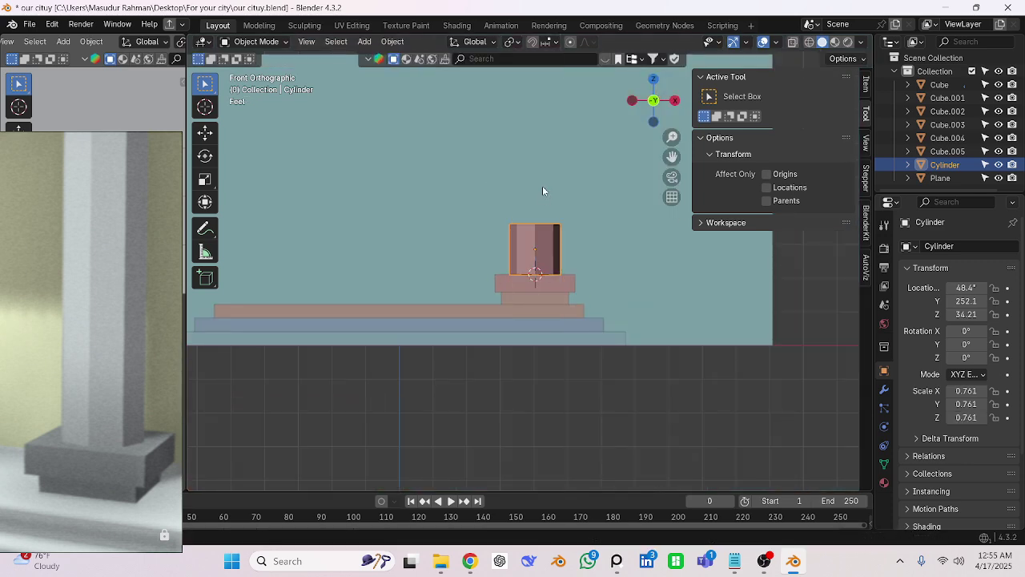
Open the octagonal cylinder's mesh in Edit Mode.
{"action": "scroll", "coordinate": [536, 230], "scroll_direction": "down", "scroll_amount": 4}
{"action": "scroll", "coordinate": [537, 234], "scroll_direction": "up", "scroll_amount": 1}
{"action": "key", "text": "Tab"}
{"action": "scroll", "coordinate": [480, 232], "scroll_direction": "up", "scroll_amount": 5}
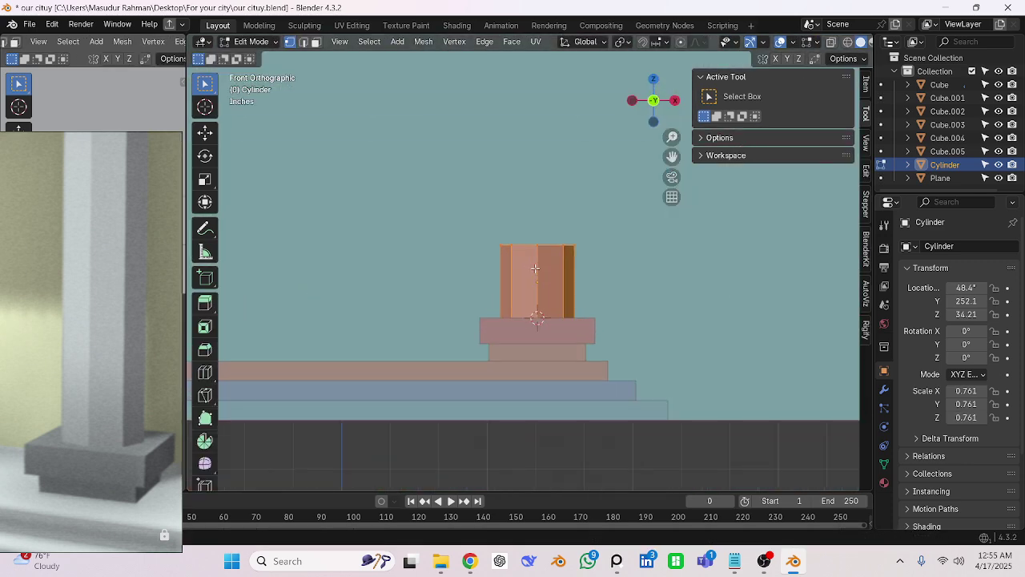
Try to raise the box-selected vertices at the cylinder's top about 17.7" along Z, and undo the moves made with them.
{"action": "left_click_drag", "start_coordinate": [447, 231], "coordinate": [611, 294]}
{"action": "key", "text": "g"}
{"action": "key", "text": "z"}
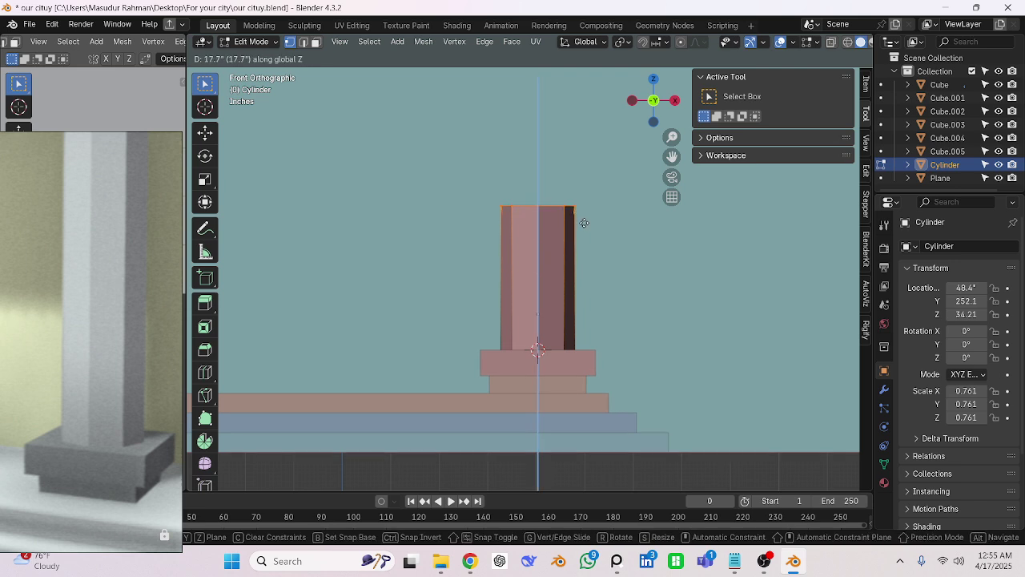
{"action": "left_click", "coordinate": [582, 222]}
{"action": "key", "text": "ctrl+z"}
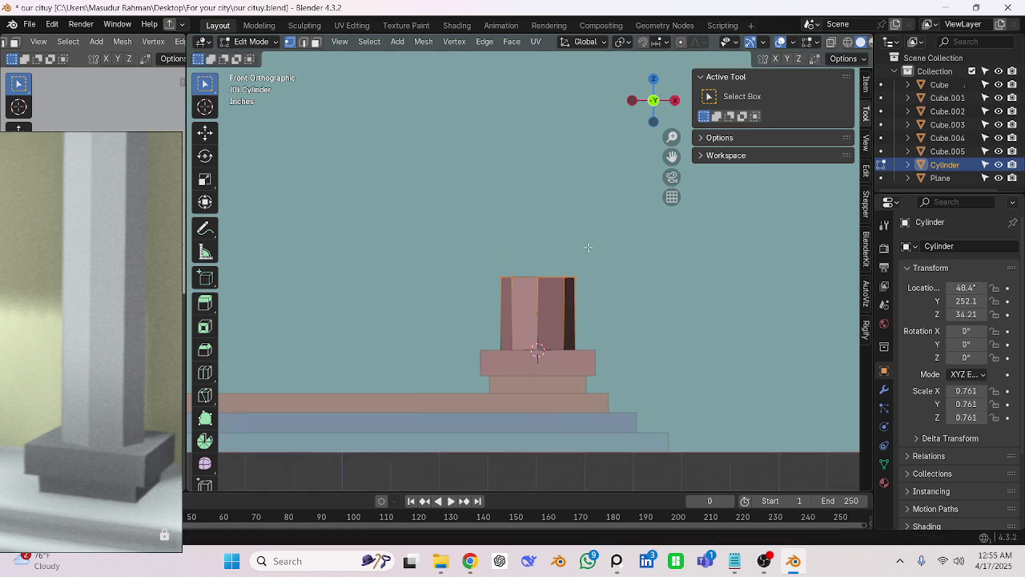
{"action": "key", "text": "g"}
{"action": "key", "text": "x"}
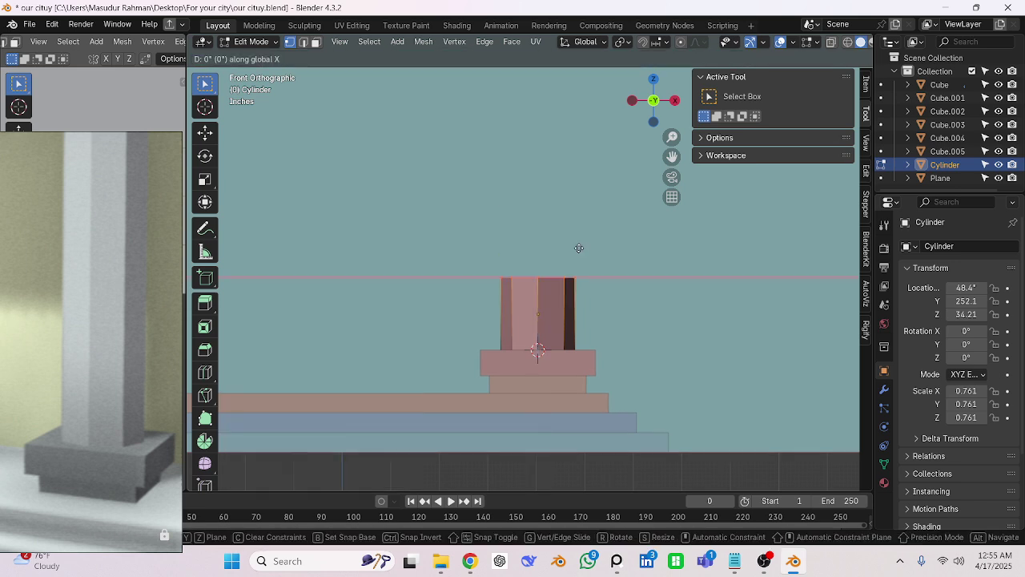
{"action": "left_click", "coordinate": [579, 248]}
{"action": "key", "text": "ctrl+z"}
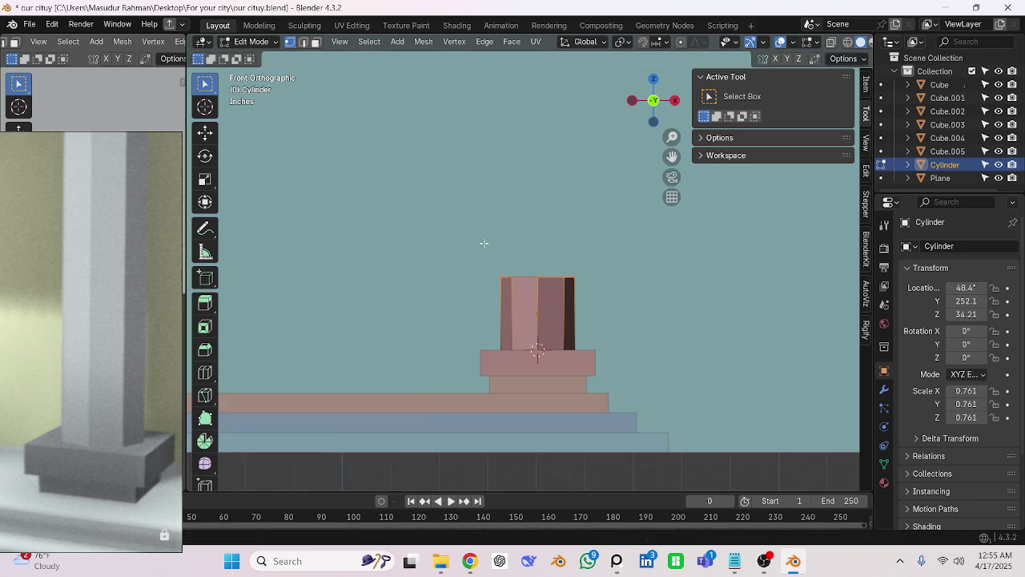
Try to raise the selected top vertices 13.47" along Z, inspect the shaft in perspective, and undo the move.
{"action": "key", "text": "g"}
{"action": "key", "text": "z"}
{"action": "left_click", "coordinate": [483, 190]}
{"action": "key", "text": "KP_5"}
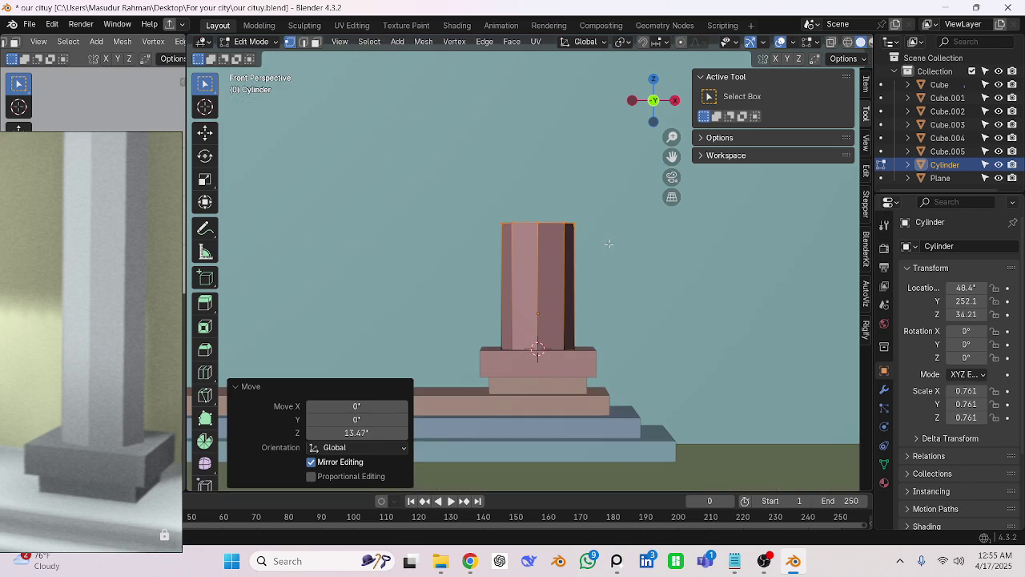
{"action": "middle_click_drag", "start_coordinate": [609, 243], "coordinate": [555, 255]}
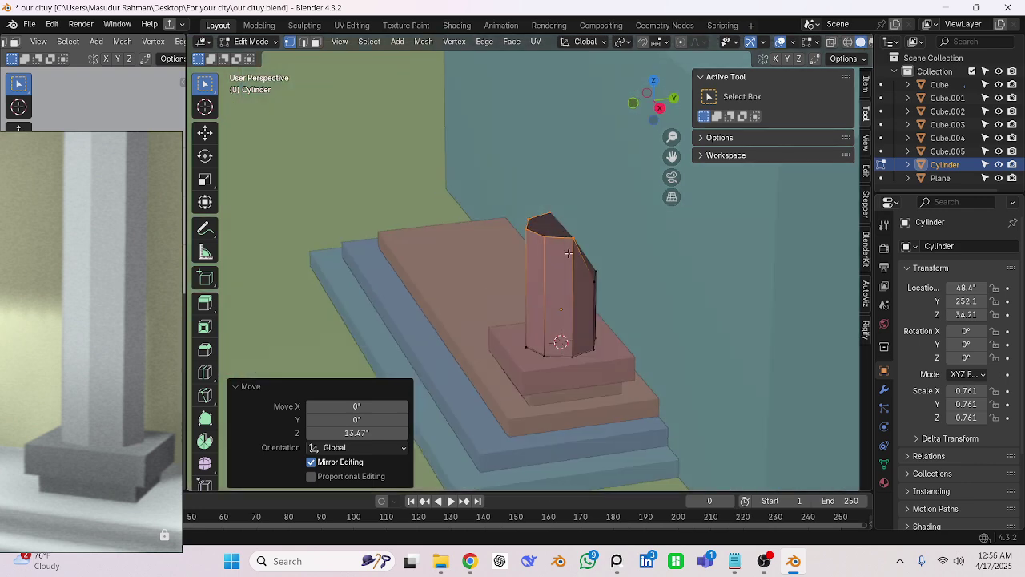
{"action": "key", "text": "KP_1"}
{"action": "key", "text": "ctrl+z"}
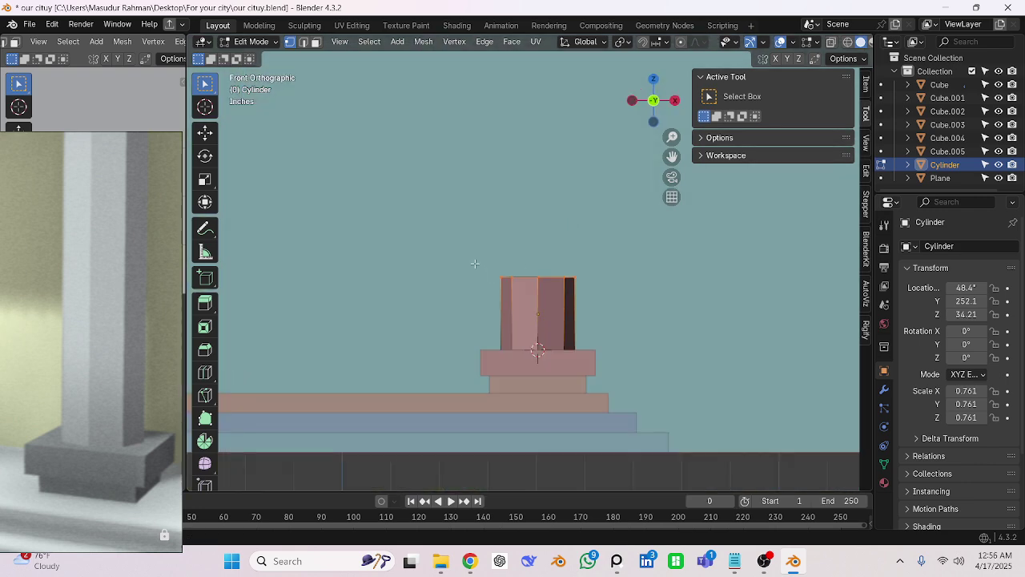
Turn on X-ray in the front view and select all vertices of the cylinder's top face, including the rear ones.
{"action": "left_click_drag", "start_coordinate": [473, 256], "coordinate": [586, 297]}
{"action": "mouse_move", "coordinate": [561, 305]}
{"action": "middle_mouse_down"}
{"action": "mouse_move", "coordinate": [447, 320]}
{"action": "mouse_move", "coordinate": [552, 325]}
{"action": "mouse_move", "coordinate": [545, 304]}
{"action": "middle_mouse_up"}
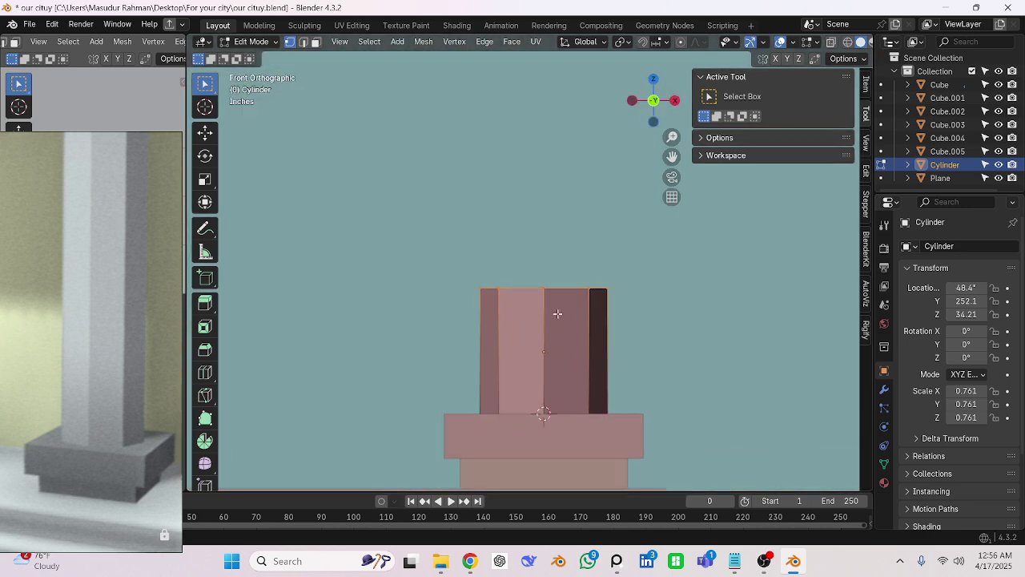
{"action": "key", "text": "KP_1"}
{"action": "key", "text": "alt+z"}
{"action": "left_click_drag", "start_coordinate": [443, 213], "coordinate": [631, 313]}
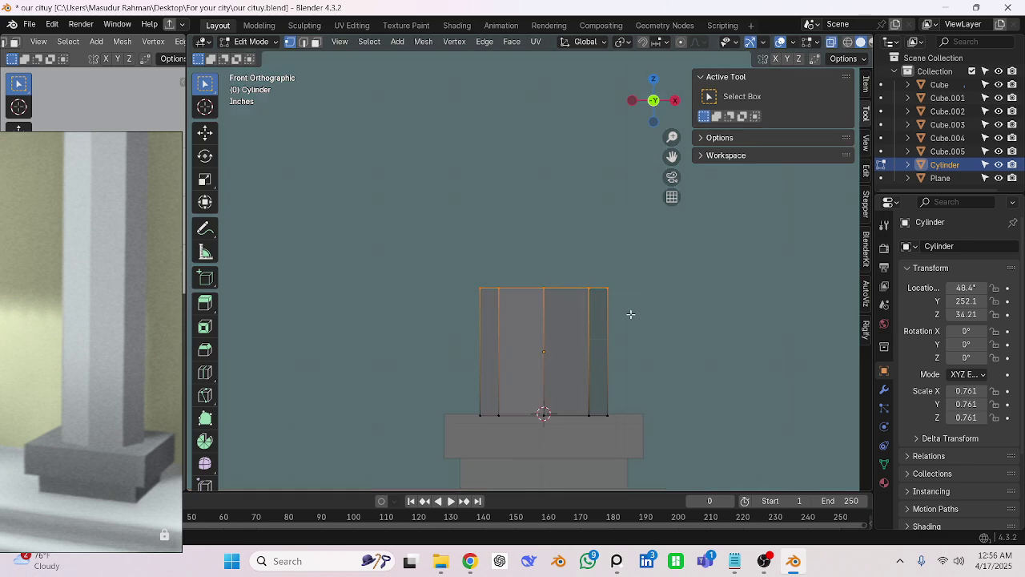
Examine the column's height relative to the building wall in the reference images and compare it with the model.
{"action": "scroll", "coordinate": [630, 313], "scroll_direction": "down", "scroll_amount": 8}
{"action": "scroll", "coordinate": [575, 272], "scroll_direction": "up", "scroll_amount": 3}
{"action": "scroll", "coordinate": [575, 273], "scroll_direction": "down", "scroll_amount": 3}
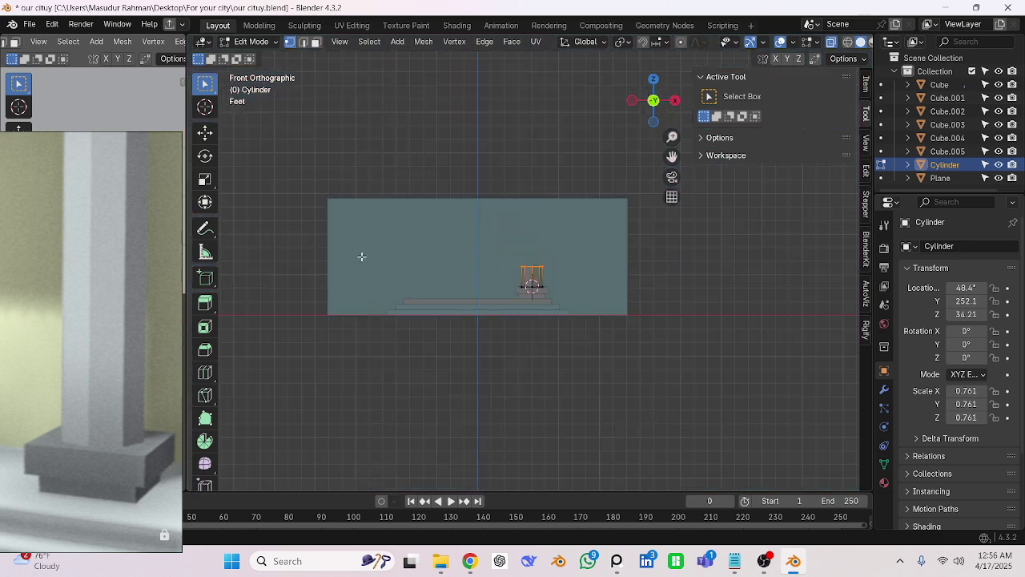
{"action": "scroll", "coordinate": [137, 211], "scroll_direction": "down", "scroll_amount": 2}
{"action": "scroll", "coordinate": [85, 194], "scroll_direction": "up", "scroll_amount": 3}
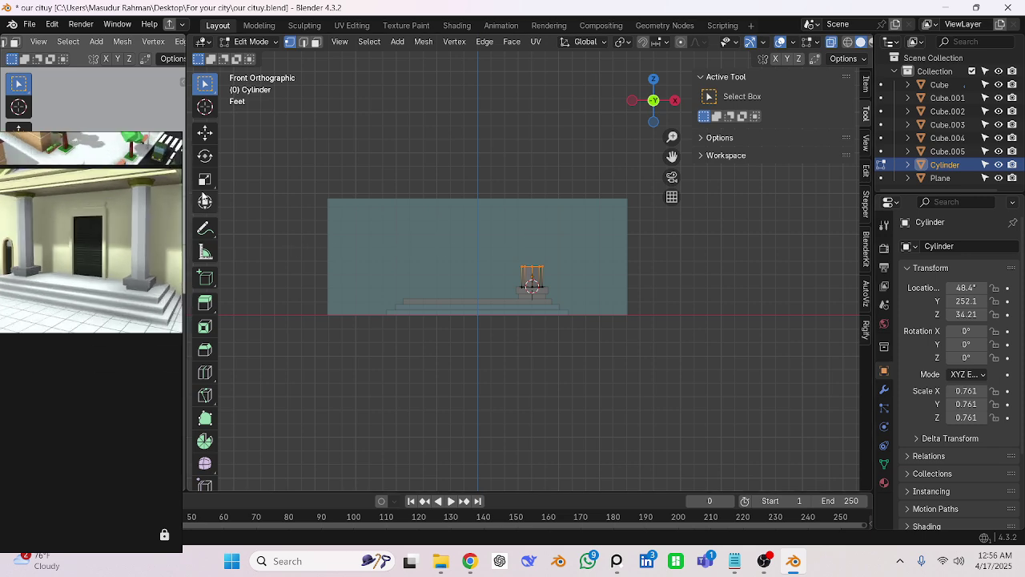
{"action": "scroll", "coordinate": [99, 201], "scroll_direction": "down", "scroll_amount": 2}
{"action": "scroll", "coordinate": [133, 192], "scroll_direction": "down", "scroll_amount": 2}
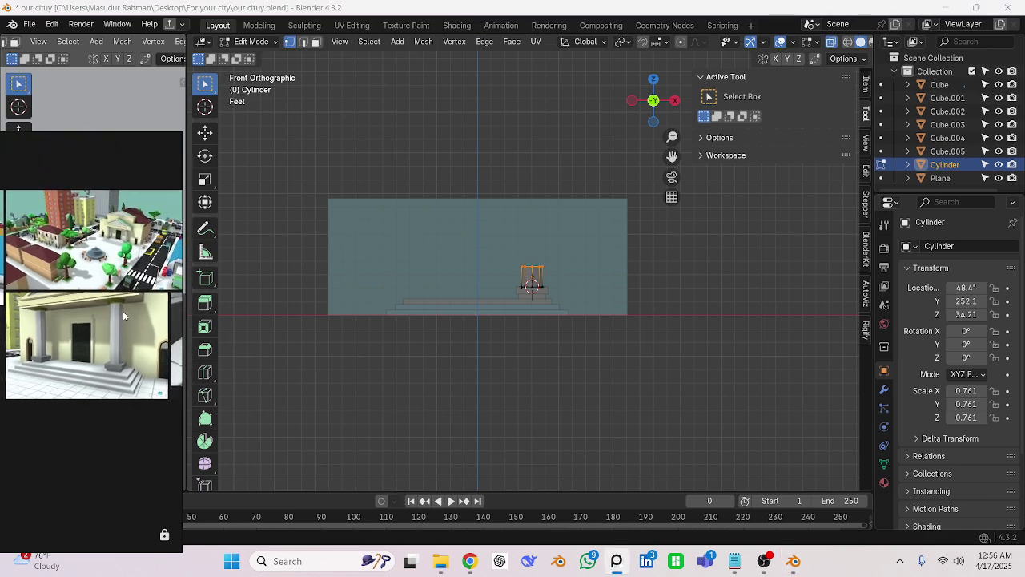
{"action": "scroll", "coordinate": [139, 222], "scroll_direction": "up", "scroll_amount": 6}
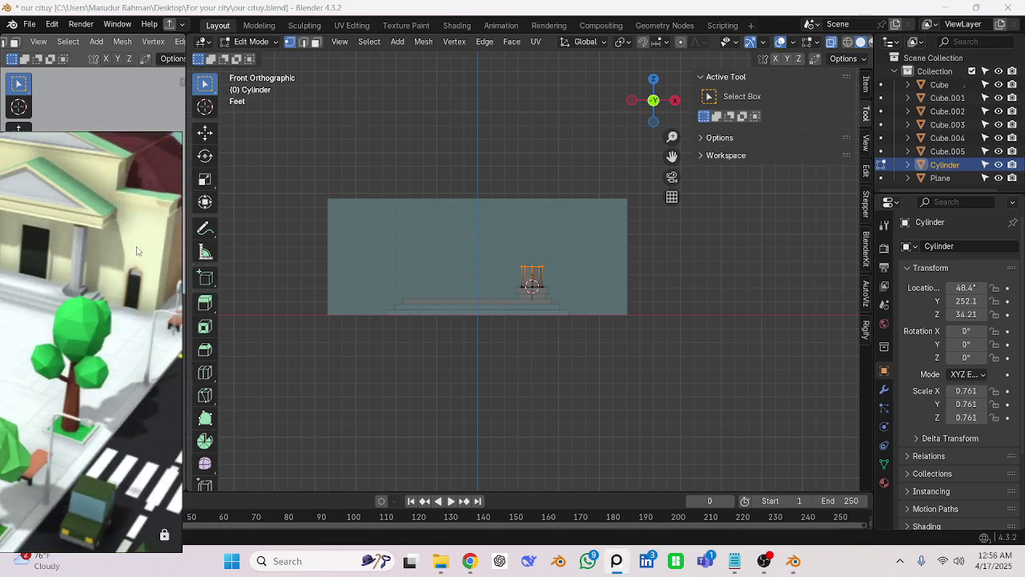
{"action": "scroll", "coordinate": [139, 222], "scroll_direction": "down", "scroll_amount": 2}
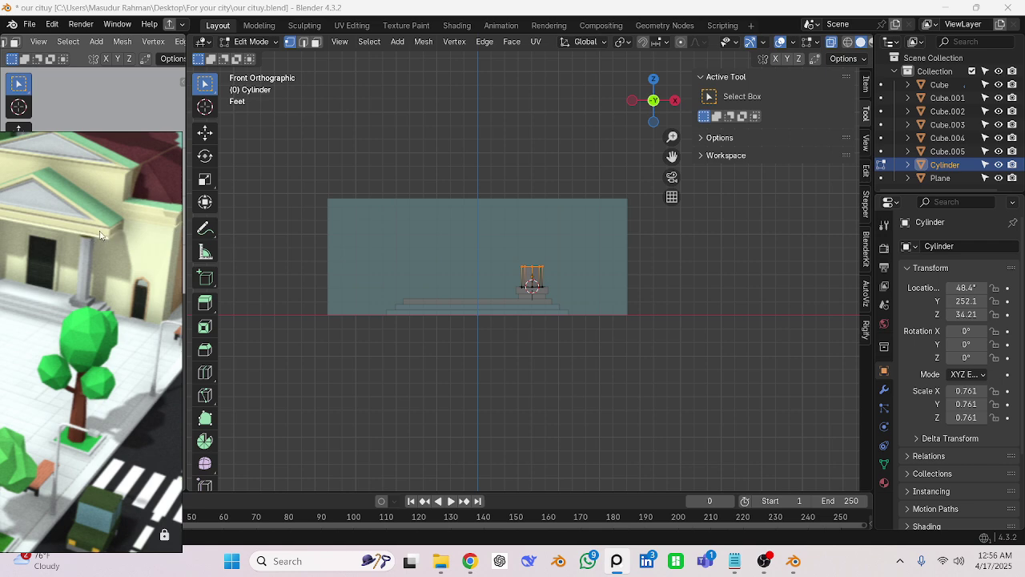
{"action": "scroll", "coordinate": [569, 273], "scroll_direction": "up", "scroll_amount": 2}
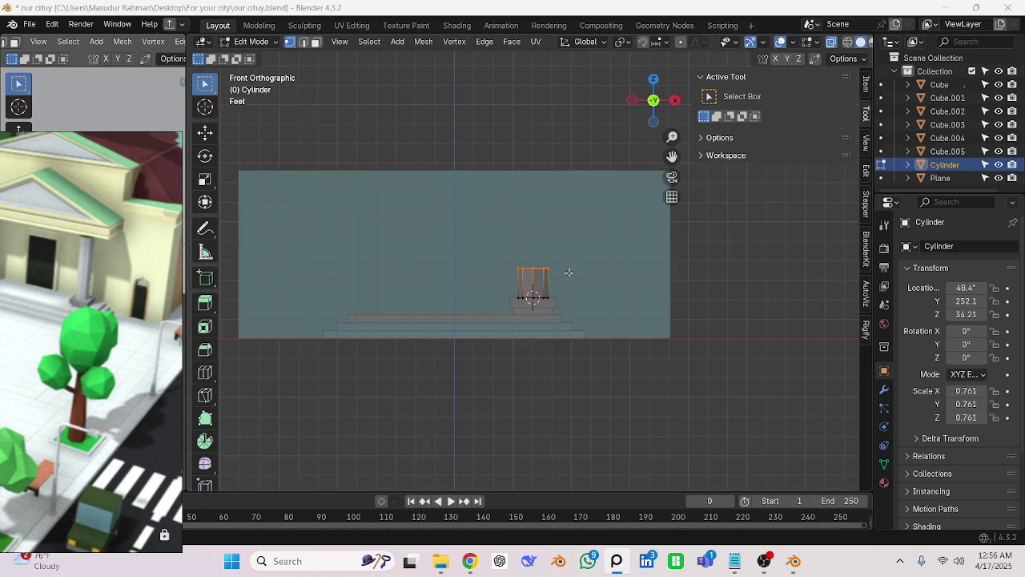
Raise the cylinder's top vertices 39.431" along Z to lengthen the column shaft to nearly the building's height.
{"action": "key", "text": "ctrl+r"}
{"action": "left_click", "coordinate": [550, 266]}
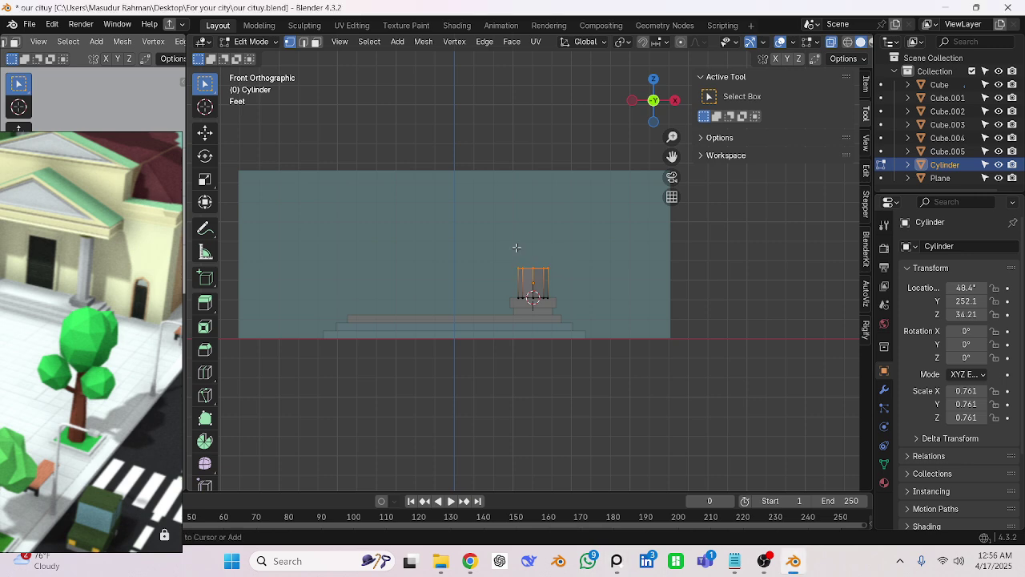
{"action": "key", "text": "g"}
{"action": "key", "text": "z"}
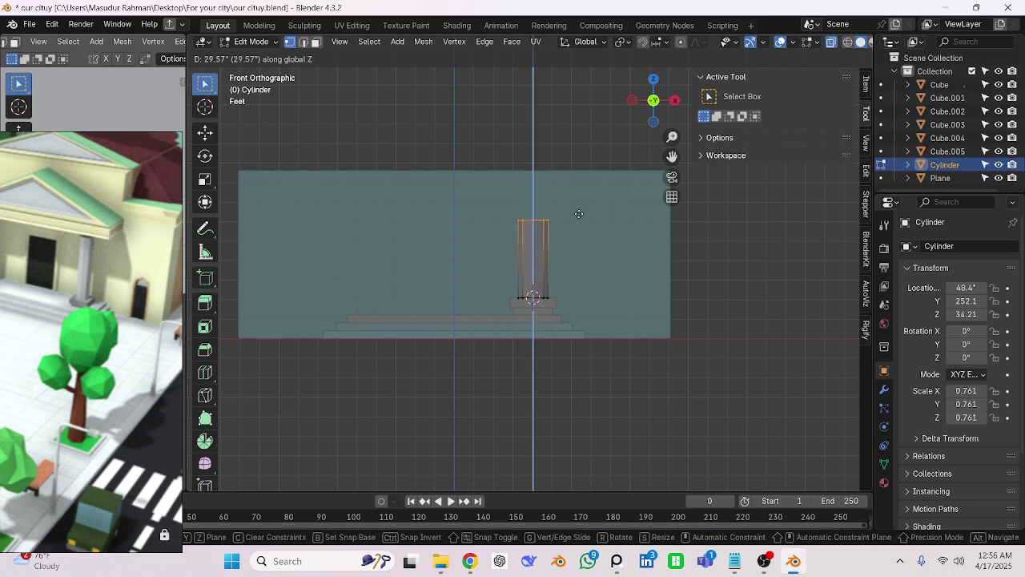
{"action": "left_click", "coordinate": [578, 206]}
{"action": "scroll", "coordinate": [577, 205], "scroll_direction": "down", "scroll_amount": 1}
{"action": "scroll", "coordinate": [577, 205], "scroll_direction": "down", "scroll_amount": 3}
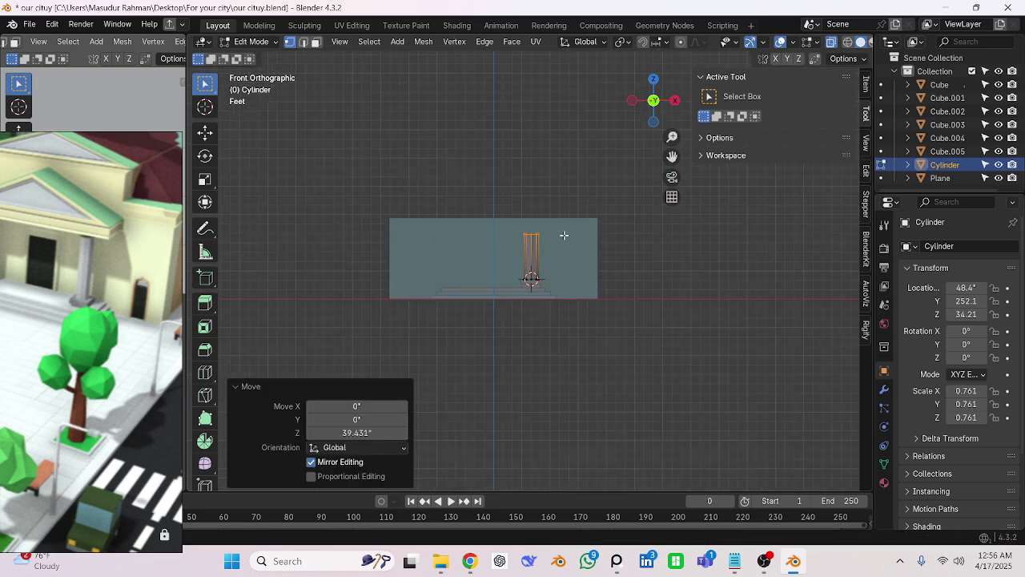
Return to Object Mode, deselect the shaft and turn off X-ray to view the column in perspective.
{"action": "key", "text": "Tab"}
{"action": "left_click", "coordinate": [594, 341]}
{"action": "key", "text": "alt+z"}
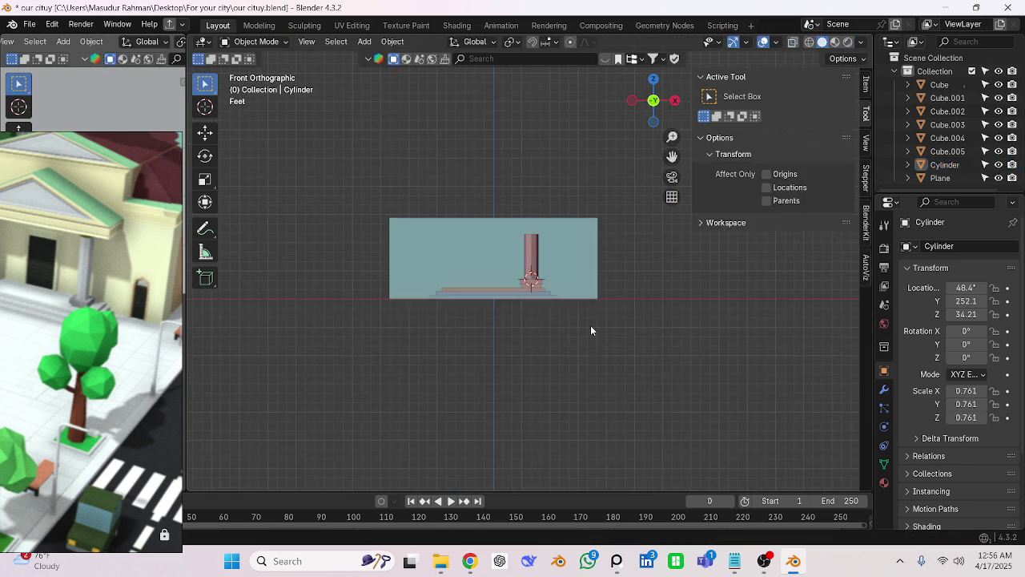
{"action": "middle_click_drag", "start_coordinate": [590, 325], "coordinate": [548, 326]}
{"action": "scroll", "coordinate": [538, 343], "scroll_direction": "up", "scroll_amount": 5}
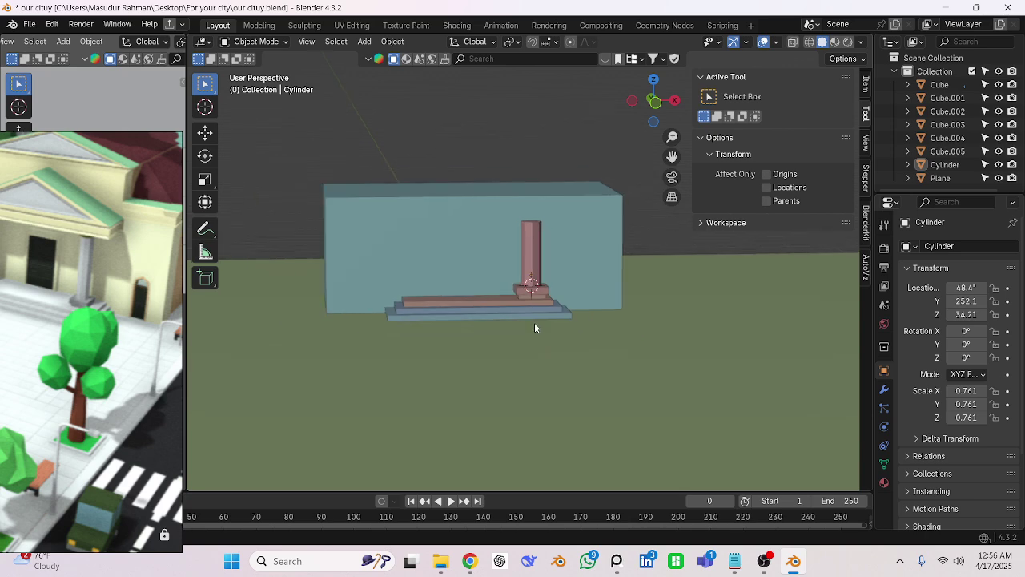
Select both base tiers and the octagonal shaft, and duplicate the complete column in place.
{"action": "scroll", "coordinate": [534, 322], "scroll_direction": "up", "scroll_amount": 3}
{"action": "left_click", "coordinate": [508, 343]}
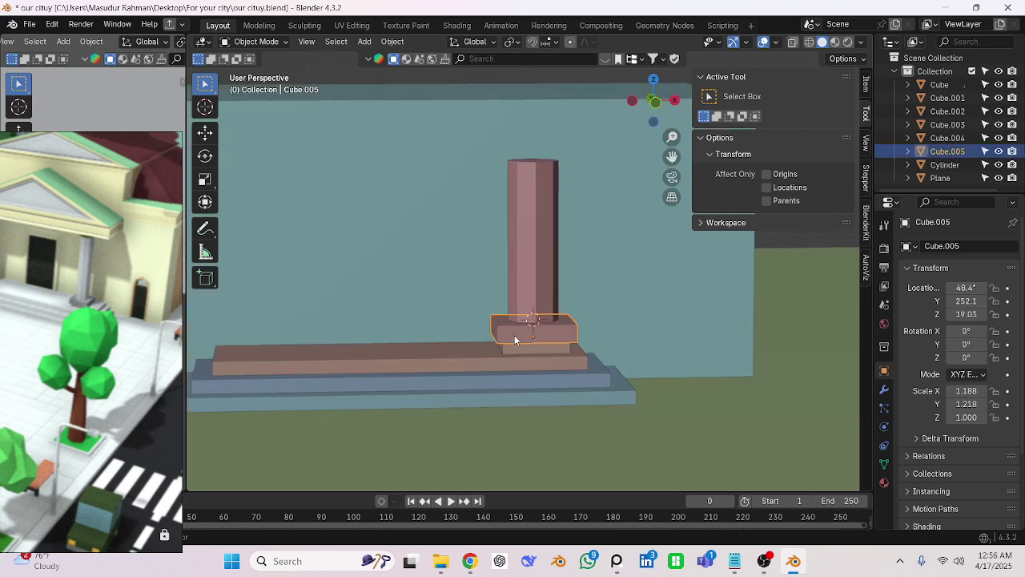
{"action": "left_click", "coordinate": [514, 348], "text": "shift"}
{"action": "left_click", "coordinate": [531, 256], "text": "shift"}
{"action": "key", "text": "KP_1"}
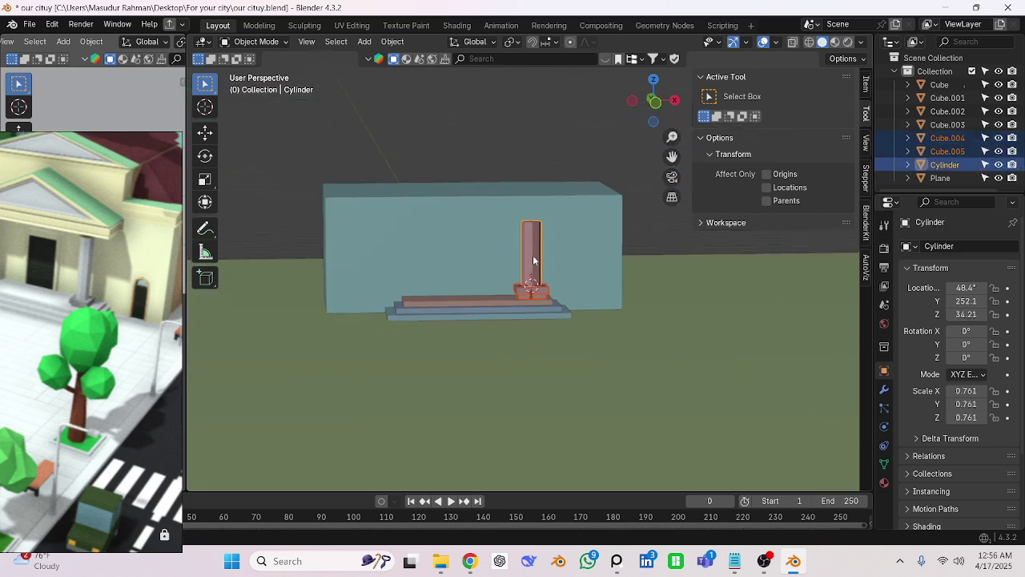
{"action": "scroll", "coordinate": [539, 293], "scroll_direction": "up", "scroll_amount": 2}
{"action": "scroll", "coordinate": [541, 294], "scroll_direction": "up", "scroll_amount": 1}
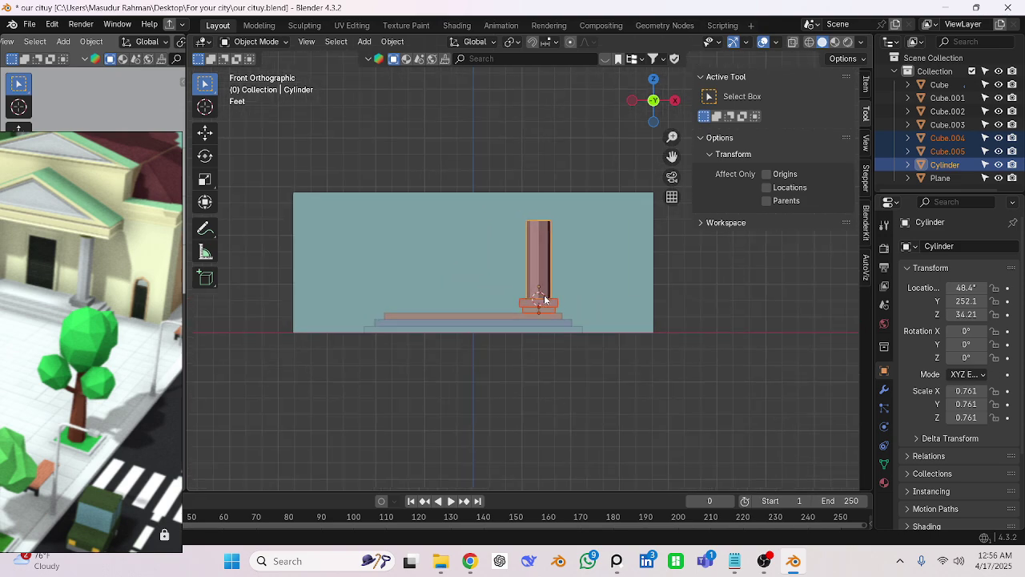
{"action": "key", "text": "shift+d"}
{"action": "right_click", "coordinate": [544, 300]}
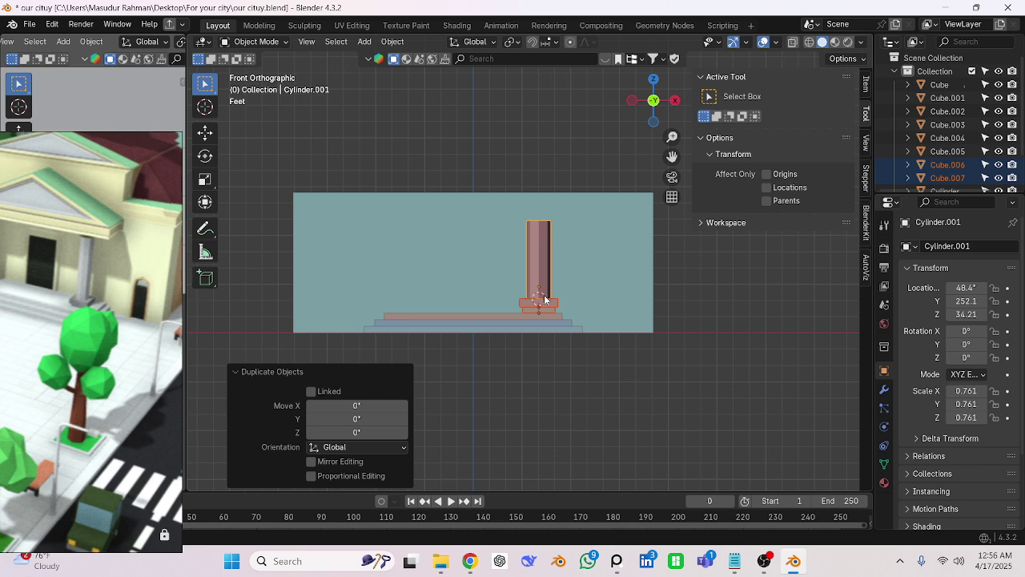
Move the duplicated column -80.045" along X to the opposite side of the top entrance step.
{"action": "key", "text": "g"}
{"action": "key", "text": "x"}
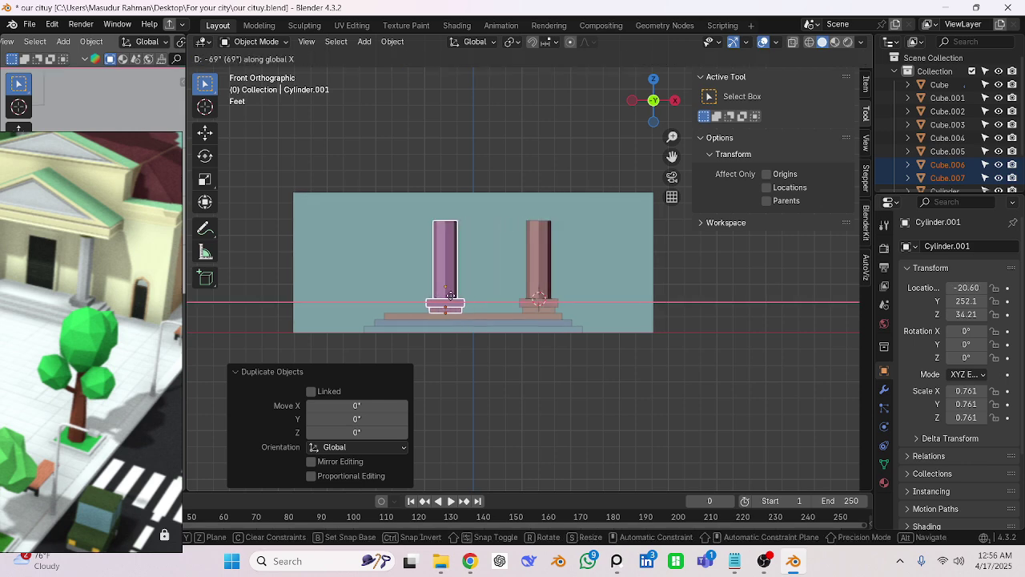
{"action": "left_click", "coordinate": [437, 305]}
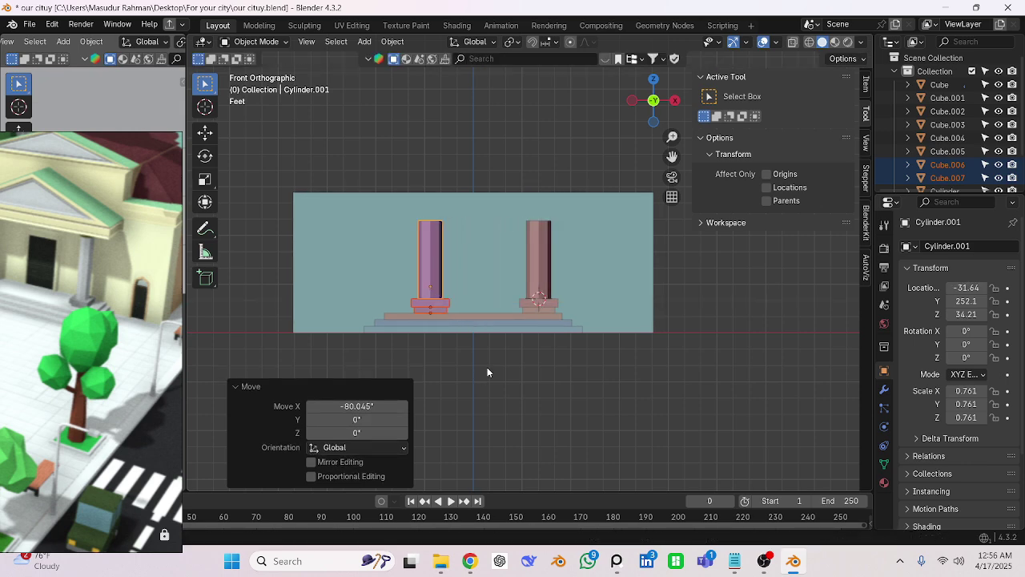
{"action": "middle_click_drag", "start_coordinate": [487, 371], "coordinate": [499, 328]}
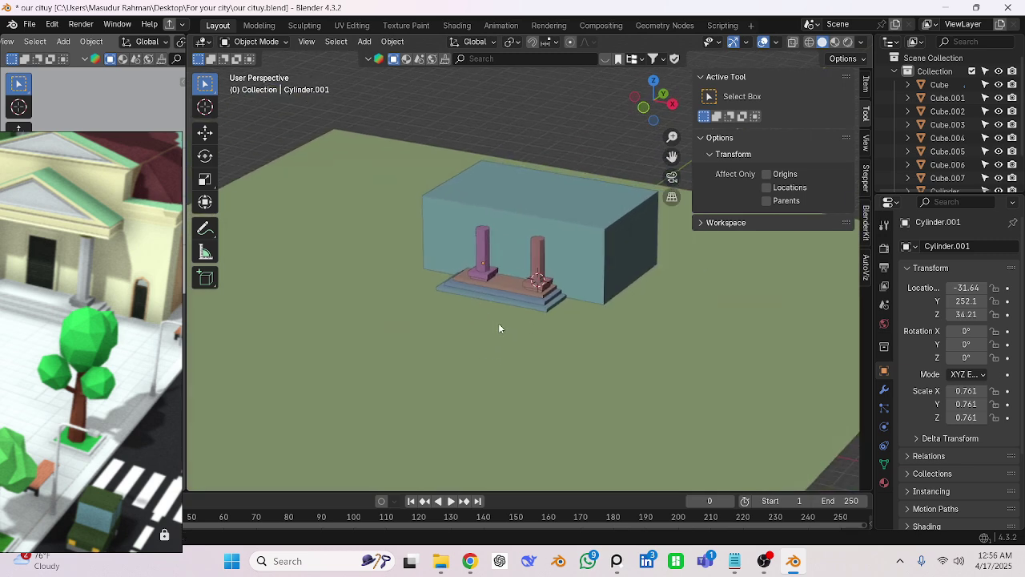
Set the viewport shading color to Single and examine the two columns on the steps from several angles.
{"action": "left_click", "coordinate": [860, 41]}
{"action": "left_click", "coordinate": [800, 254]}
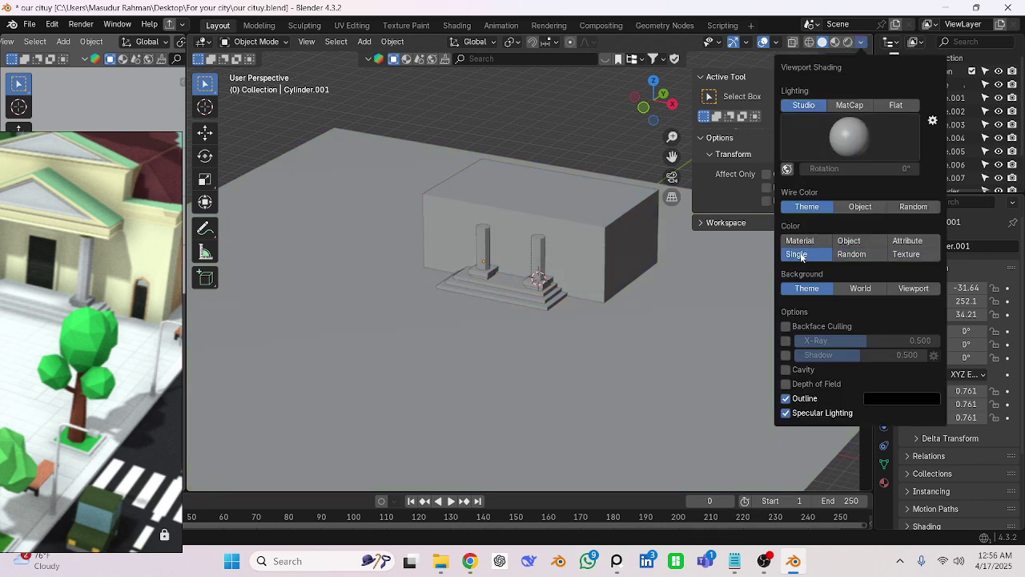
{"action": "scroll", "coordinate": [553, 160], "scroll_direction": "down", "scroll_amount": 3}
{"action": "mouse_move", "coordinate": [519, 187]}
{"action": "middle_mouse_down"}
{"action": "mouse_move", "coordinate": [474, 170]}
{"action": "mouse_move", "coordinate": [507, 156]}
{"action": "middle_mouse_up"}
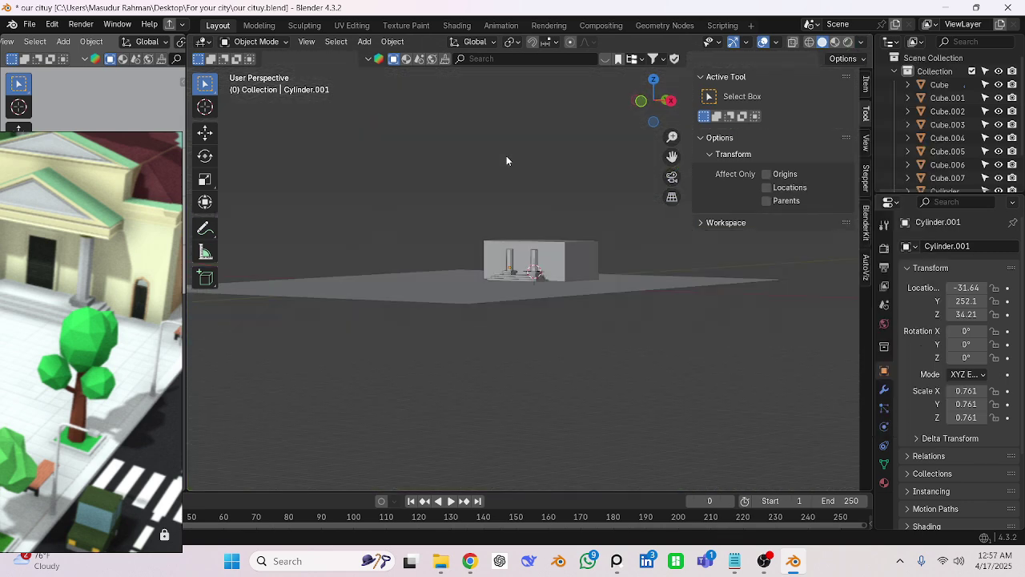
{"action": "scroll", "coordinate": [507, 160], "scroll_direction": "up", "scroll_amount": 5}
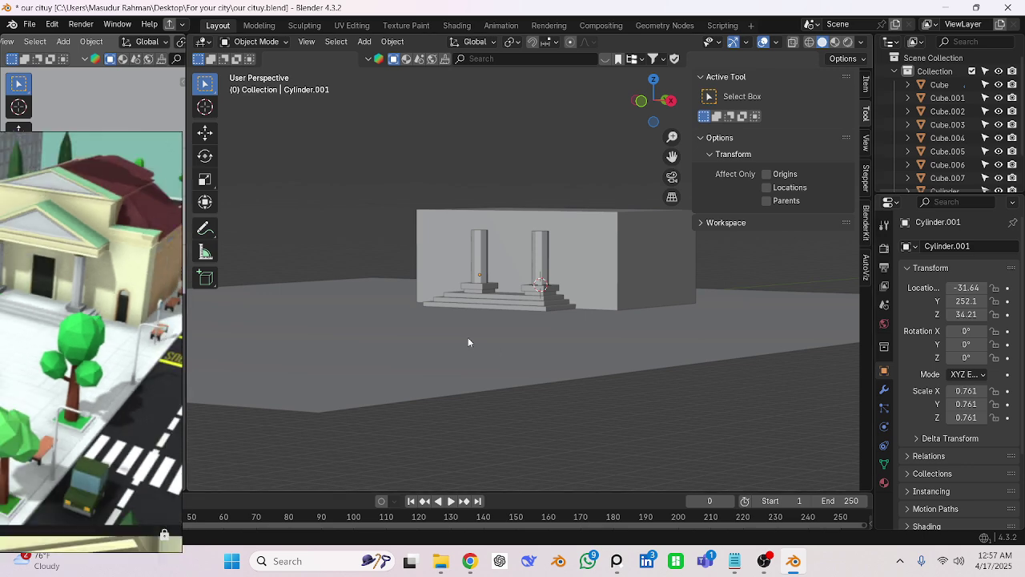
{"action": "scroll", "coordinate": [480, 333], "scroll_direction": "up", "scroll_amount": 5}
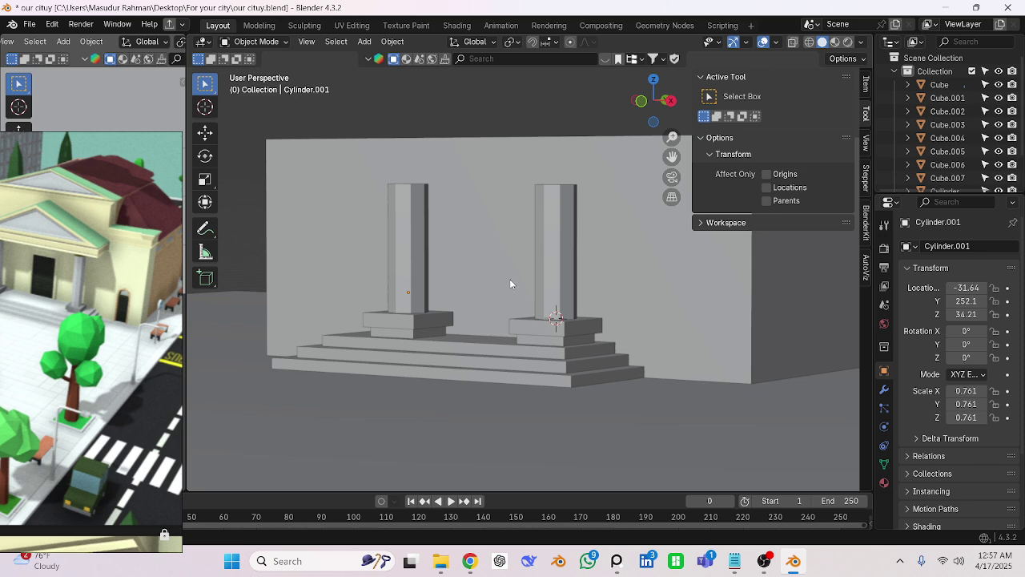
{"action": "scroll", "coordinate": [510, 282], "scroll_direction": "down", "scroll_amount": 6}
{"action": "middle_click_drag", "start_coordinate": [509, 281], "coordinate": [597, 293]}
{"action": "scroll", "coordinate": [549, 314], "scroll_direction": "up", "scroll_amount": 3}
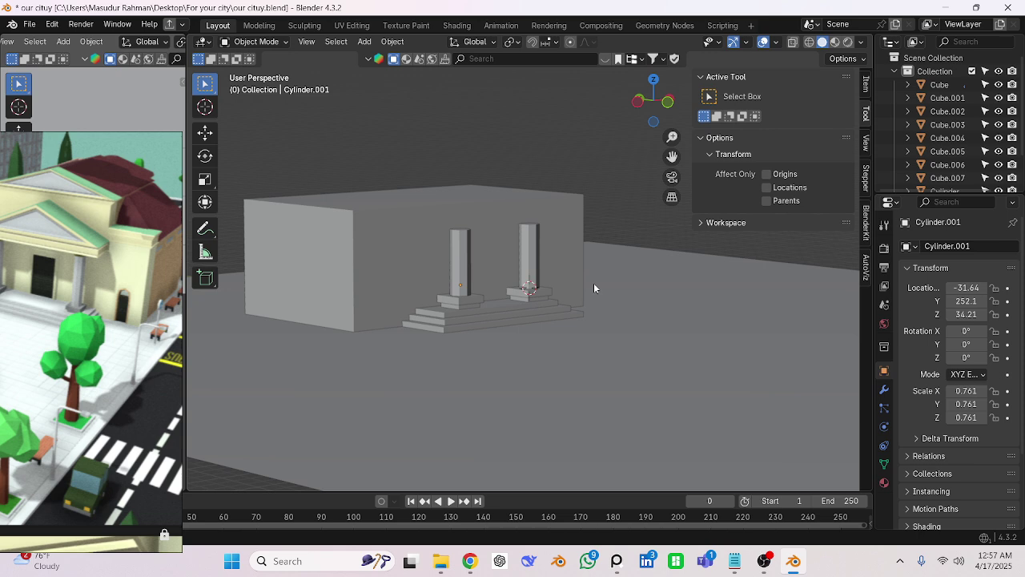
Undo the column's move and duplication, and clear the remaining selection.
{"action": "key", "text": "ctrl+z"}
{"action": "key", "text": "ctrl+z"}
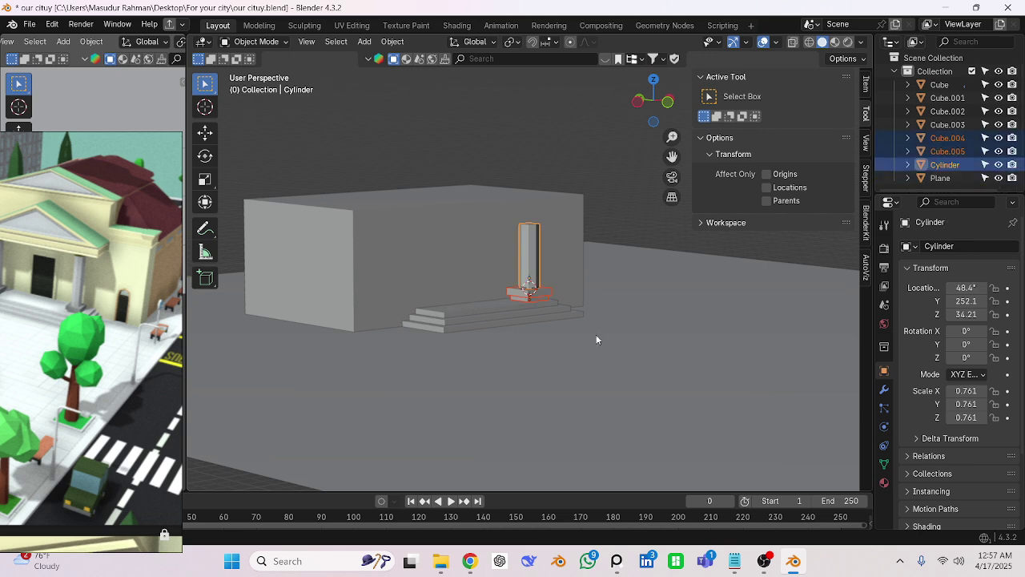
{"action": "key", "text": "ctrl+z"}
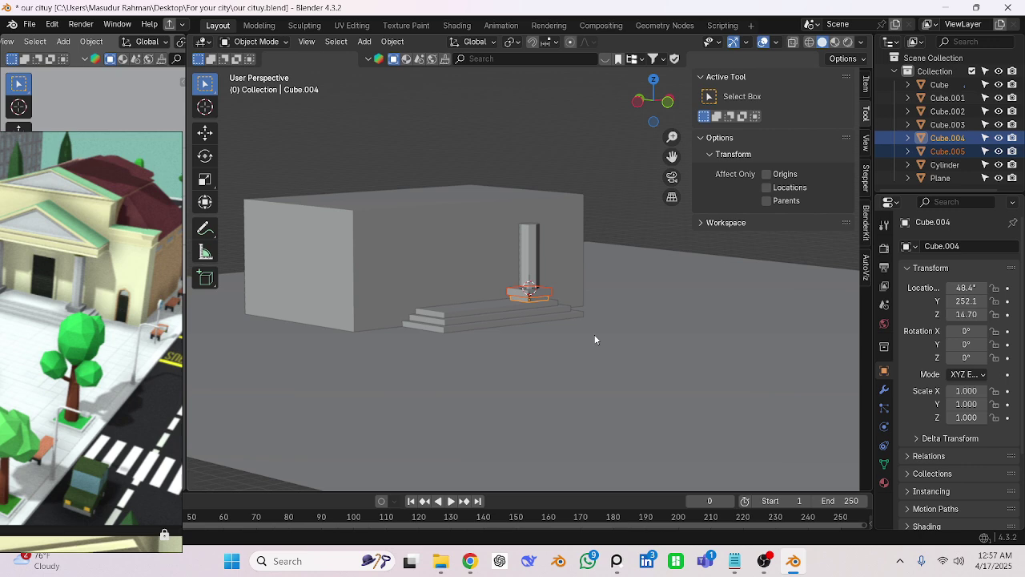
{"action": "key", "text": "KP_1"}
{"action": "scroll", "coordinate": [542, 311], "scroll_direction": "down", "scroll_amount": 2}
{"action": "left_click", "coordinate": [513, 326]}
{"action": "middle_click_drag", "start_coordinate": [513, 326], "coordinate": [531, 314]}
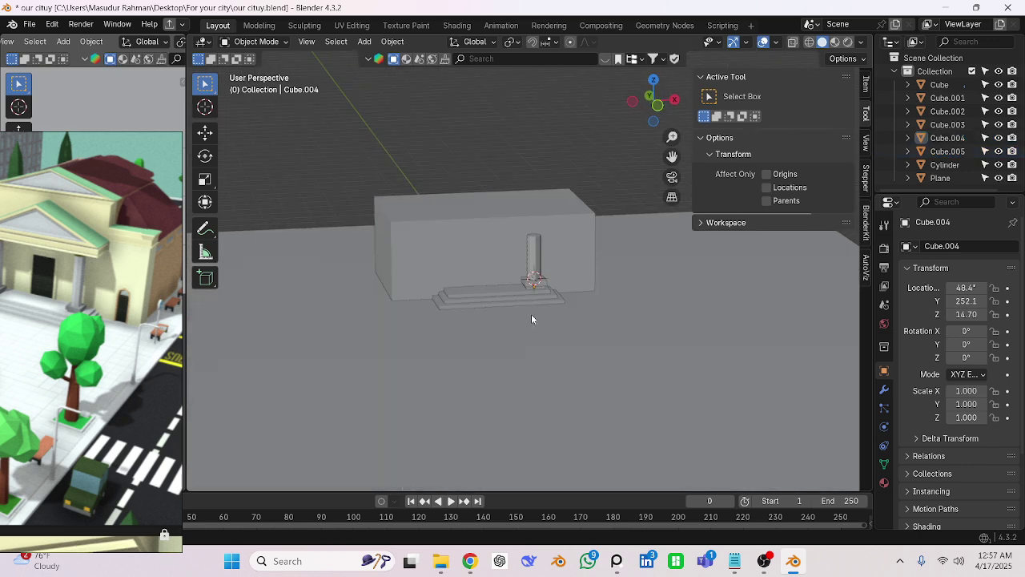
Check the column's separate parts by selecting its base tiers and shaft one at a time.
{"action": "scroll", "coordinate": [532, 318], "scroll_direction": "up", "scroll_amount": 7}
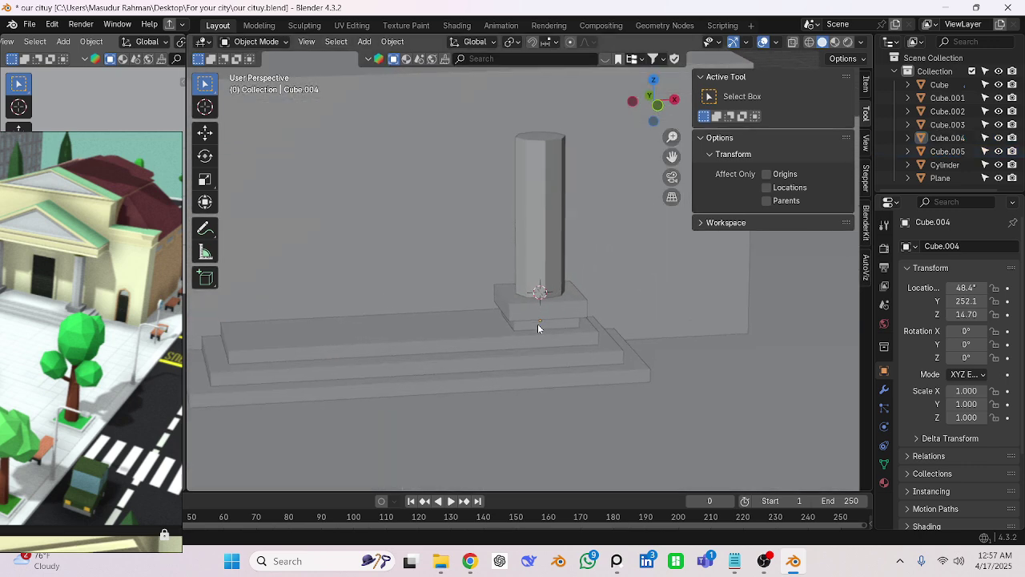
{"action": "left_click", "coordinate": [538, 324]}
{"action": "left_click", "coordinate": [539, 257]}
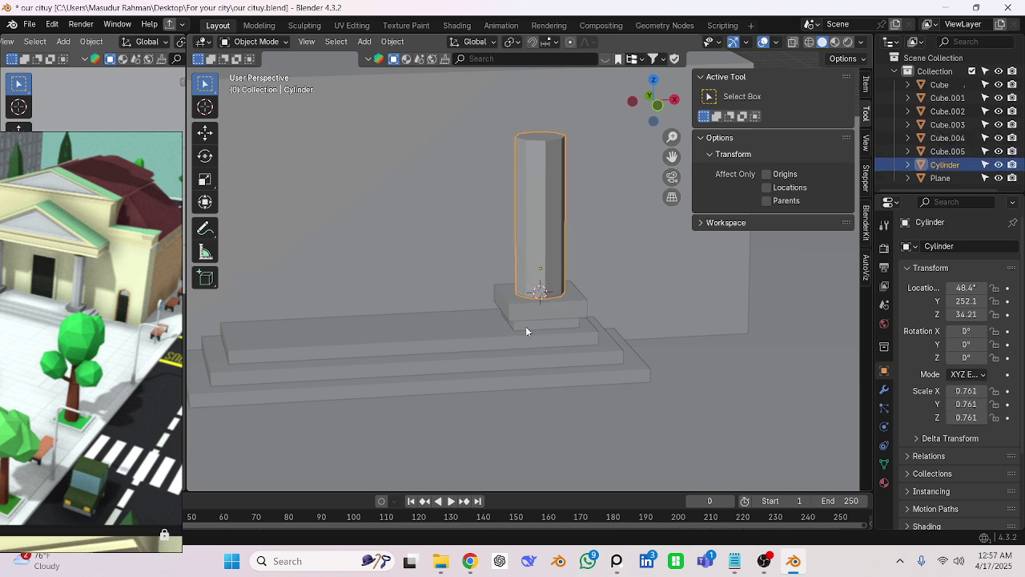
{"action": "left_click", "coordinate": [526, 319]}
{"action": "left_click", "coordinate": [534, 308]}
{"action": "left_click", "coordinate": [543, 267]}
{"action": "scroll", "coordinate": [542, 264], "scroll_direction": "down", "scroll_amount": 3}
{"action": "middle_click_drag", "start_coordinate": [542, 264], "coordinate": [557, 338]}
{"action": "scroll", "coordinate": [558, 342], "scroll_direction": "up", "scroll_amount": 2}
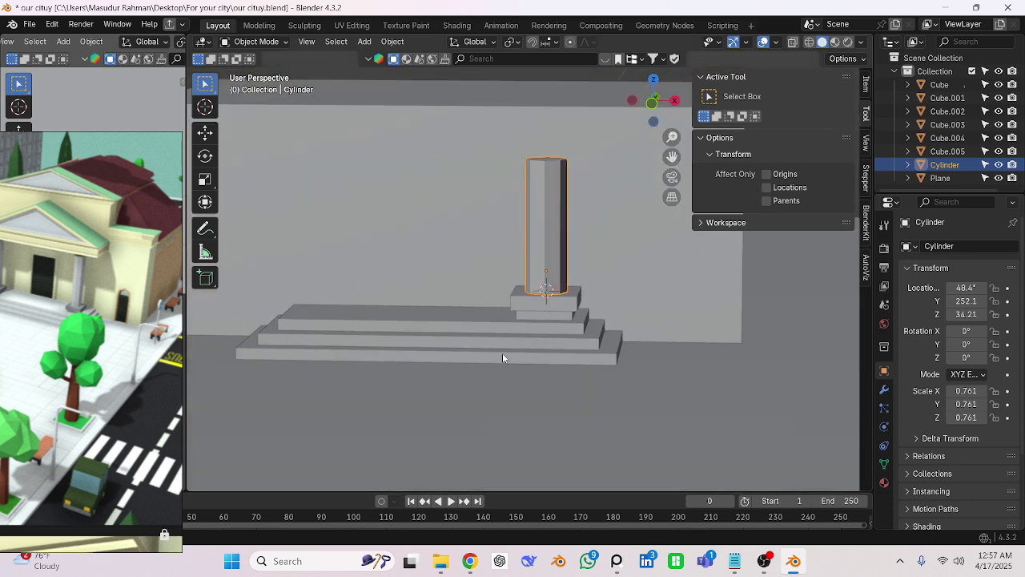
Select both base tiers and the octagonal shaft, and join them into a single column object.
{"action": "left_click", "coordinate": [546, 301]}
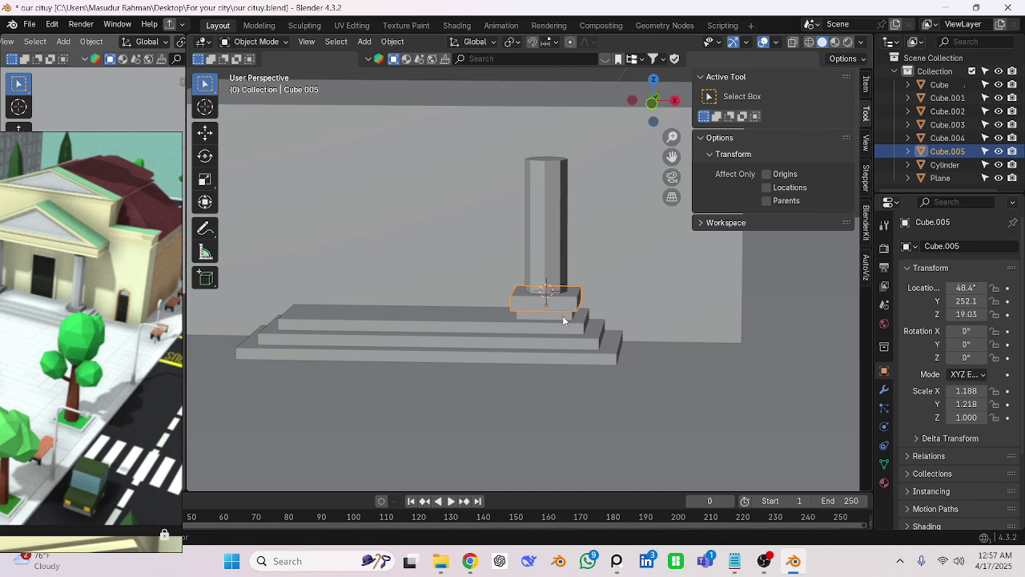
{"action": "left_click", "coordinate": [561, 317]}
{"action": "left_click", "coordinate": [565, 298], "text": "shift"}
{"action": "left_click", "coordinate": [540, 244], "text": "shift"}
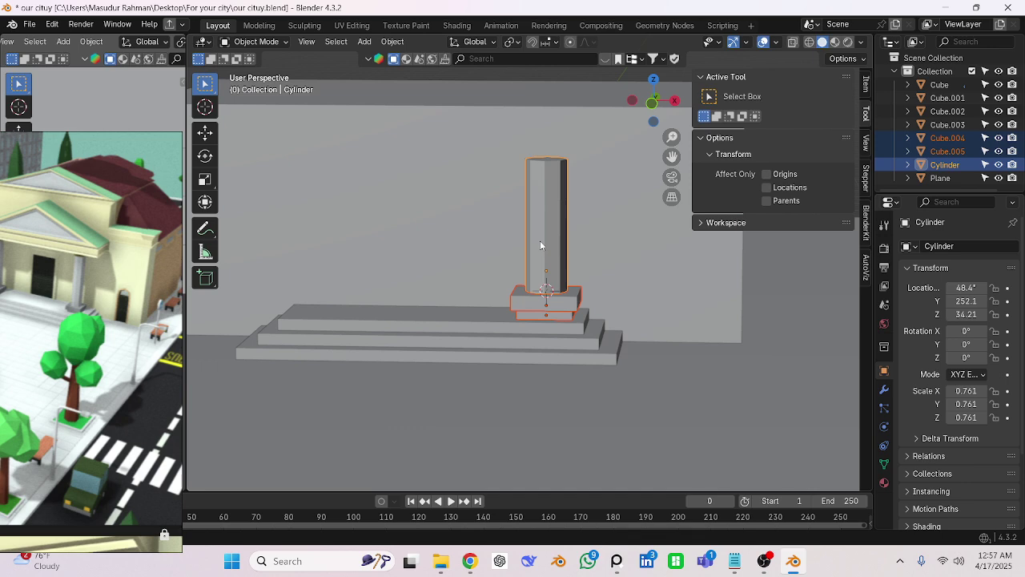
{"action": "key", "text": "ctrl+j"}
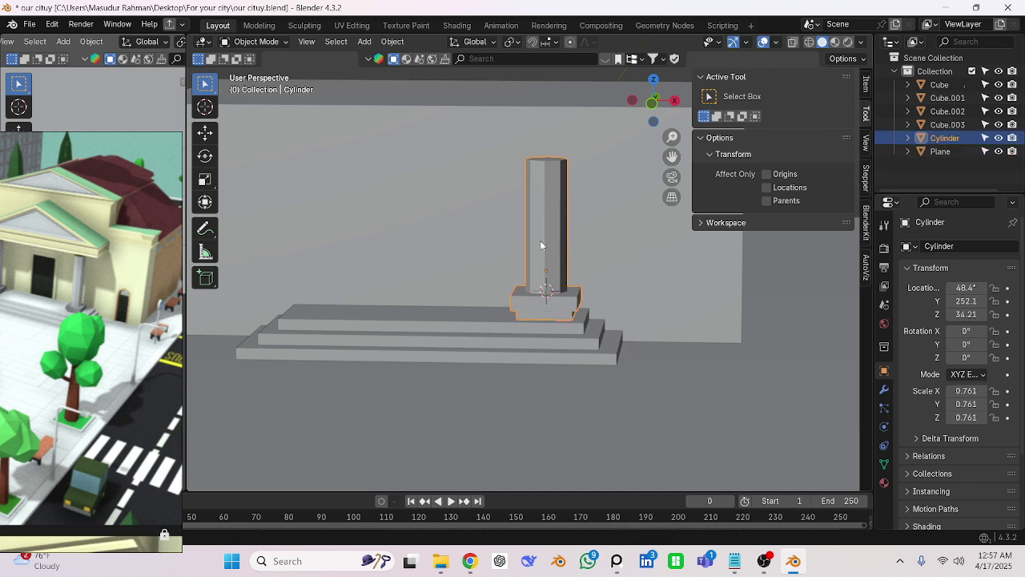
{"action": "left_click", "coordinate": [540, 240]}
{"action": "left_click", "coordinate": [562, 274]}
{"action": "key", "text": "g"}
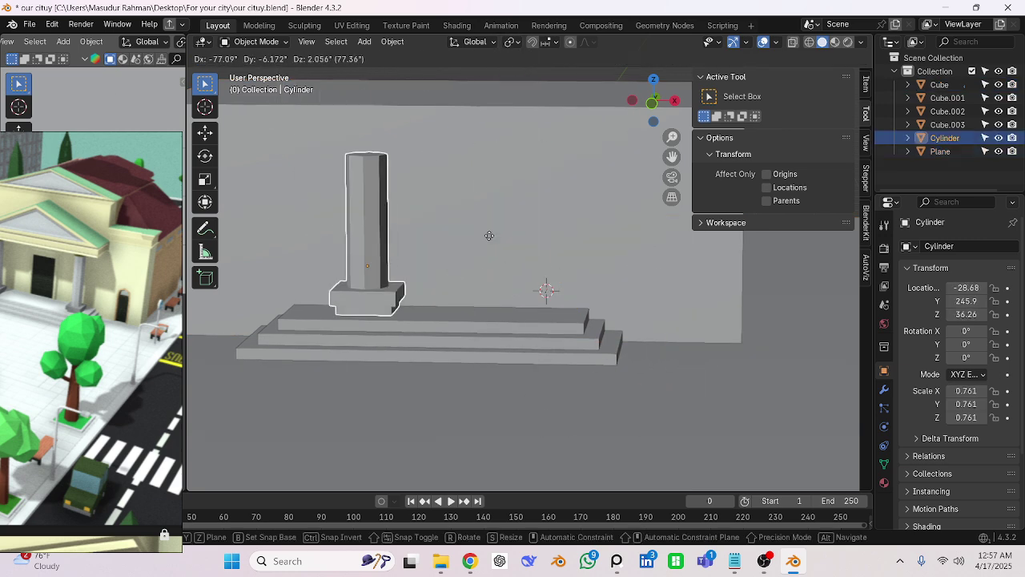
{"action": "left_click", "coordinate": [537, 243]}
Examine the location, scale and dimension values of the building block and the joined column.
{"action": "scroll", "coordinate": [543, 246], "scroll_direction": "down", "scroll_amount": 6}
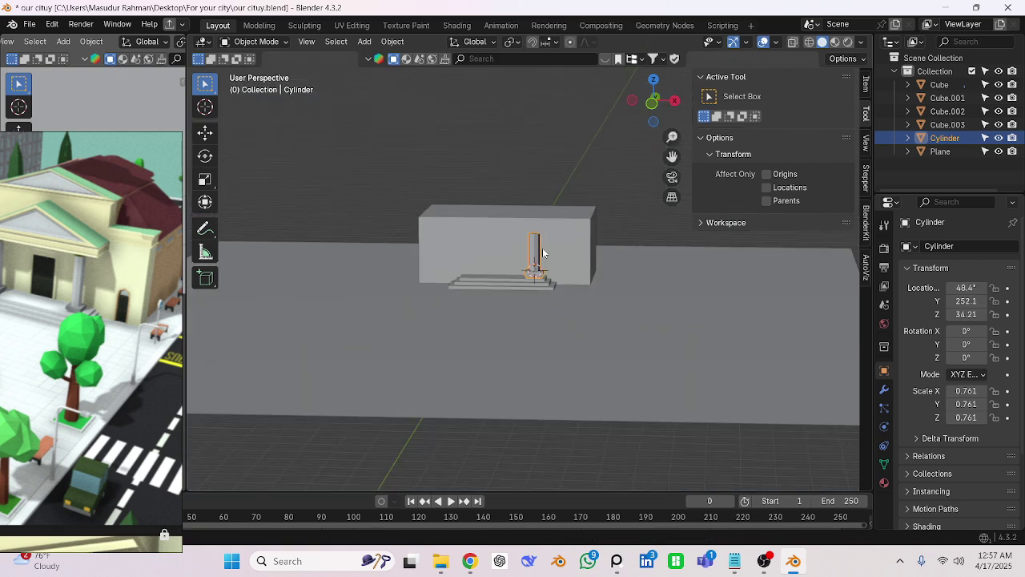
{"action": "key", "text": "alt+a"}
{"action": "scroll", "coordinate": [553, 259], "scroll_direction": "up", "scroll_amount": 2}
{"action": "scroll", "coordinate": [553, 261], "scroll_direction": "down", "scroll_amount": 6}
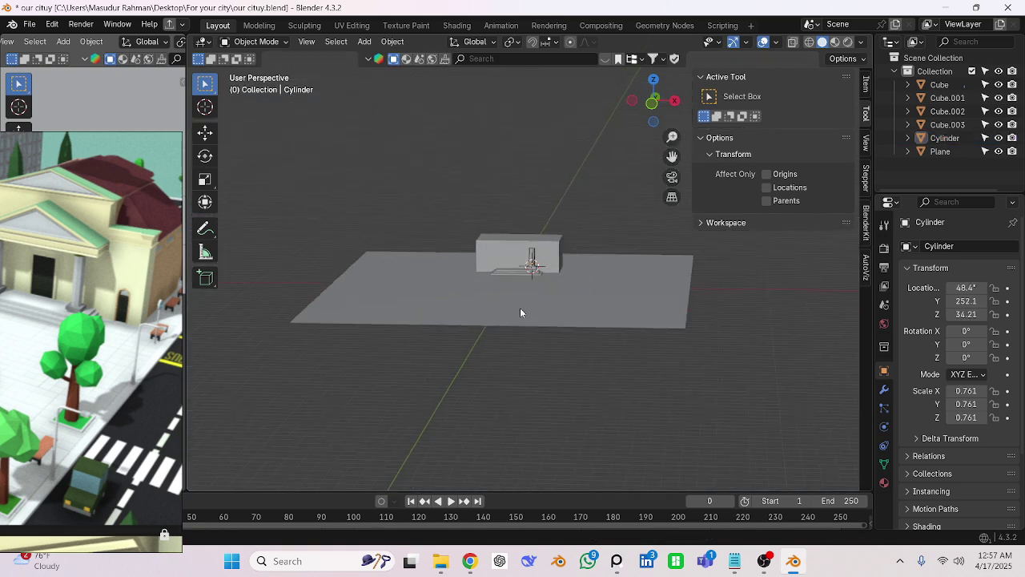
{"action": "key", "text": "KP_1"}
{"action": "scroll", "coordinate": [514, 310], "scroll_direction": "up", "scroll_amount": 4}
{"action": "key", "text": "KP_5"}
{"action": "scroll", "coordinate": [528, 297], "scroll_direction": "up", "scroll_amount": 3}
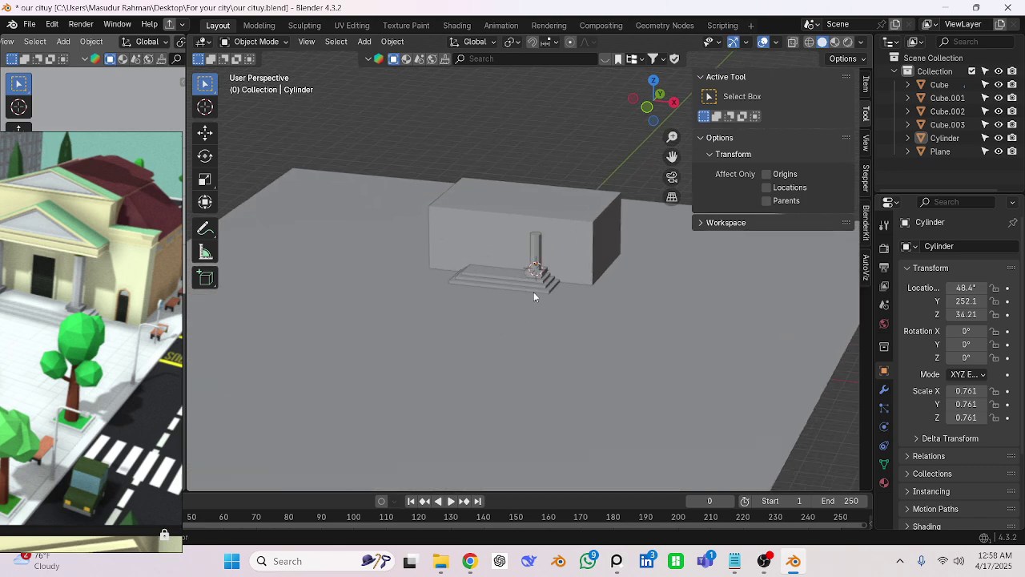
{"action": "left_click", "coordinate": [605, 217]}
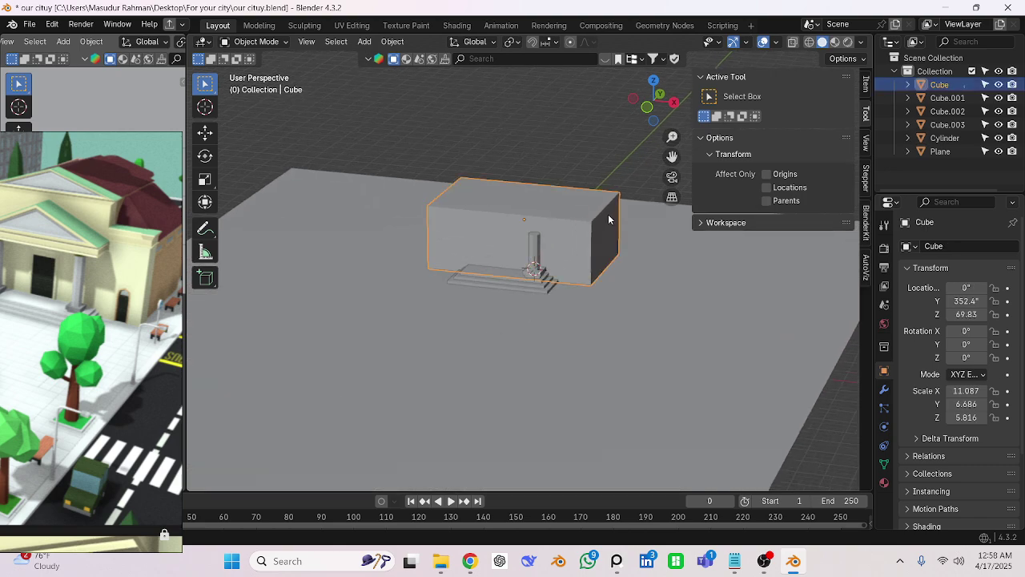
{"action": "left_click", "coordinate": [865, 87]}
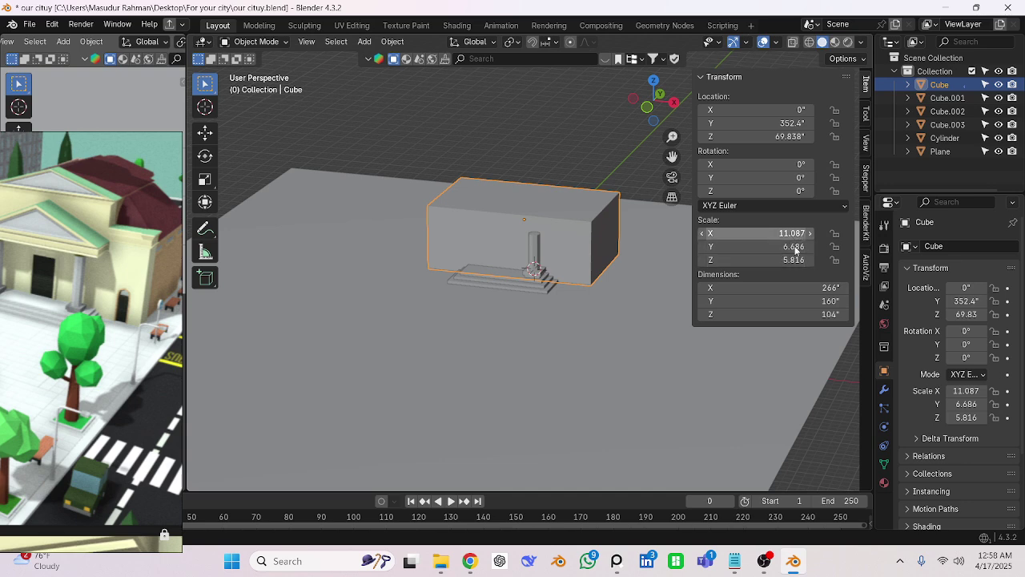
{"action": "left_click", "coordinate": [570, 168]}
{"action": "left_click", "coordinate": [530, 240]}
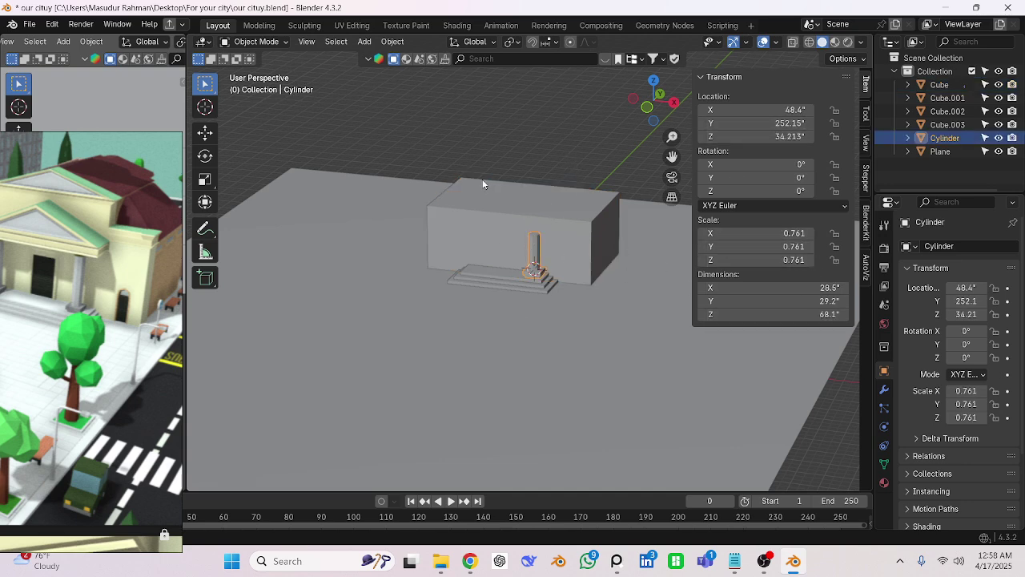
Deselect the column and save the Blender file.
{"action": "scroll", "coordinate": [463, 150], "scroll_direction": "down", "scroll_amount": 8}
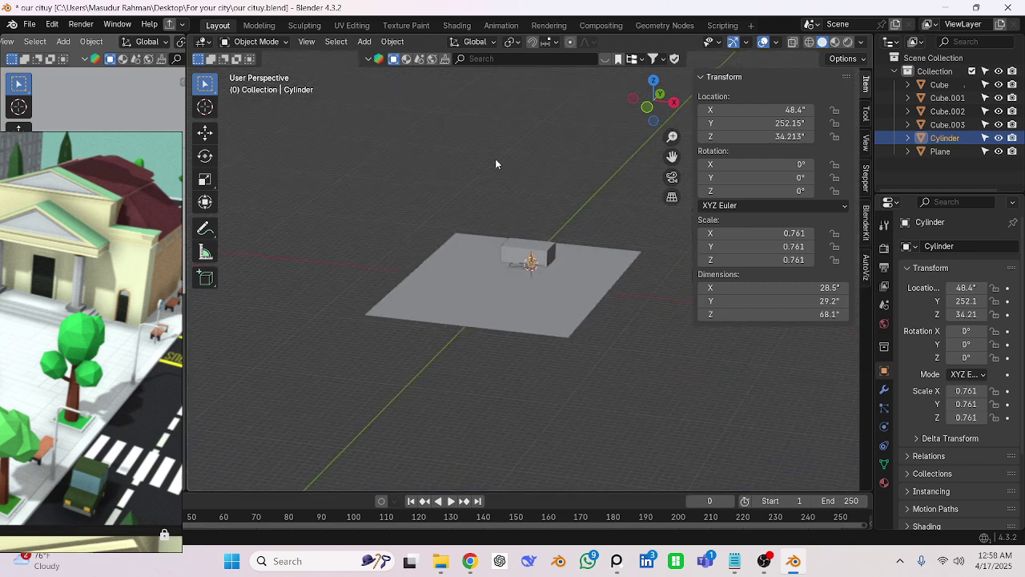
{"action": "left_click", "coordinate": [495, 164]}
{"action": "key", "text": "ctrl+s"}
{"action": "scroll", "coordinate": [536, 263], "scroll_direction": "up", "scroll_amount": 5}
{"action": "scroll", "coordinate": [498, 253], "scroll_direction": "down", "scroll_amount": 4}
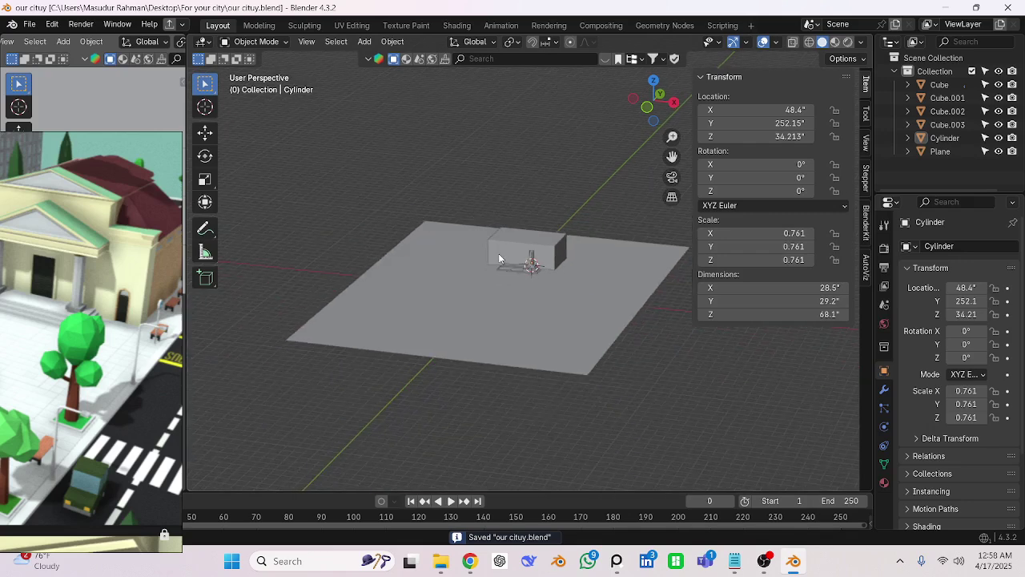
Select every object in the scene, apply all transforms and clear the selection.
{"action": "scroll", "coordinate": [499, 253], "scroll_direction": "up", "scroll_amount": 3}
{"action": "scroll", "coordinate": [499, 253], "scroll_direction": "down", "scroll_amount": 4}
{"action": "left_click_drag", "start_coordinate": [274, 198], "coordinate": [648, 373]}
{"action": "scroll", "coordinate": [598, 298], "scroll_direction": "up", "scroll_amount": 4}
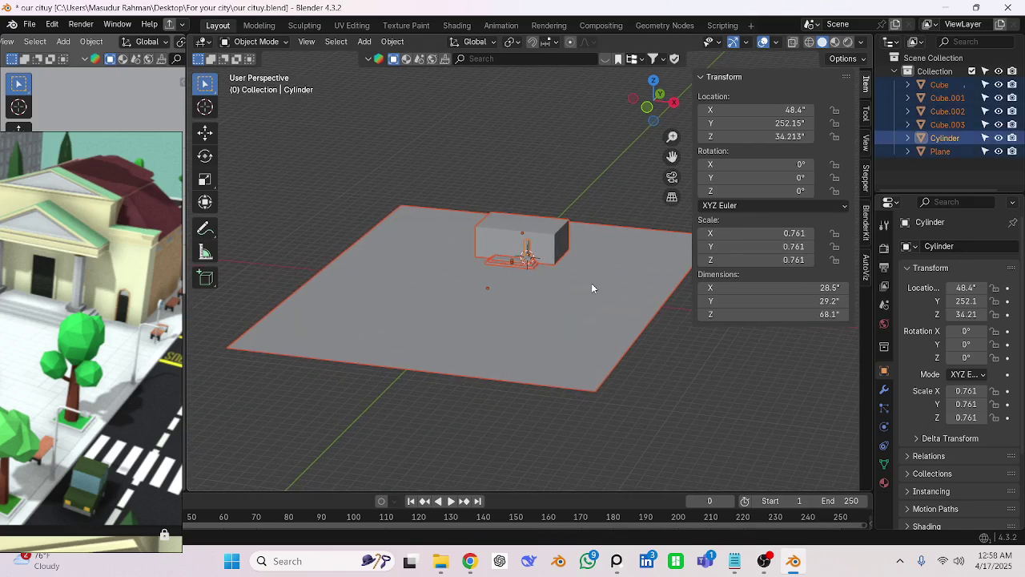
{"action": "left_click", "coordinate": [681, 442]}
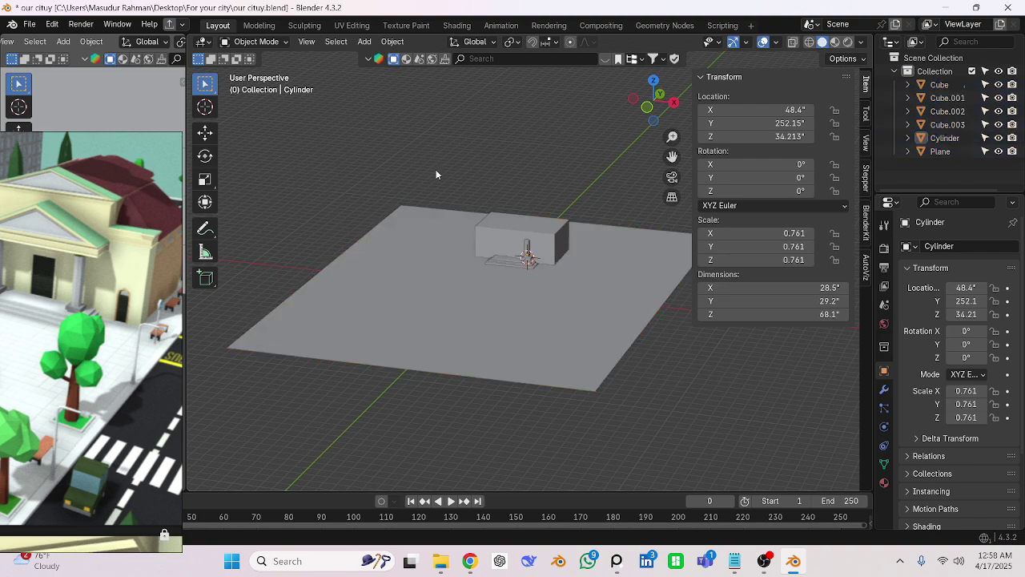
{"action": "key", "text": "a"}
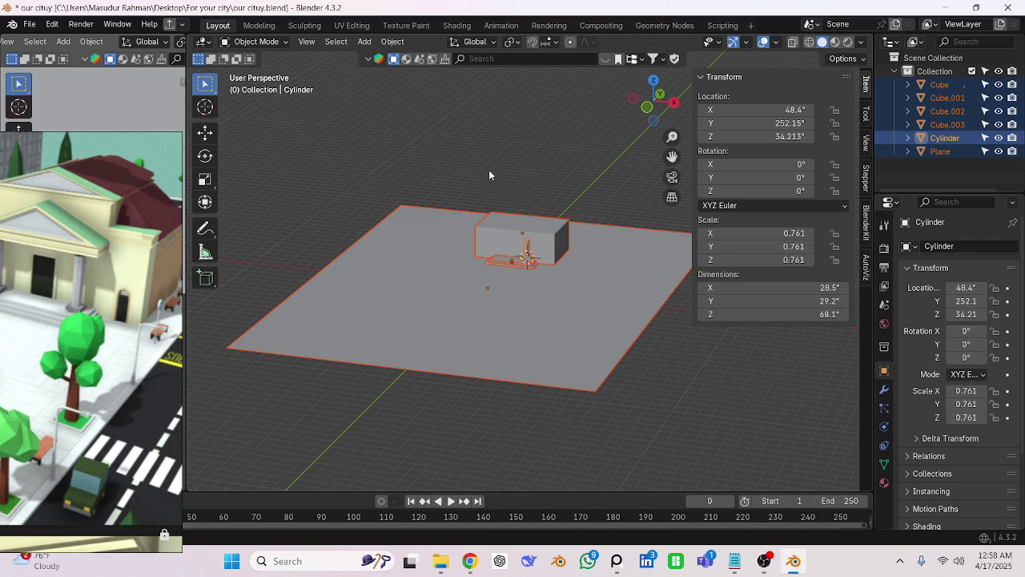
{"action": "key", "text": "ctrl+a"}
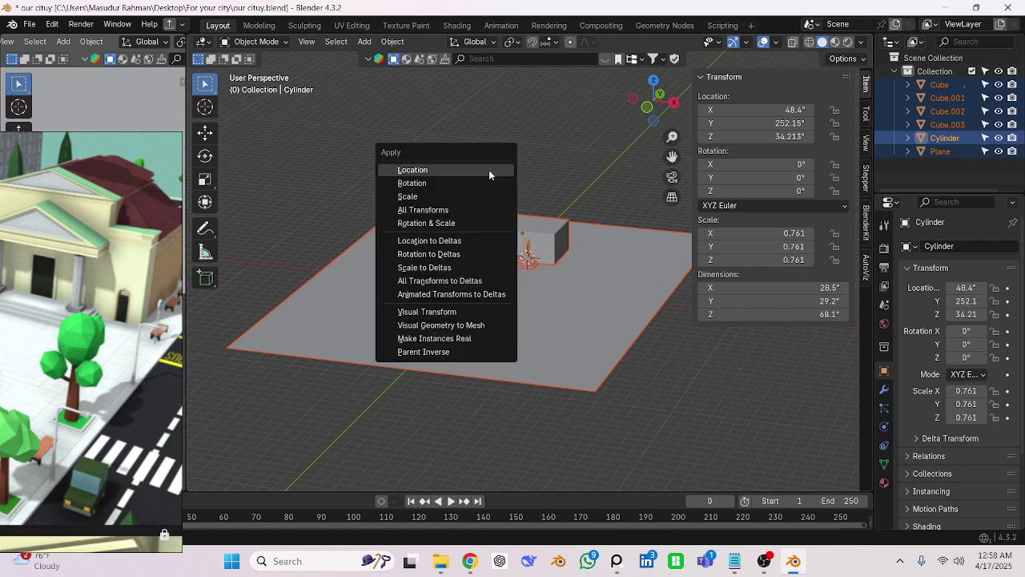
{"action": "left_click", "coordinate": [448, 211]}
{"action": "scroll", "coordinate": [496, 292], "scroll_direction": "up", "scroll_amount": 2}
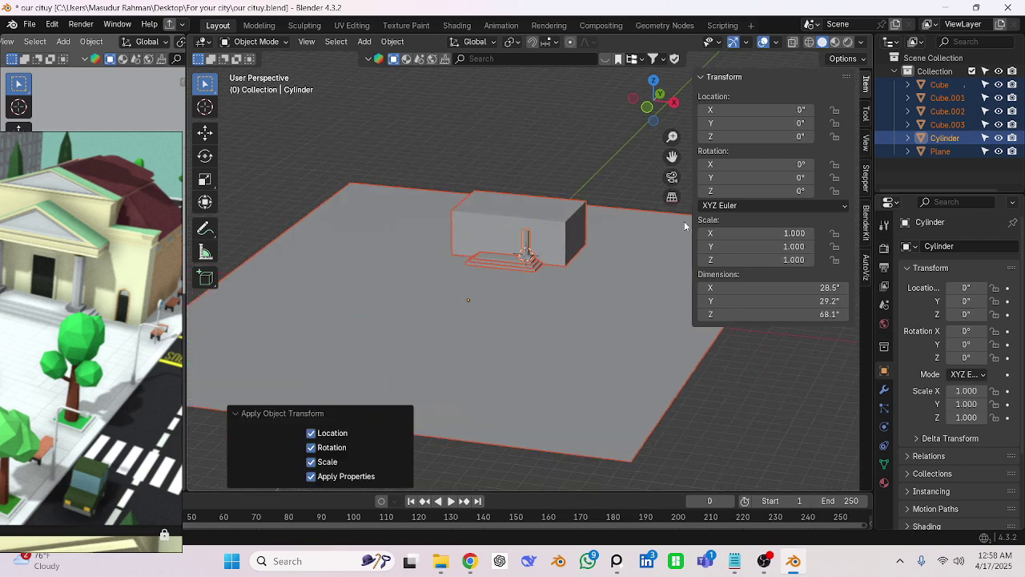
{"action": "left_click", "coordinate": [781, 404]}
{"action": "scroll", "coordinate": [564, 269], "scroll_direction": "up", "scroll_amount": 1}
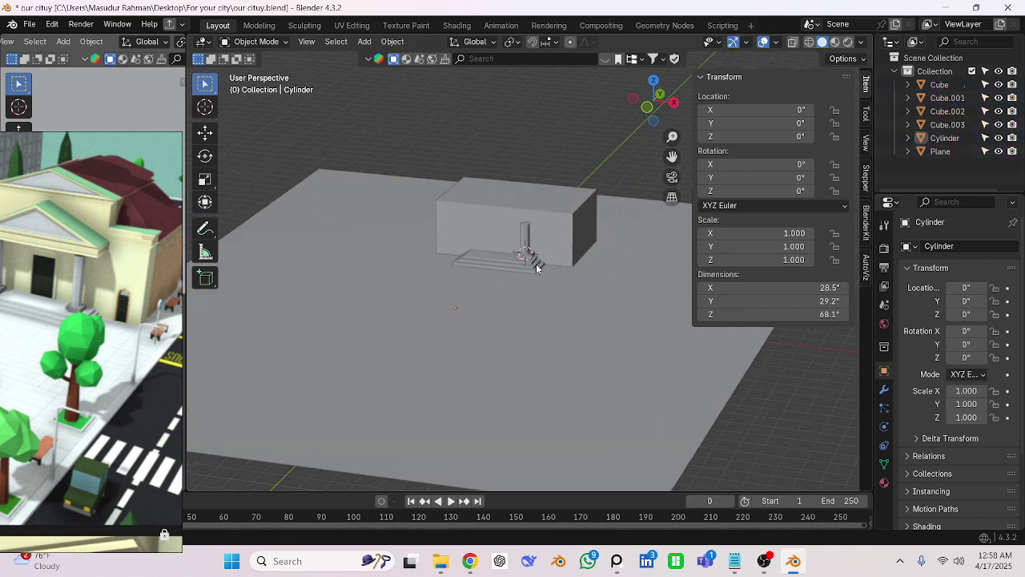
Check the joined column's applied transforms and view the deselected scene in front orthographic view.
{"action": "middle_click_drag", "start_coordinate": [565, 268], "coordinate": [476, 247]}
{"action": "scroll", "coordinate": [536, 261], "scroll_direction": "up", "scroll_amount": 2}
{"action": "scroll", "coordinate": [536, 261], "scroll_direction": "up", "scroll_amount": 3}
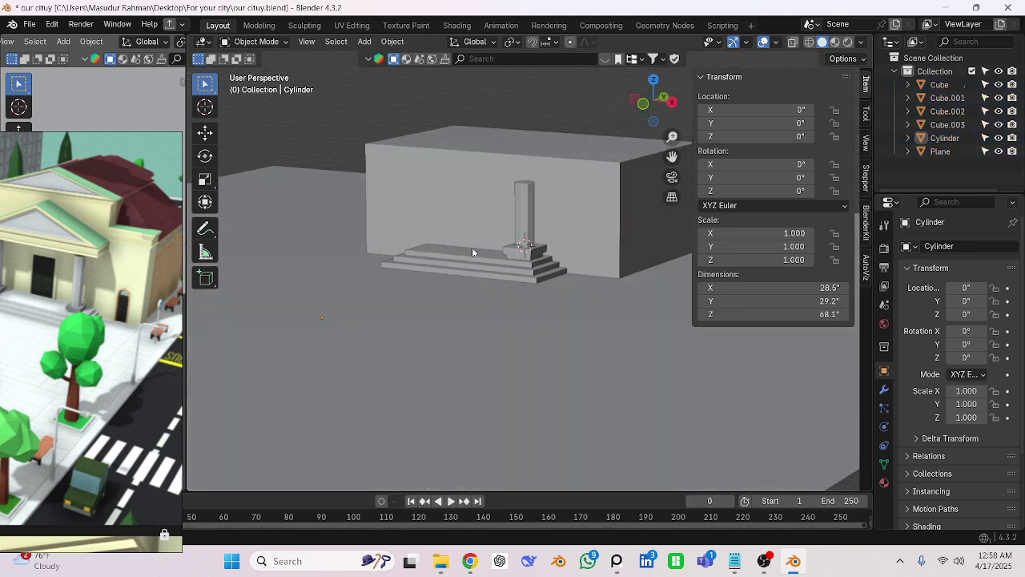
{"action": "scroll", "coordinate": [505, 232], "scroll_direction": "up", "scroll_amount": 2}
{"action": "left_click", "coordinate": [528, 186]}
{"action": "scroll", "coordinate": [539, 240], "scroll_direction": "down", "scroll_amount": 4}
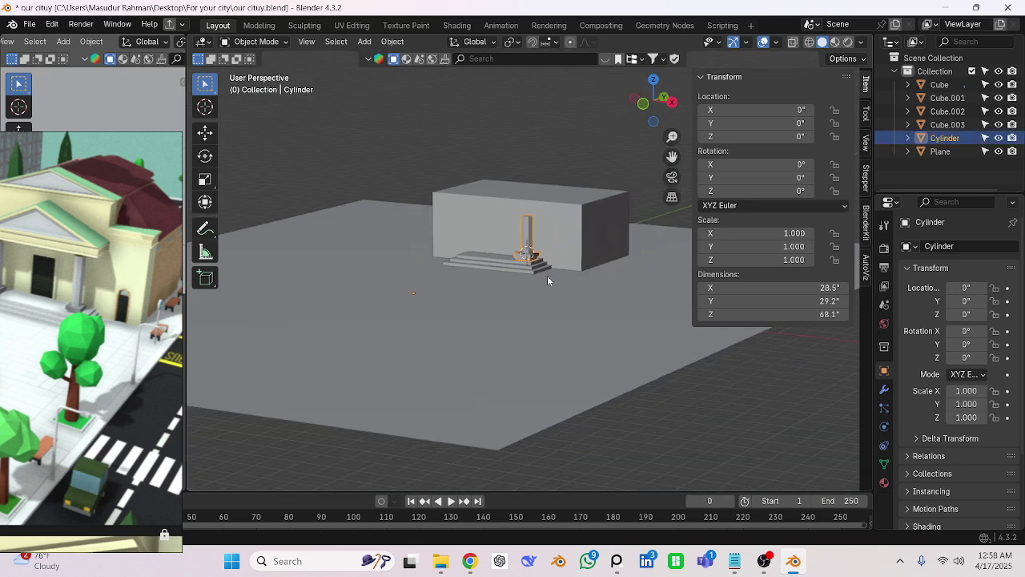
{"action": "left_click", "coordinate": [637, 439]}
{"action": "middle_click_drag", "start_coordinate": [587, 390], "coordinate": [521, 291], "text": "alt"}
{"action": "scroll", "coordinate": [521, 300], "scroll_direction": "down", "scroll_amount": 2}
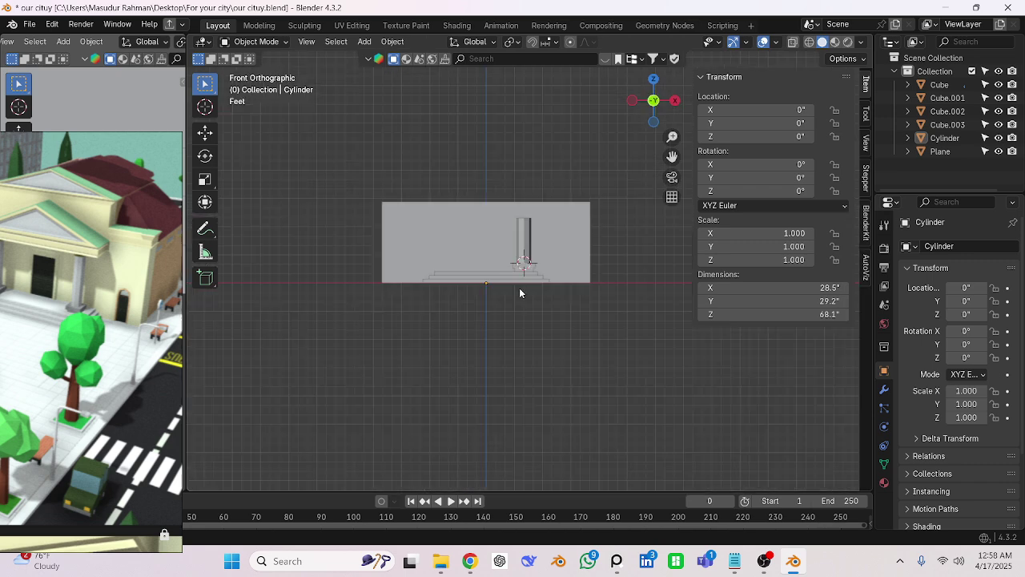
Check the applied transforms and dimensions of the building block and the lowest entrance step, ending in front orthographic view.
{"action": "scroll", "coordinate": [523, 292], "scroll_direction": "up", "scroll_amount": 3}
{"action": "scroll", "coordinate": [519, 330], "scroll_direction": "down", "scroll_amount": 1}
{"action": "mouse_move", "coordinate": [519, 331]}
{"action": "middle_mouse_down"}
{"action": "mouse_move", "coordinate": [529, 350]}
{"action": "mouse_move", "coordinate": [522, 327]}
{"action": "middle_mouse_up"}
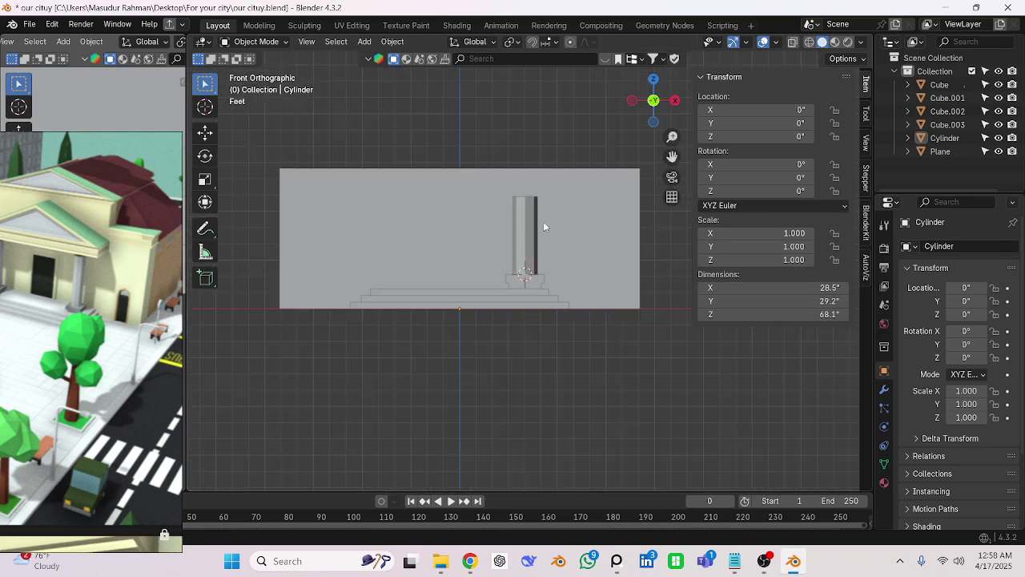
{"action": "left_click", "coordinate": [279, 235]}
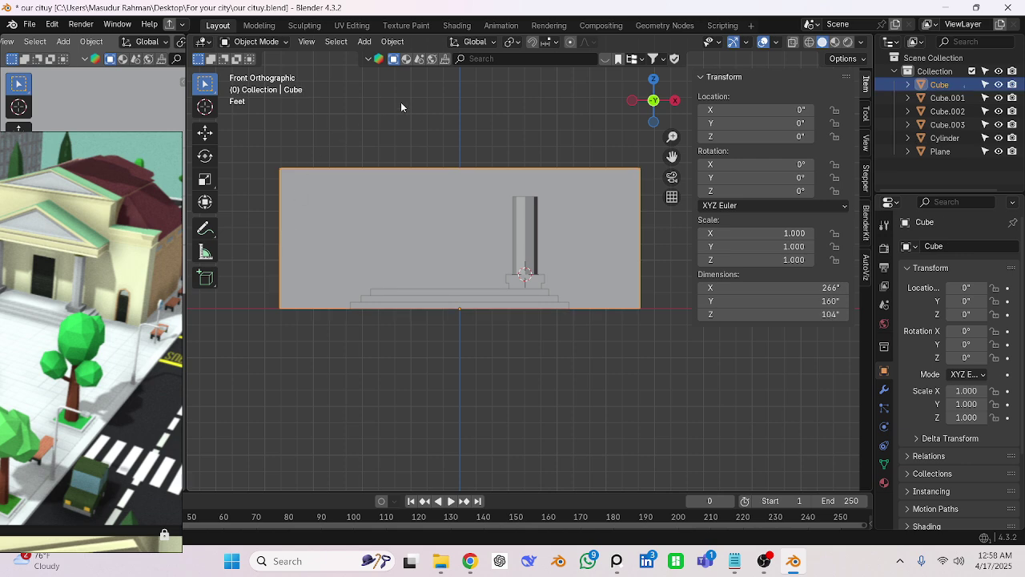
{"action": "scroll", "coordinate": [500, 293], "scroll_direction": "down", "scroll_amount": 2}
{"action": "middle_click_drag", "start_coordinate": [506, 333], "coordinate": [462, 324]}
{"action": "scroll", "coordinate": [511, 348], "scroll_direction": "up", "scroll_amount": 3}
{"action": "left_click", "coordinate": [452, 310]}
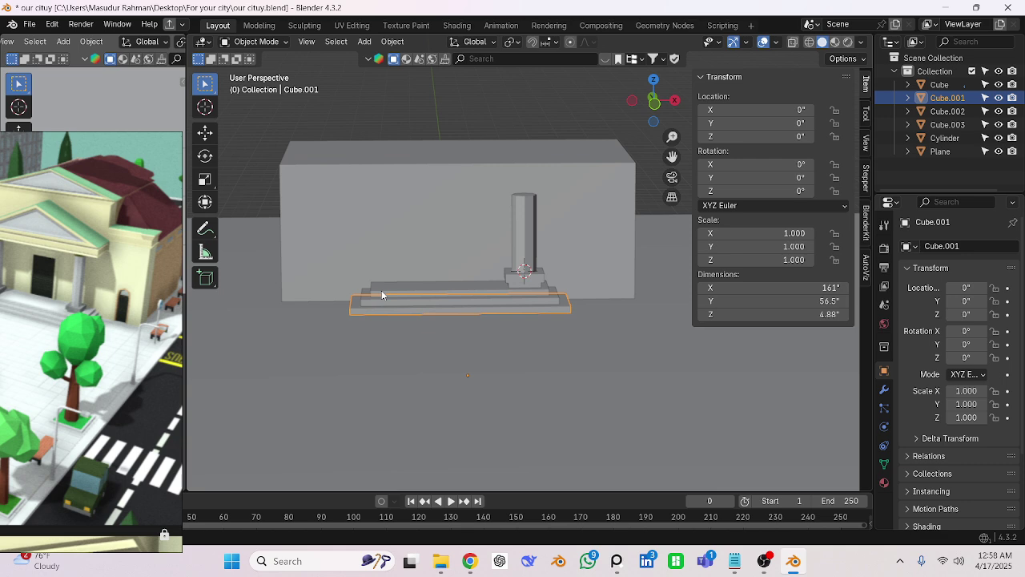
{"action": "key", "text": "KP_1"}
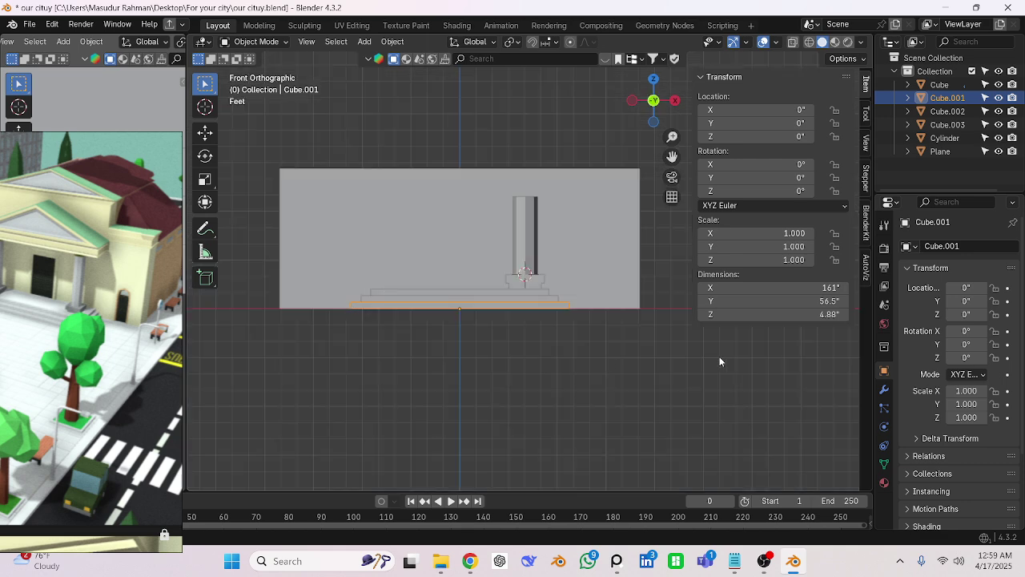
Select the joined column in an angled perspective view and display its modifier settings.
{"action": "left_click", "coordinate": [434, 326]}
{"action": "middle_click_drag", "start_coordinate": [434, 326], "coordinate": [520, 310]}
{"action": "left_click", "coordinate": [543, 235]}
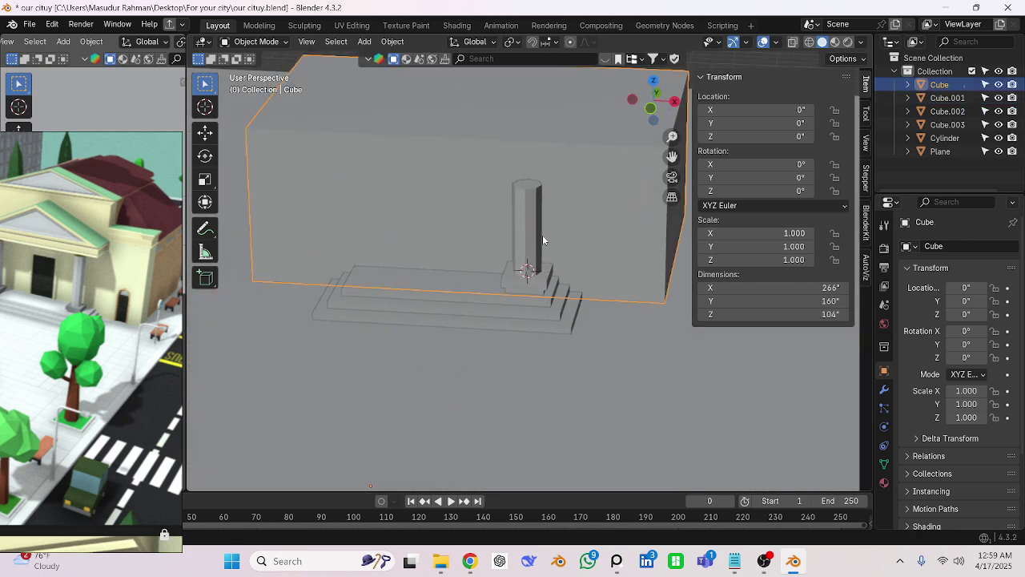
{"action": "left_click", "coordinate": [542, 234]}
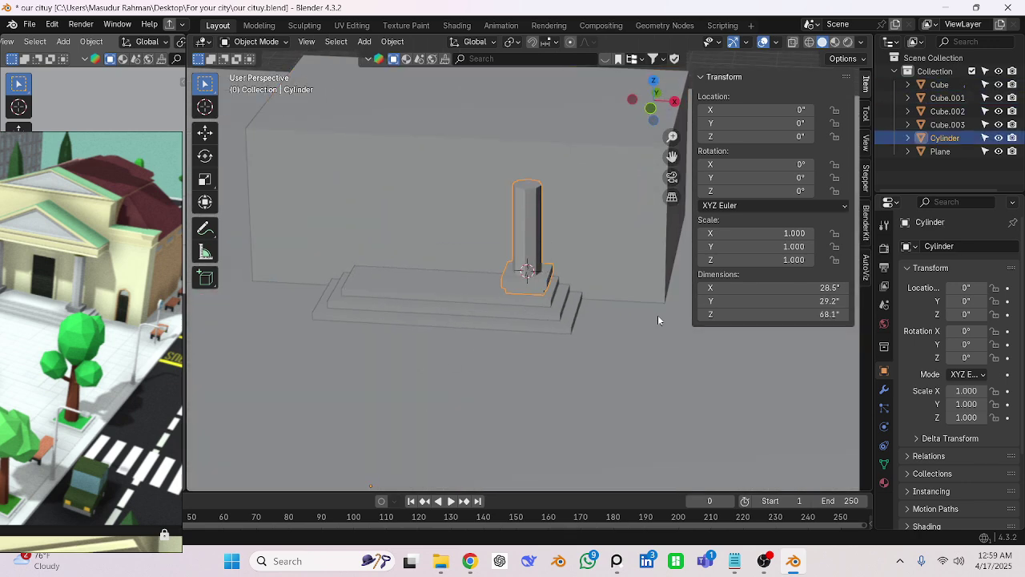
{"action": "left_click", "coordinate": [884, 388]}
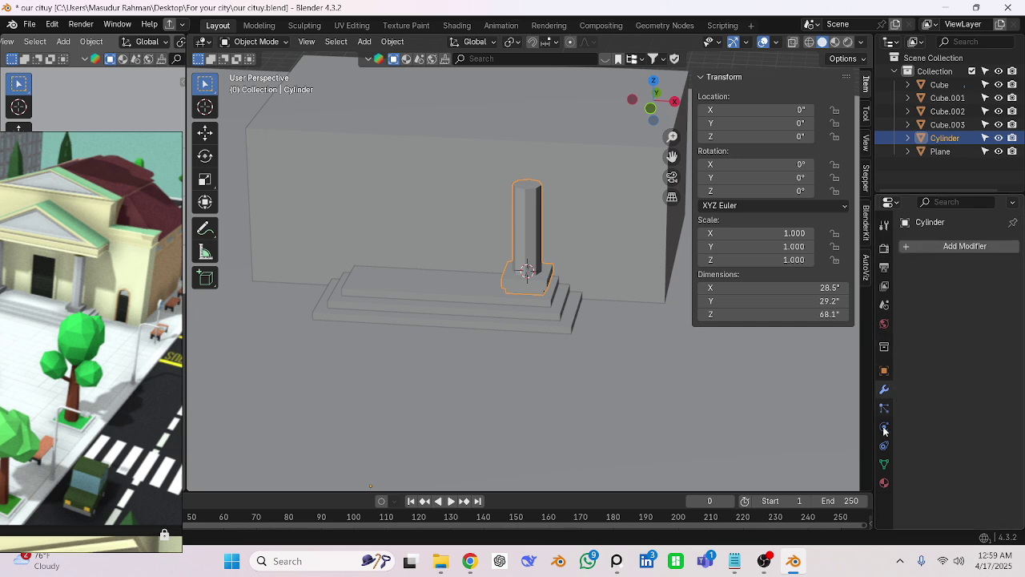
Look through the scene's render, output, view layer, unit and world settings.
{"action": "left_click", "coordinate": [885, 248]}
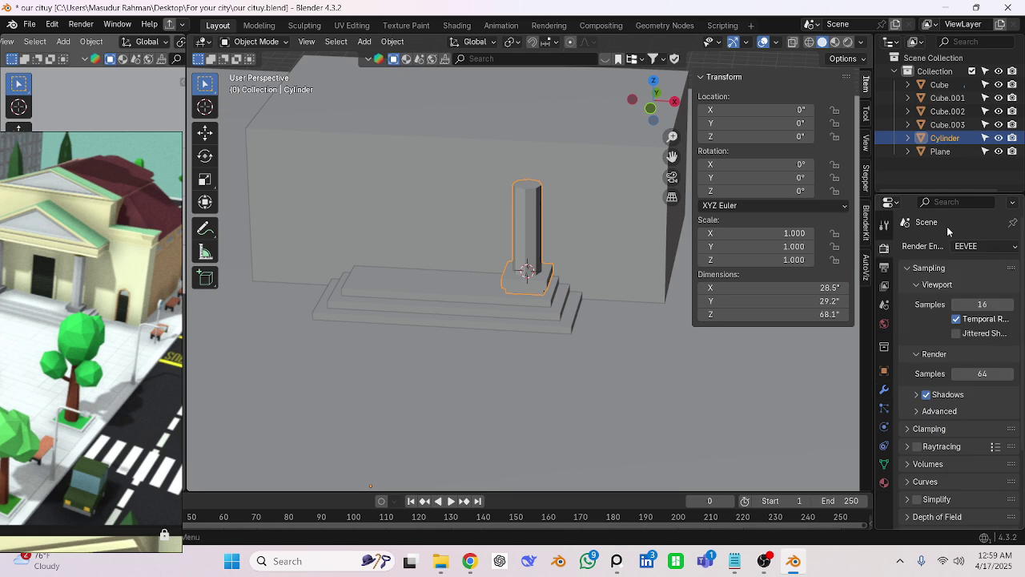
{"action": "scroll", "coordinate": [945, 272], "scroll_direction": "down", "scroll_amount": 5}
{"action": "scroll", "coordinate": [889, 305], "scroll_direction": "up", "scroll_amount": 4}
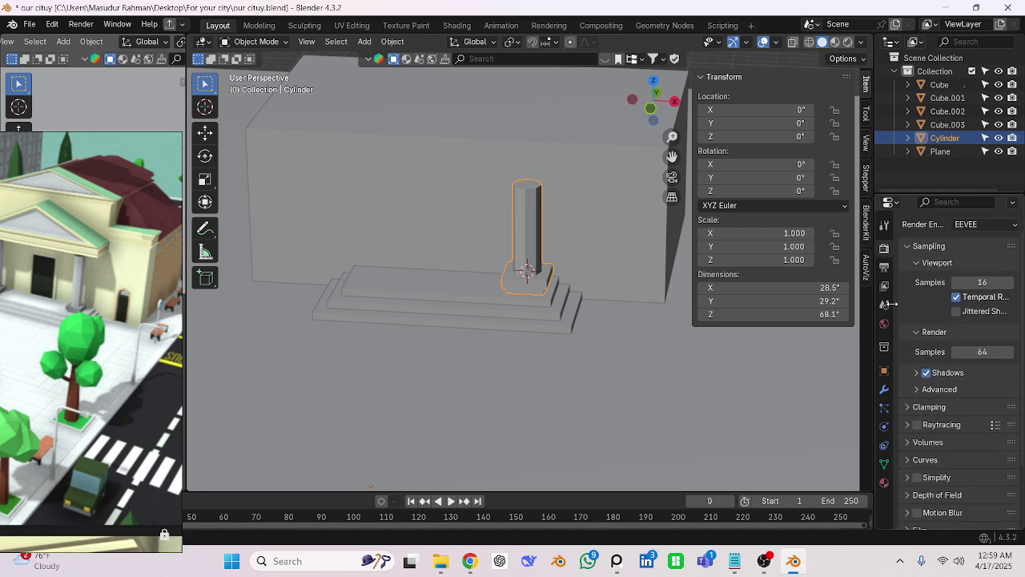
{"action": "left_click", "coordinate": [885, 267]}
{"action": "scroll", "coordinate": [953, 368], "scroll_direction": "down", "scroll_amount": 5}
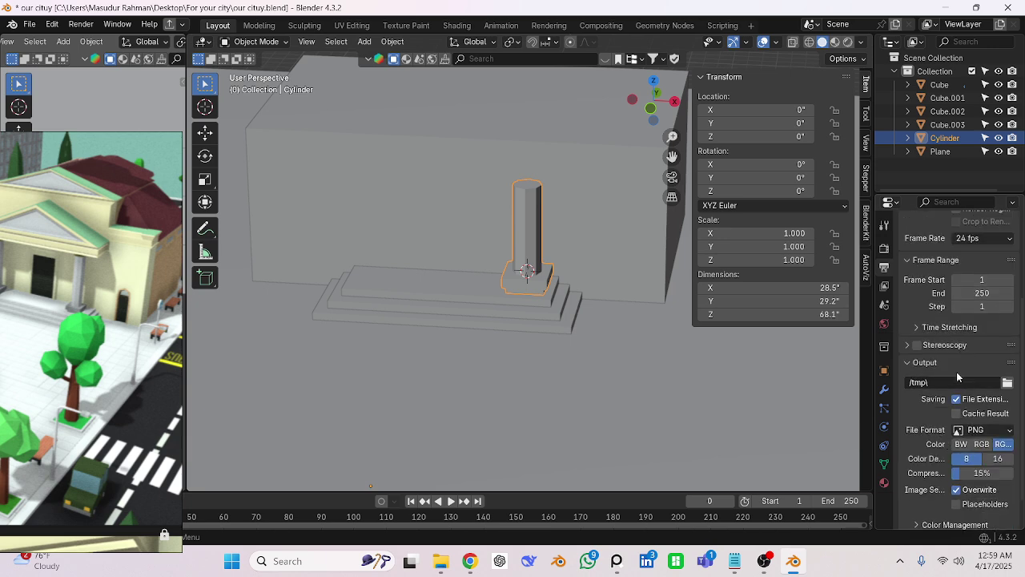
{"action": "left_click", "coordinate": [886, 286]}
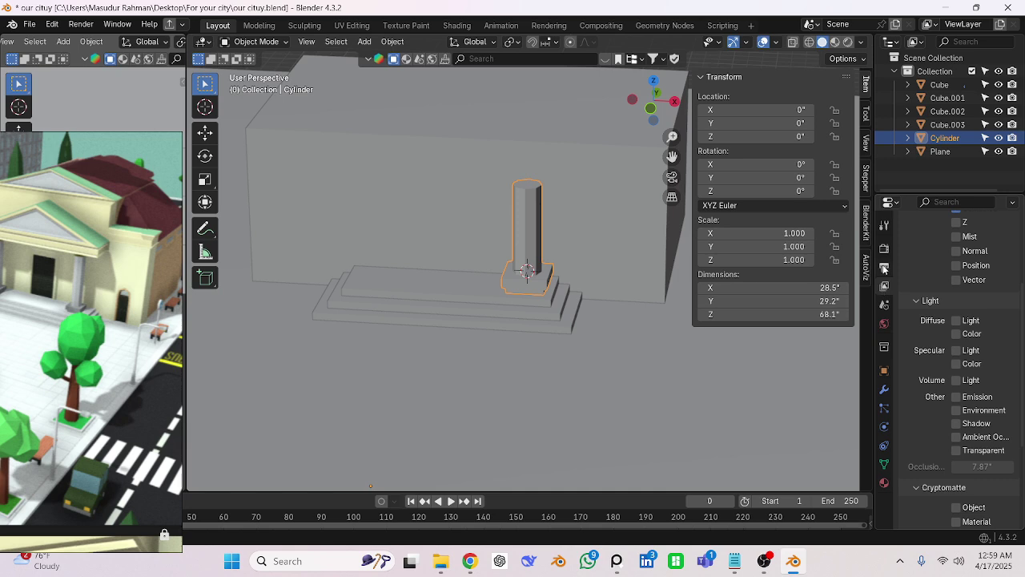
{"action": "left_click", "coordinate": [884, 304]}
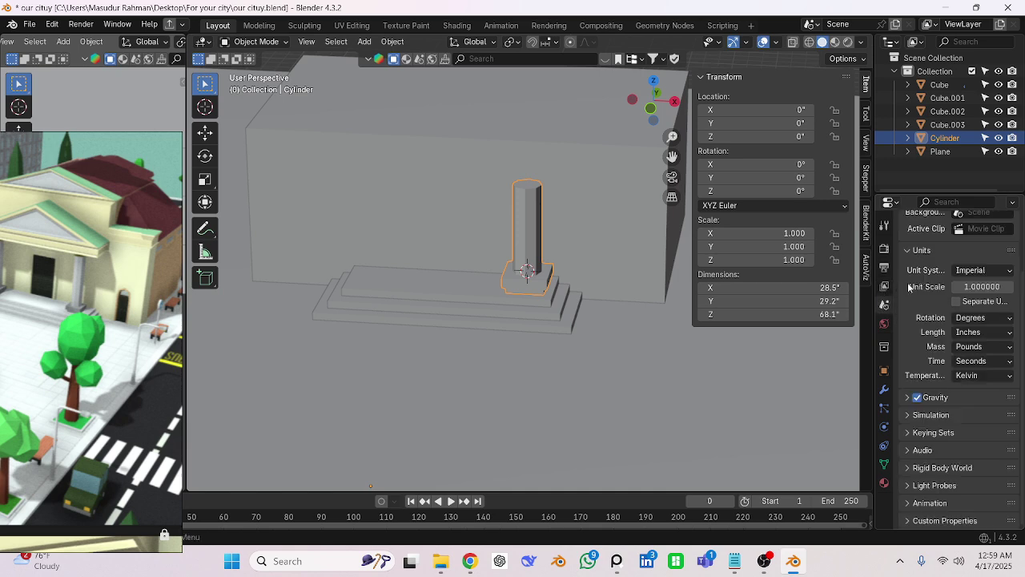
{"action": "left_click", "coordinate": [884, 323]}
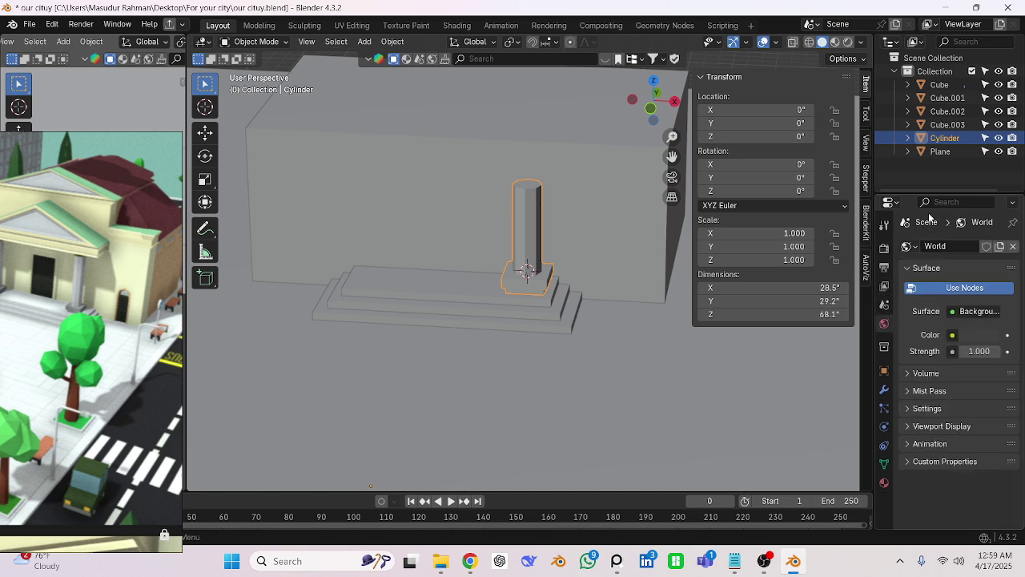
Review the collection settings and the column's object settings, including its transforms.
{"action": "left_click", "coordinate": [884, 347]}
{"action": "scroll", "coordinate": [939, 286], "scroll_direction": "down", "scroll_amount": 3}
{"action": "left_click", "coordinate": [884, 370]}
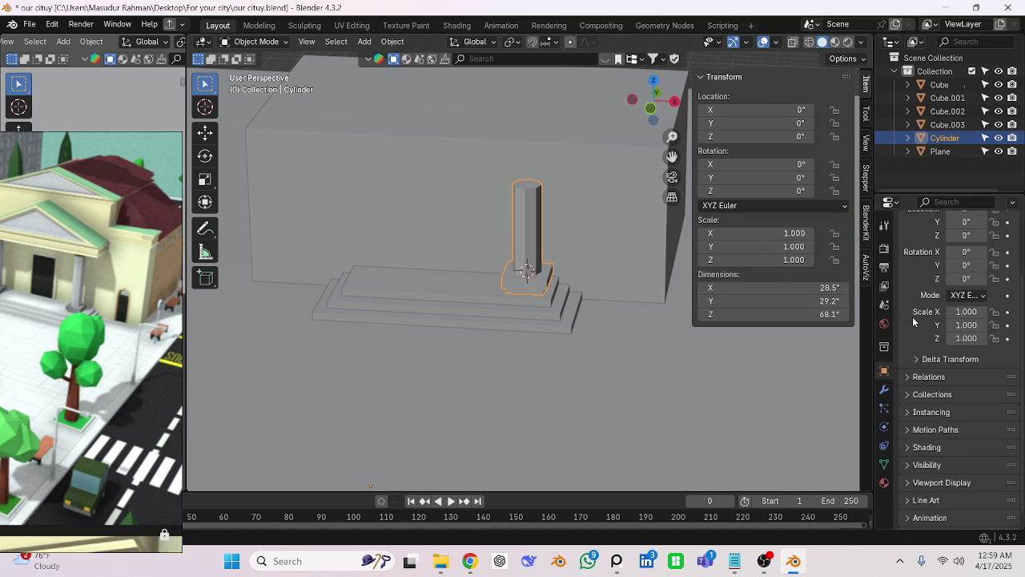
{"action": "scroll", "coordinate": [932, 506], "scroll_direction": "down", "scroll_amount": 2}
{"action": "scroll", "coordinate": [931, 481], "scroll_direction": "up", "scroll_amount": 5}
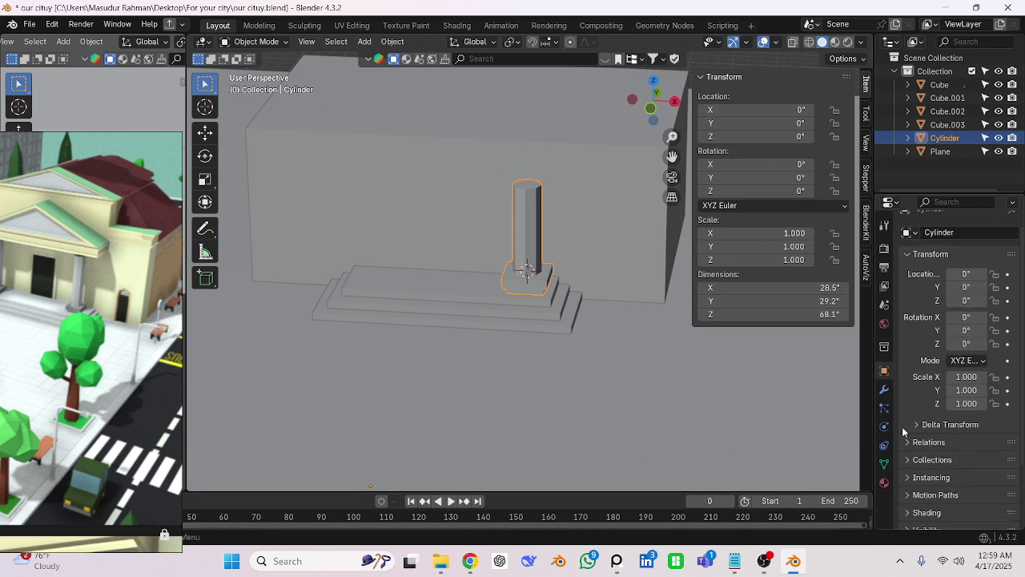
{"action": "scroll", "coordinate": [929, 449], "scroll_direction": "down", "scroll_amount": 4}
Review the column's modifier, particle, physics, mesh data and material settings, returning to its modifiers.
{"action": "left_click", "coordinate": [884, 389]}
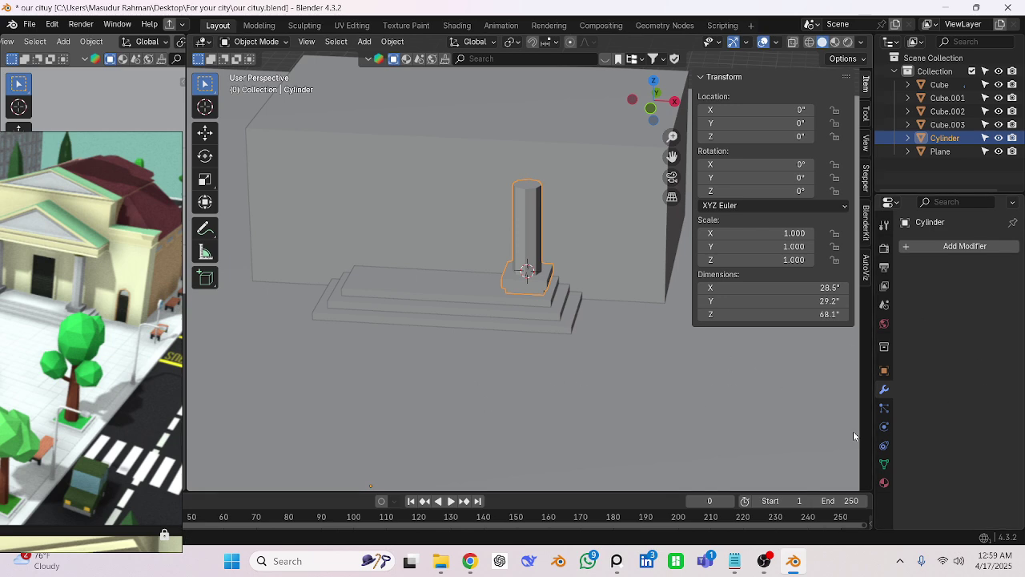
{"action": "left_click", "coordinate": [885, 409]}
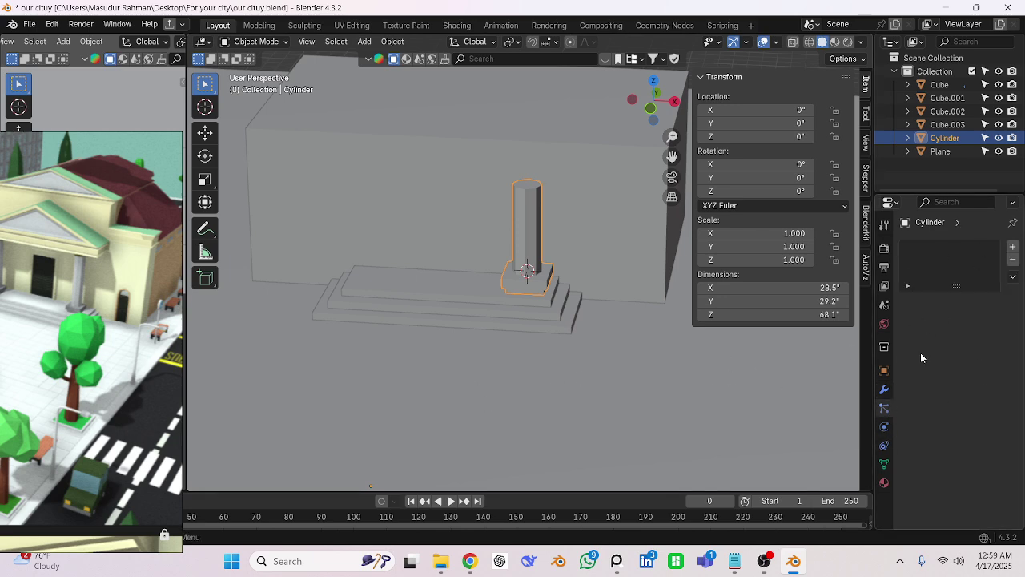
{"action": "left_click", "coordinate": [886, 428]}
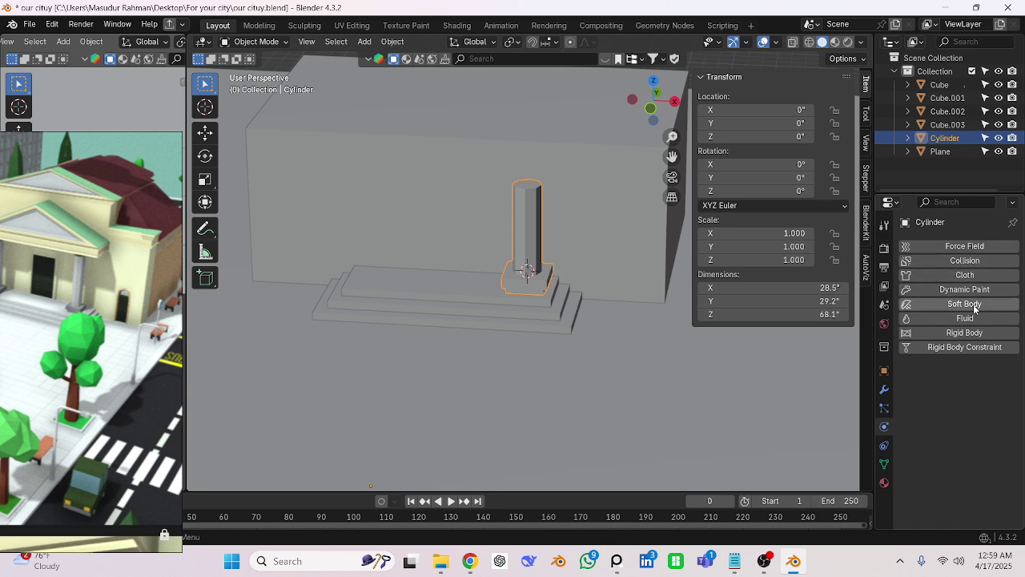
{"action": "left_click", "coordinate": [885, 464]}
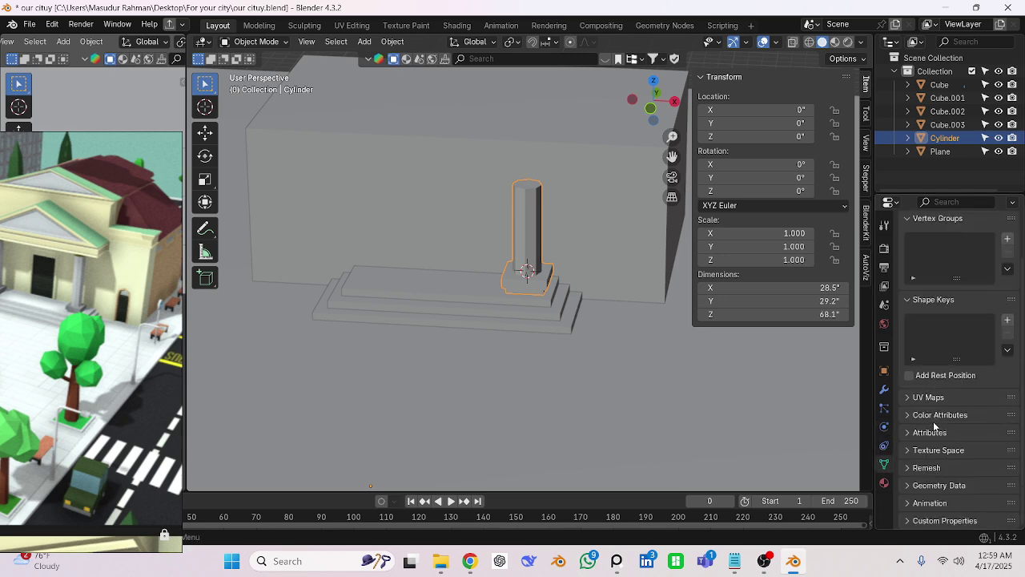
{"action": "left_click", "coordinate": [884, 483]}
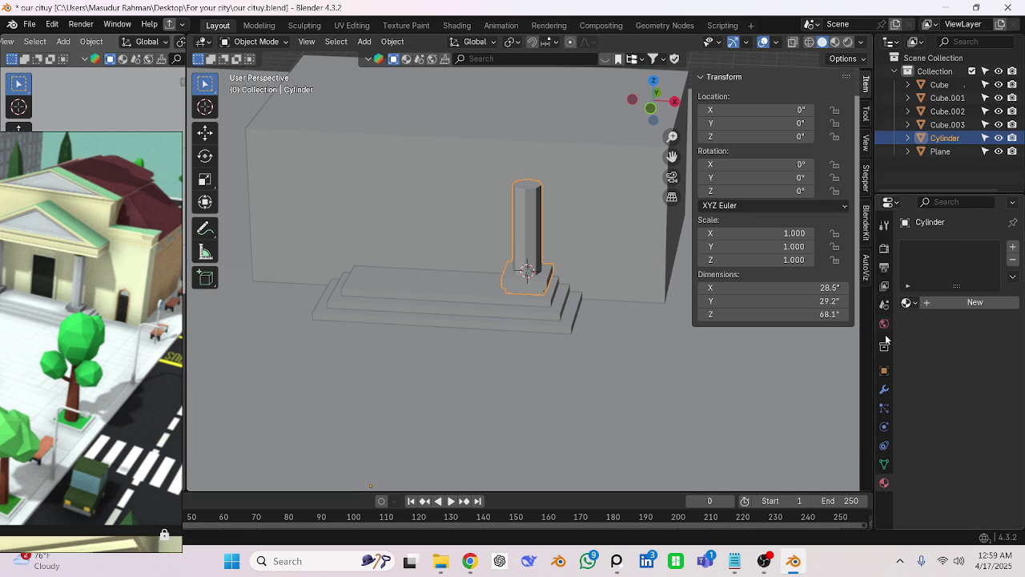
{"action": "left_click", "coordinate": [882, 388]}
Select the ground plane and switch to OBS.
{"action": "left_click", "coordinate": [597, 393]}
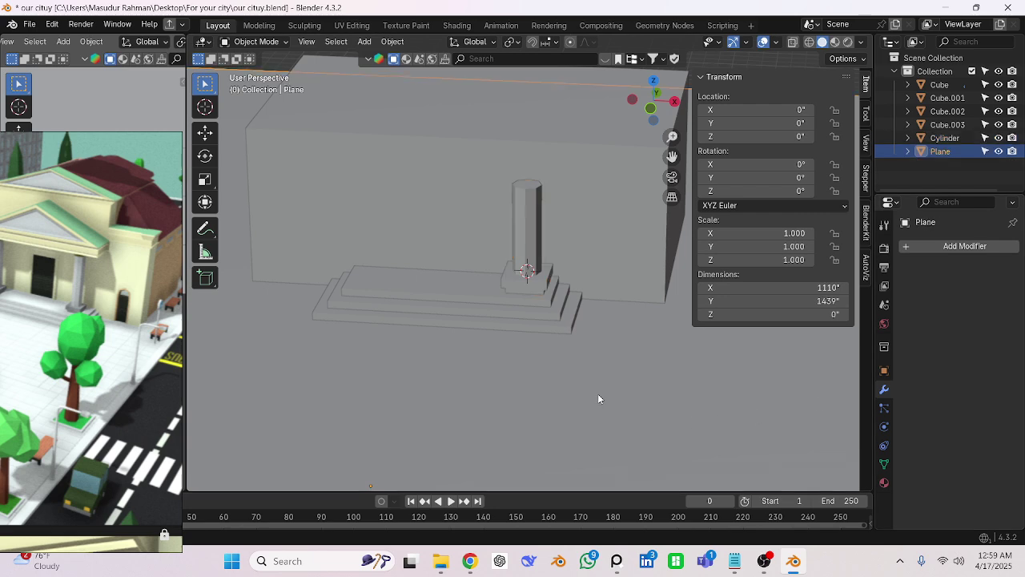
{"action": "left_click", "coordinate": [765, 564]}
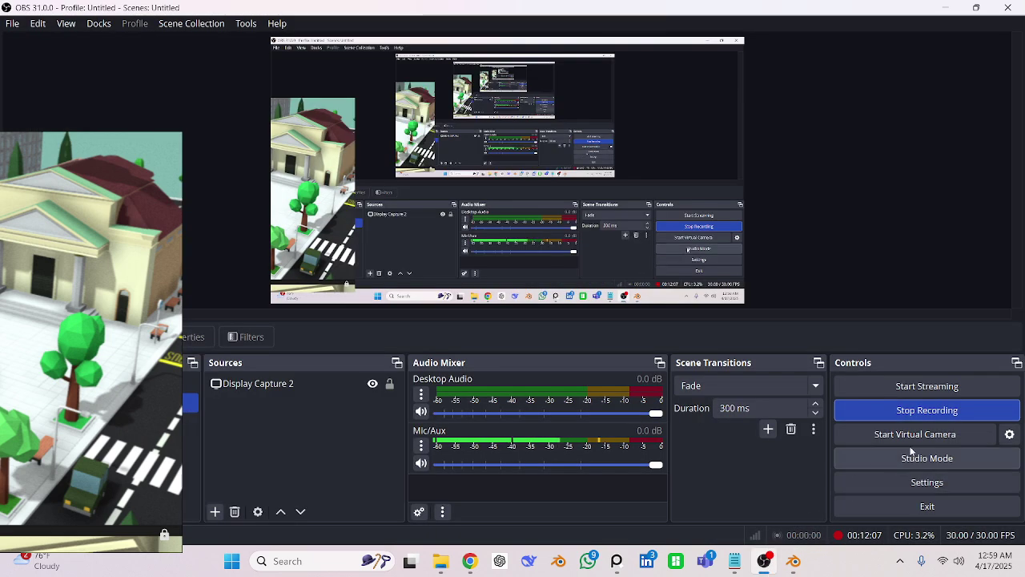